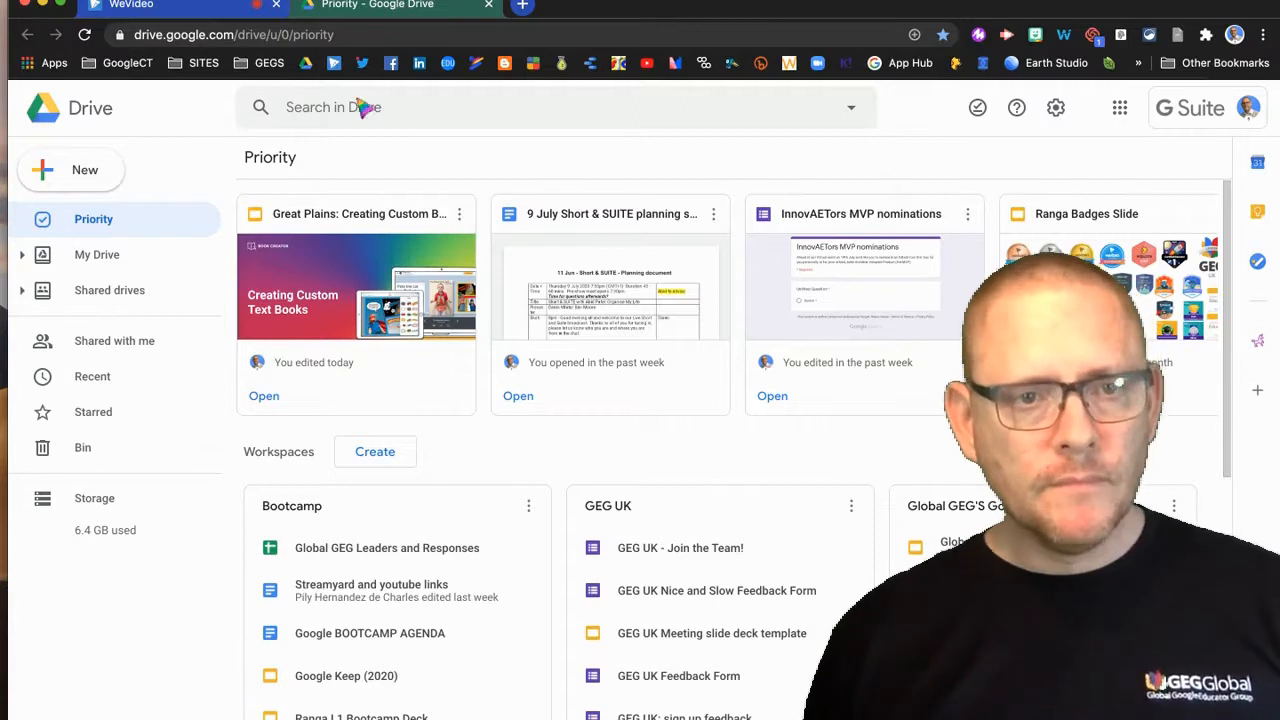
# Create a new blank Google Drawings file from Google Drive
pyautogui.click(87, 170)
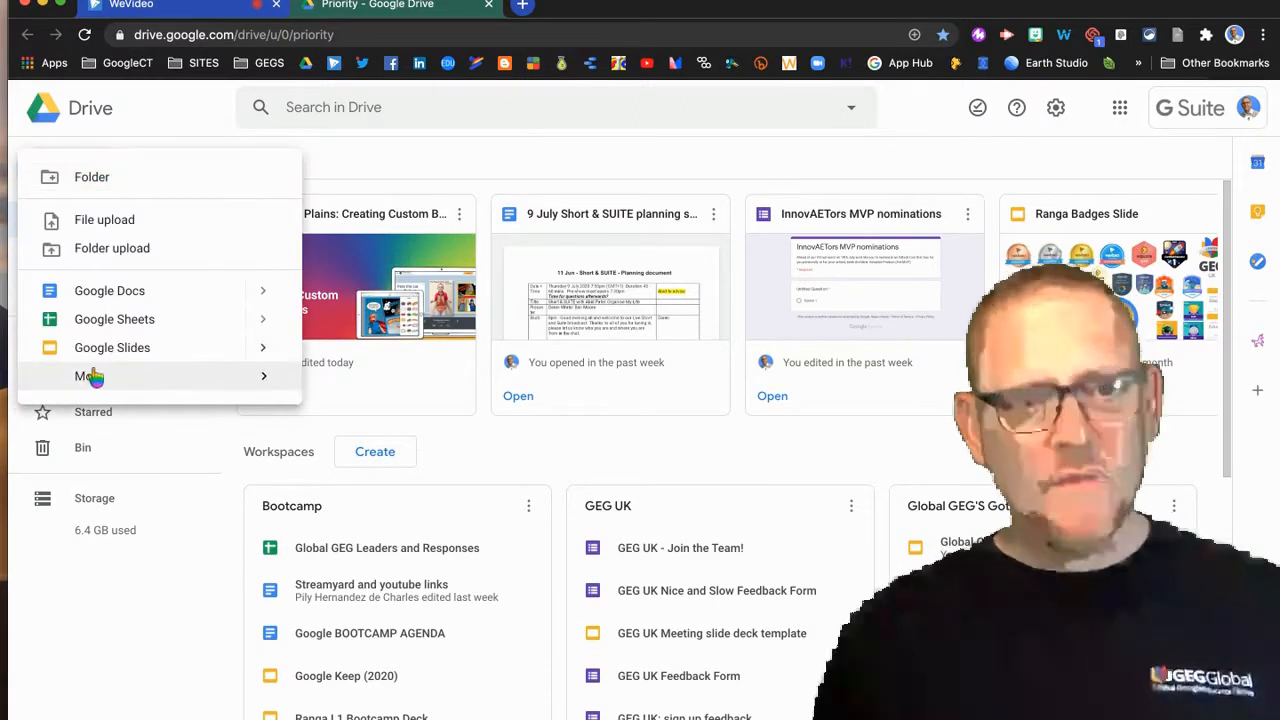
pyautogui.moveTo(91, 374)
pyautogui.click(423, 421)
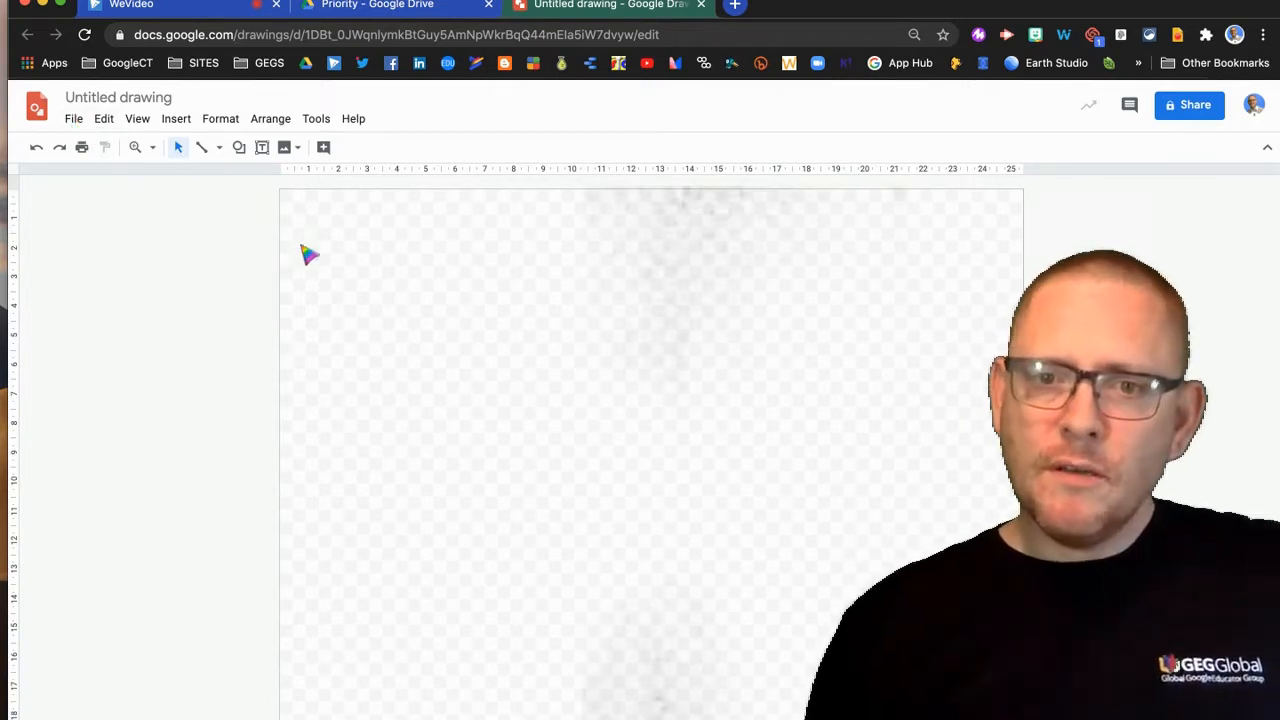
# Set the drawing's page size to a custom 254 × 190.5 centimetres
pyautogui.click(74, 119)
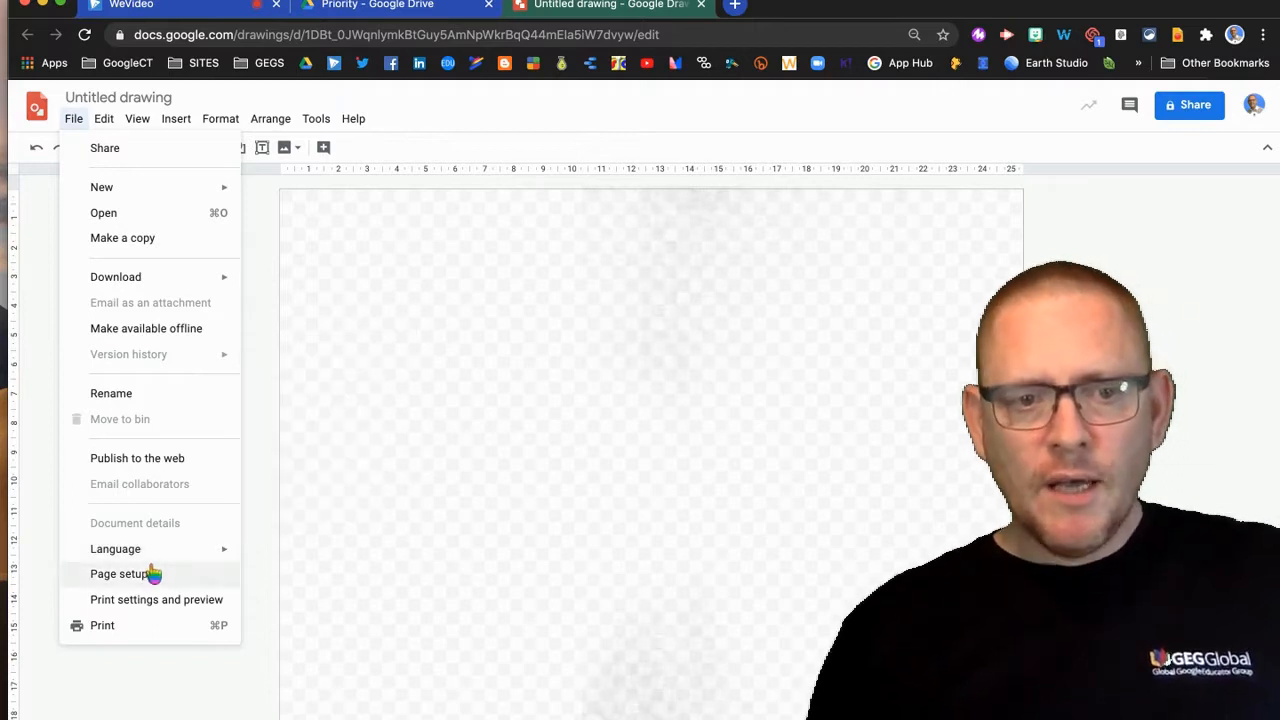
pyautogui.click(220, 573)
pyautogui.click(612, 400)
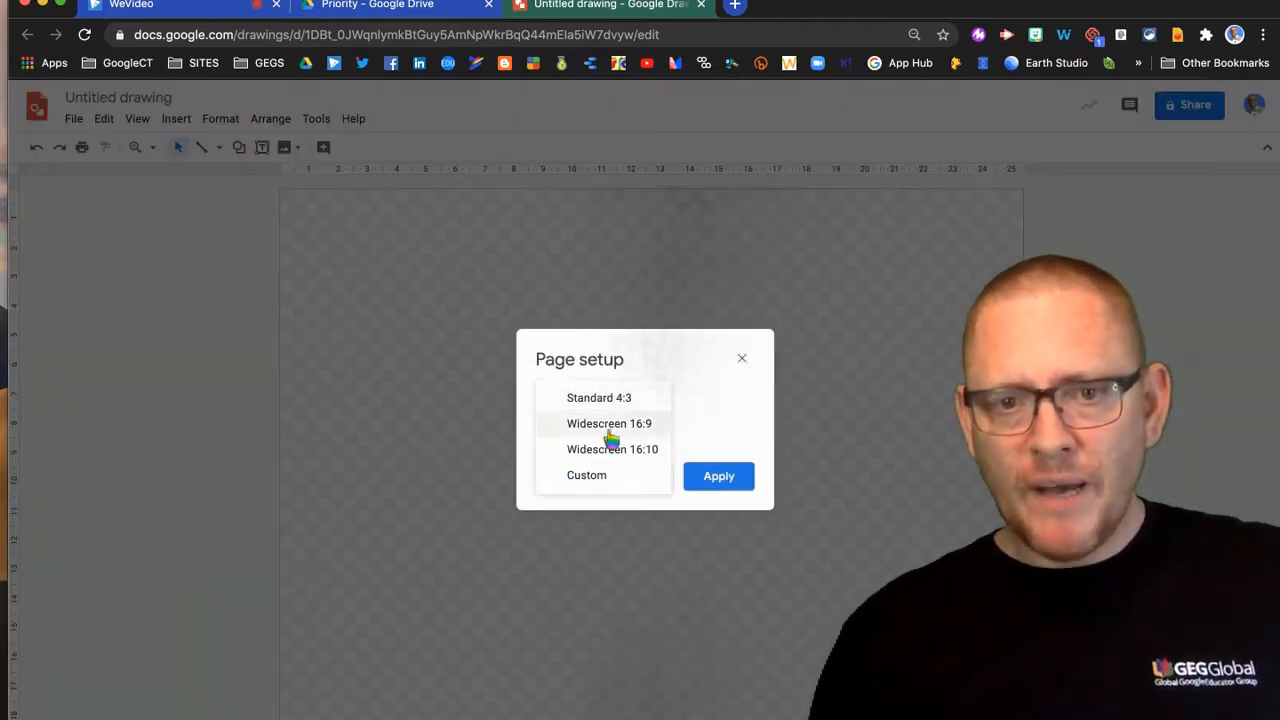
pyautogui.click(609, 477)
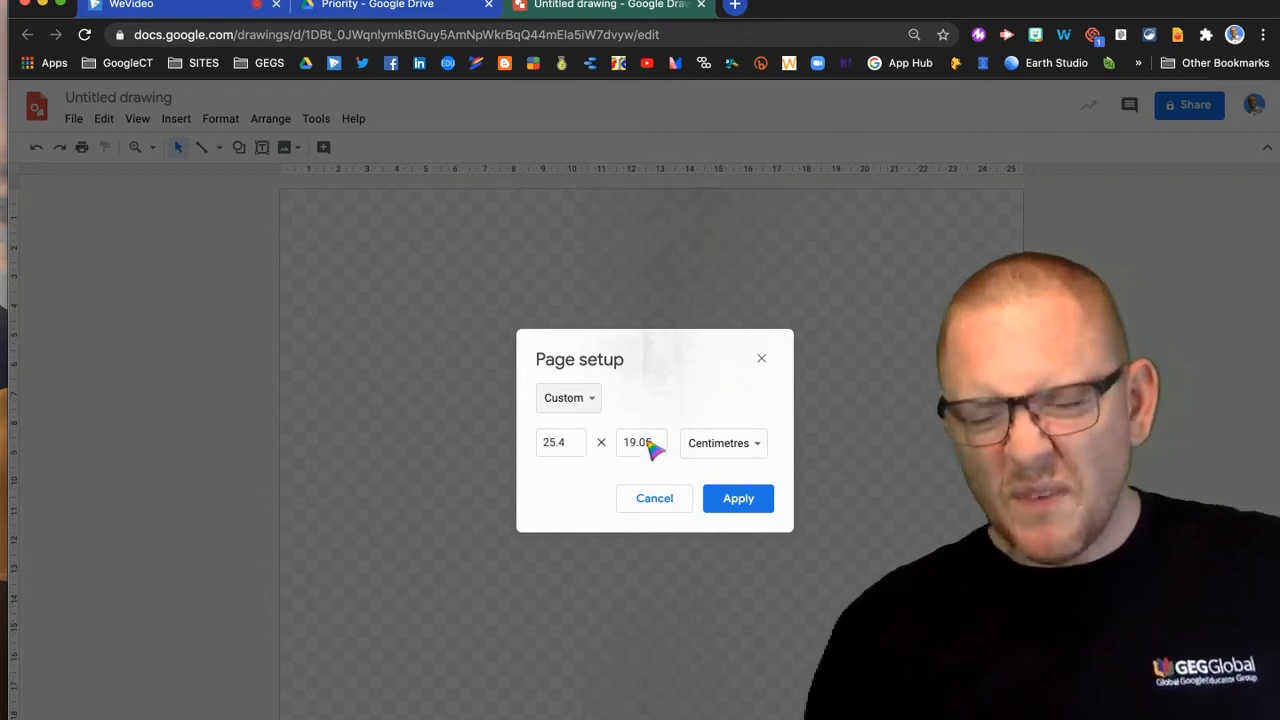
pyautogui.click(562, 445)
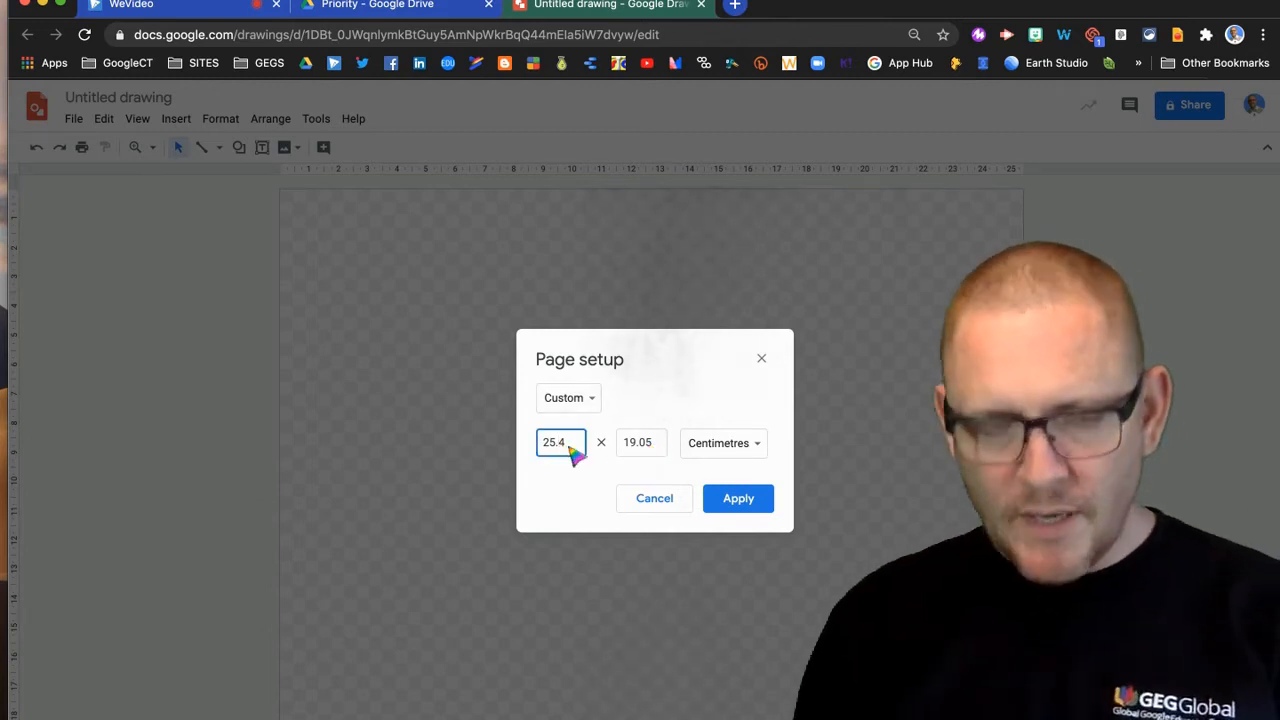
pyautogui.click(641, 447)
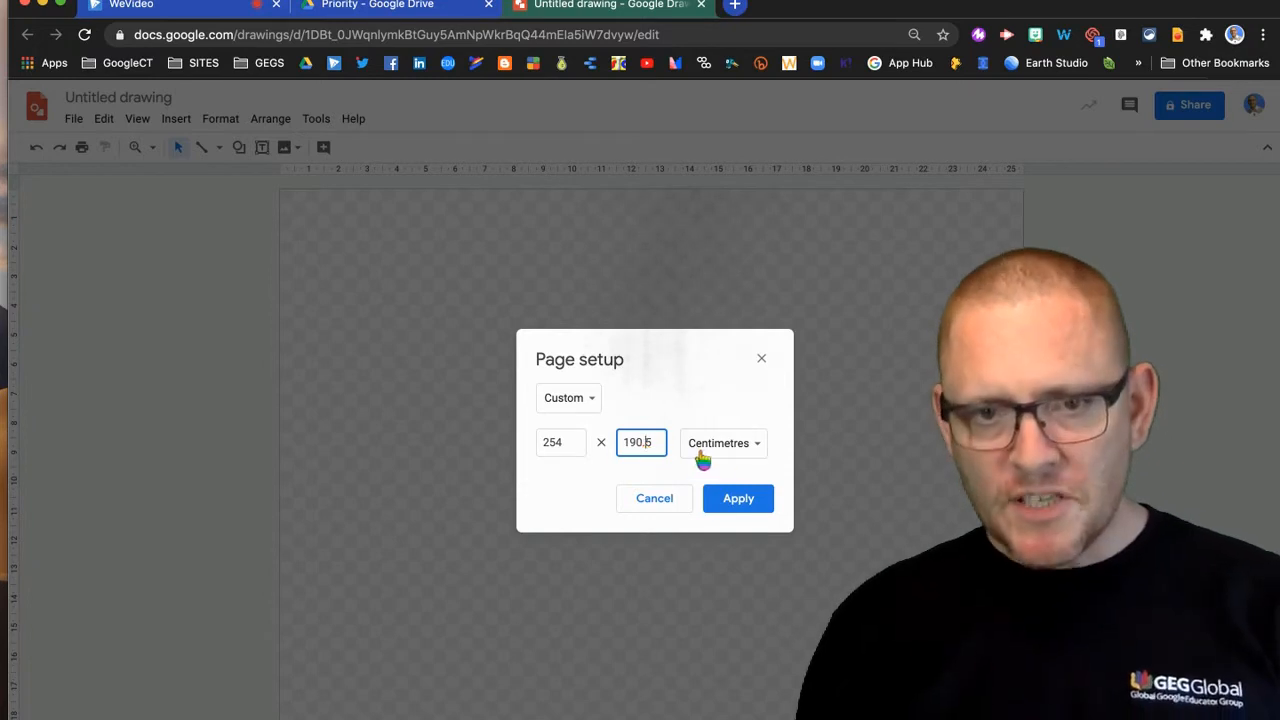
pyautogui.click(738, 500)
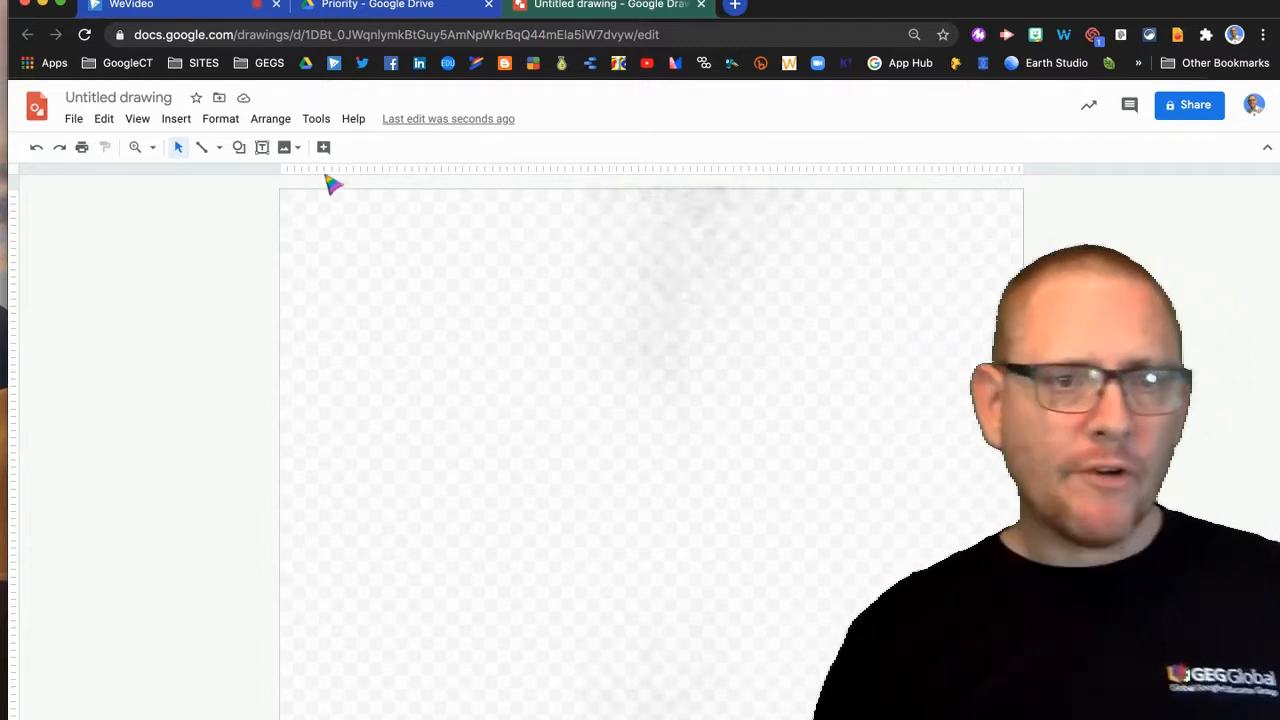
# Insert the image outdoor cinema.png from the computer's Desktop folder into the drawing
pyautogui.click(180, 124)
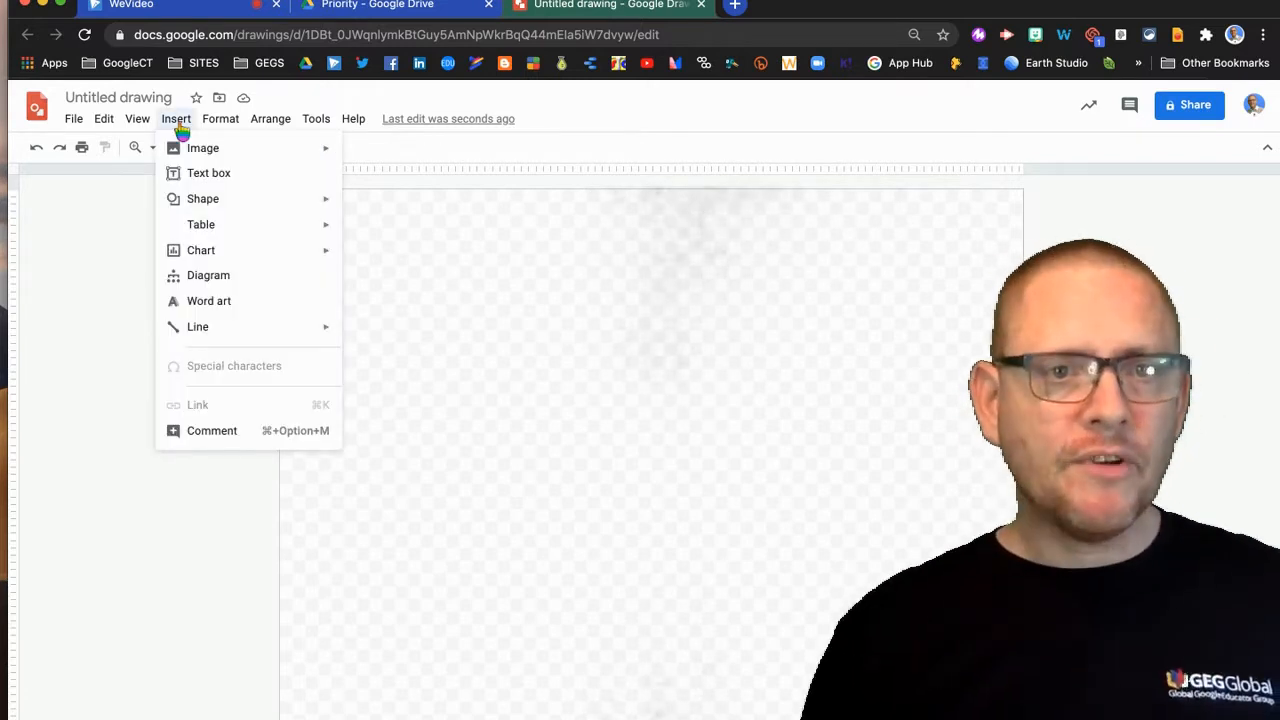
pyautogui.moveTo(222, 150)
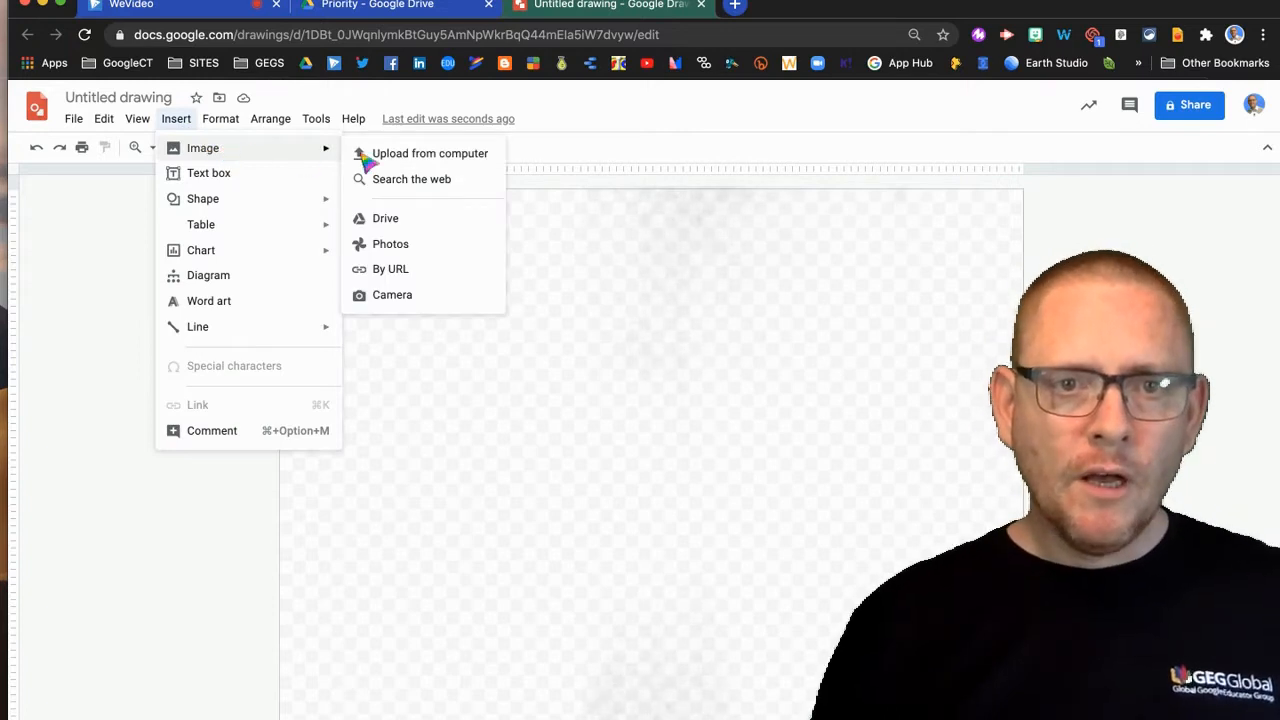
pyautogui.click(437, 155)
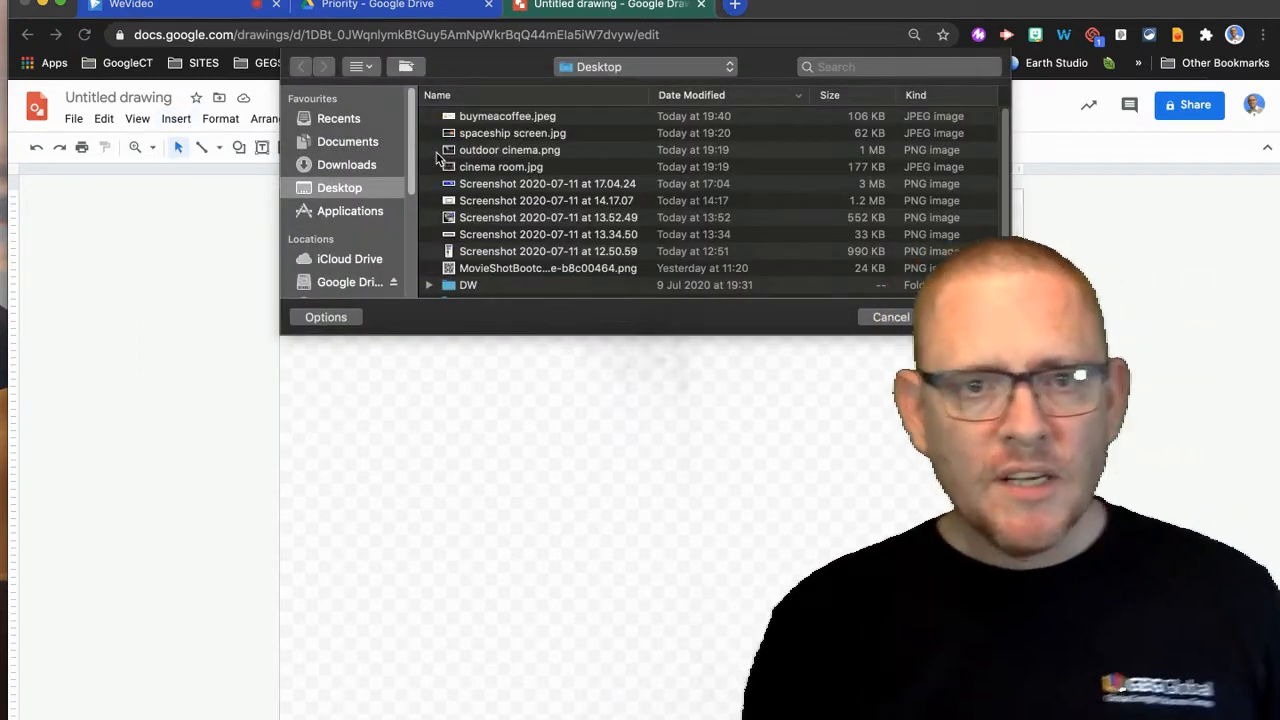
pyautogui.doubleClick(490, 150)
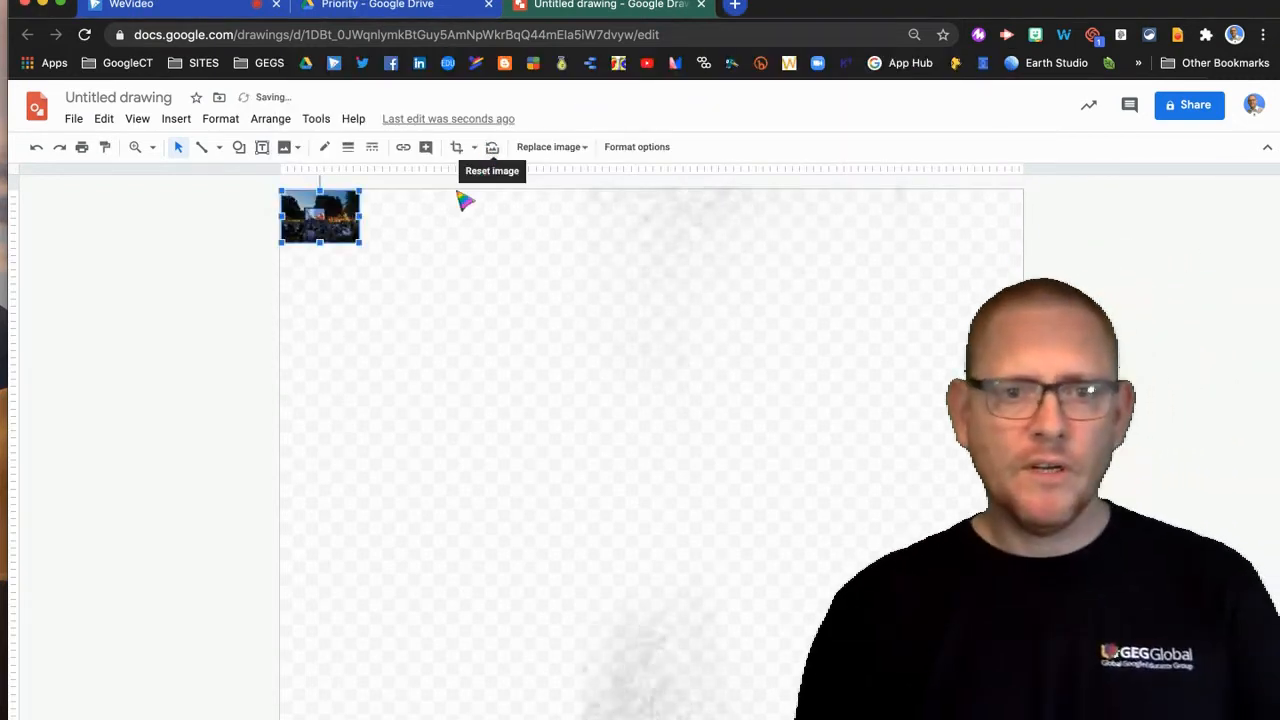
# Enlarge the outdoor cinema image to the full page width and shrink the page height to fit the image
pyautogui.moveTo(361, 243); pyautogui.dragTo(1024, 686)
pyautogui.moveTo(811, 428)
pyautogui.mouseDown()
pyautogui.moveTo(809, 464)
pyautogui.moveTo(808, 425)
pyautogui.mouseUp()
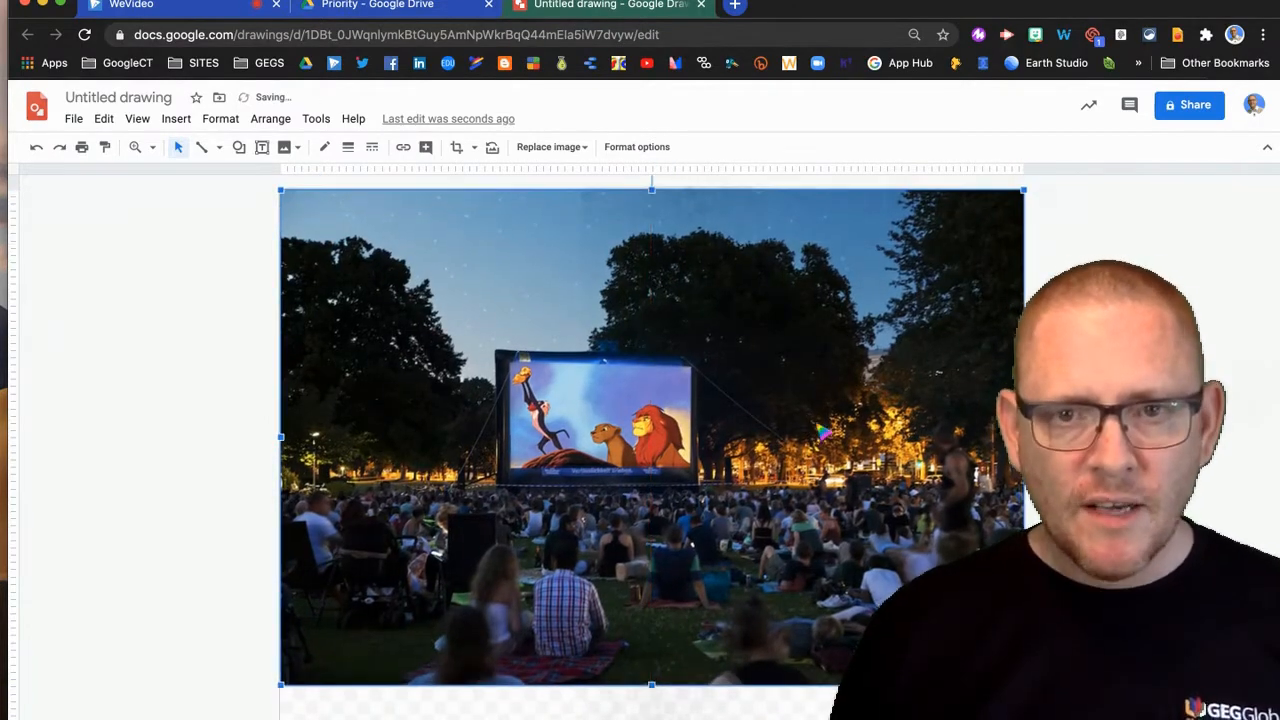
pyautogui.click(676, 716)
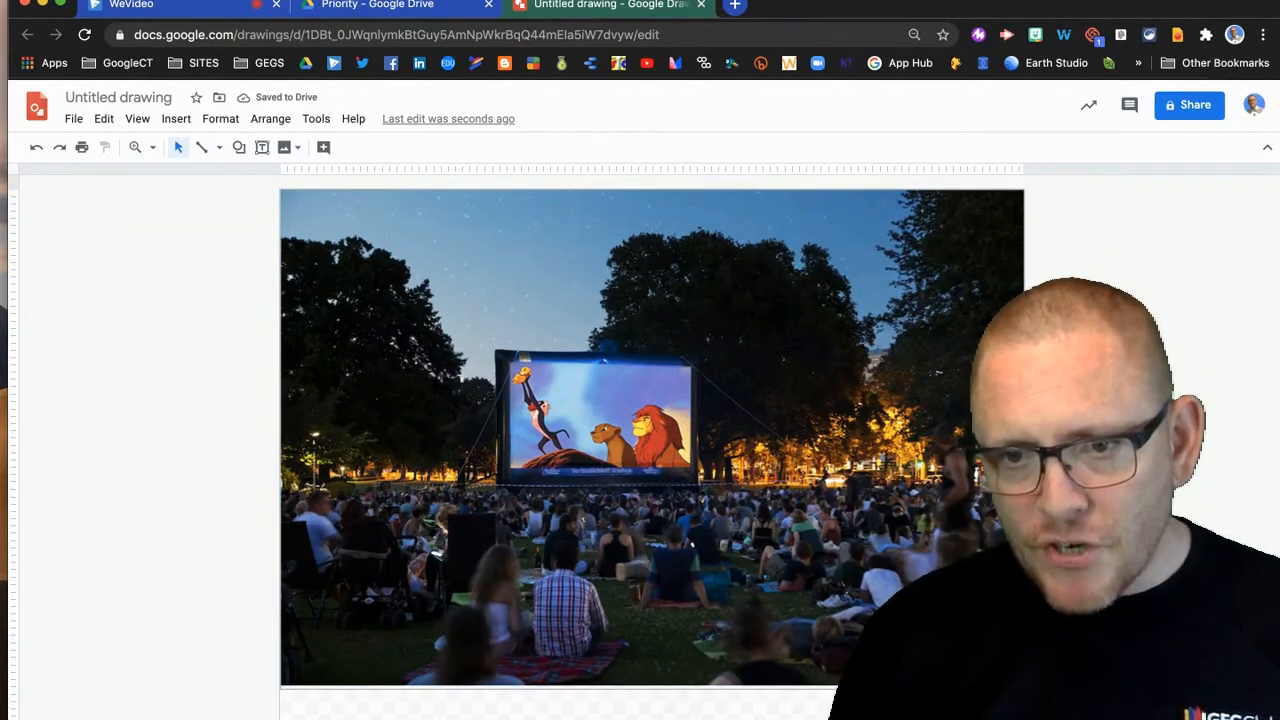
pyautogui.moveTo(1024, 687); pyautogui.dragTo(1023, 685)
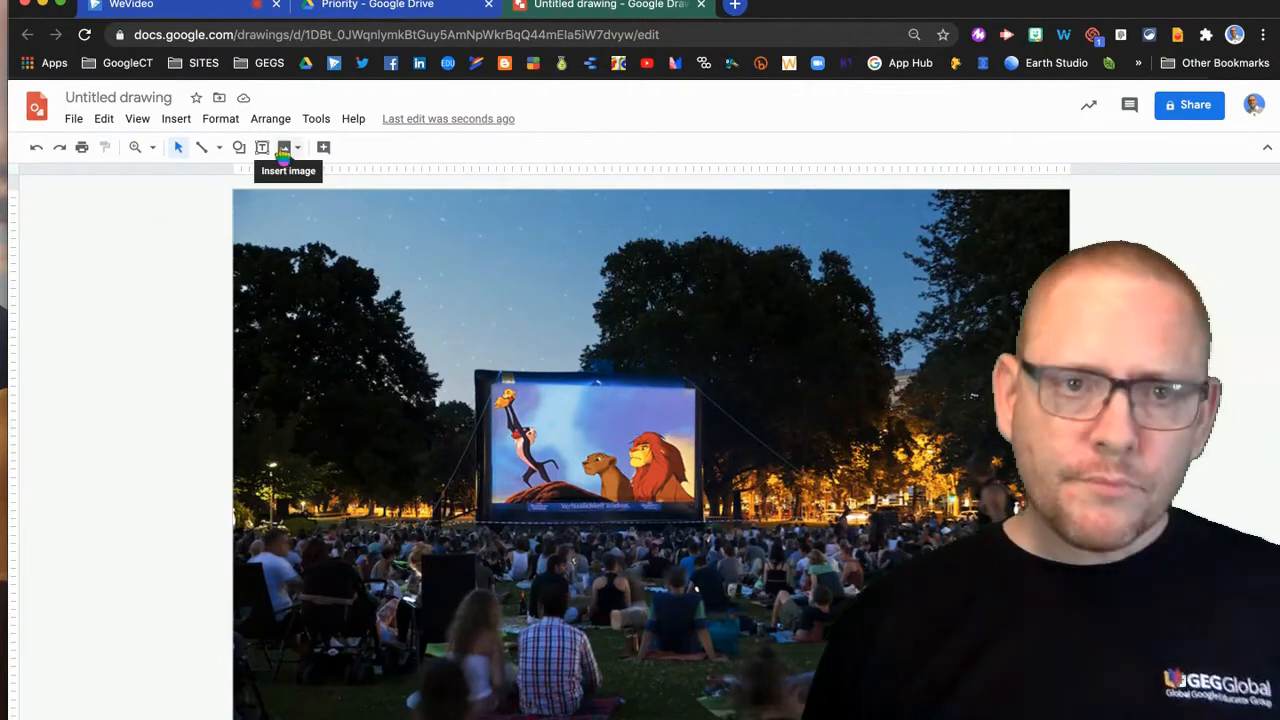
# Trace the cinema screen in the image with a closed polyline so the shape covers the film picture
pyautogui.click(219, 148)
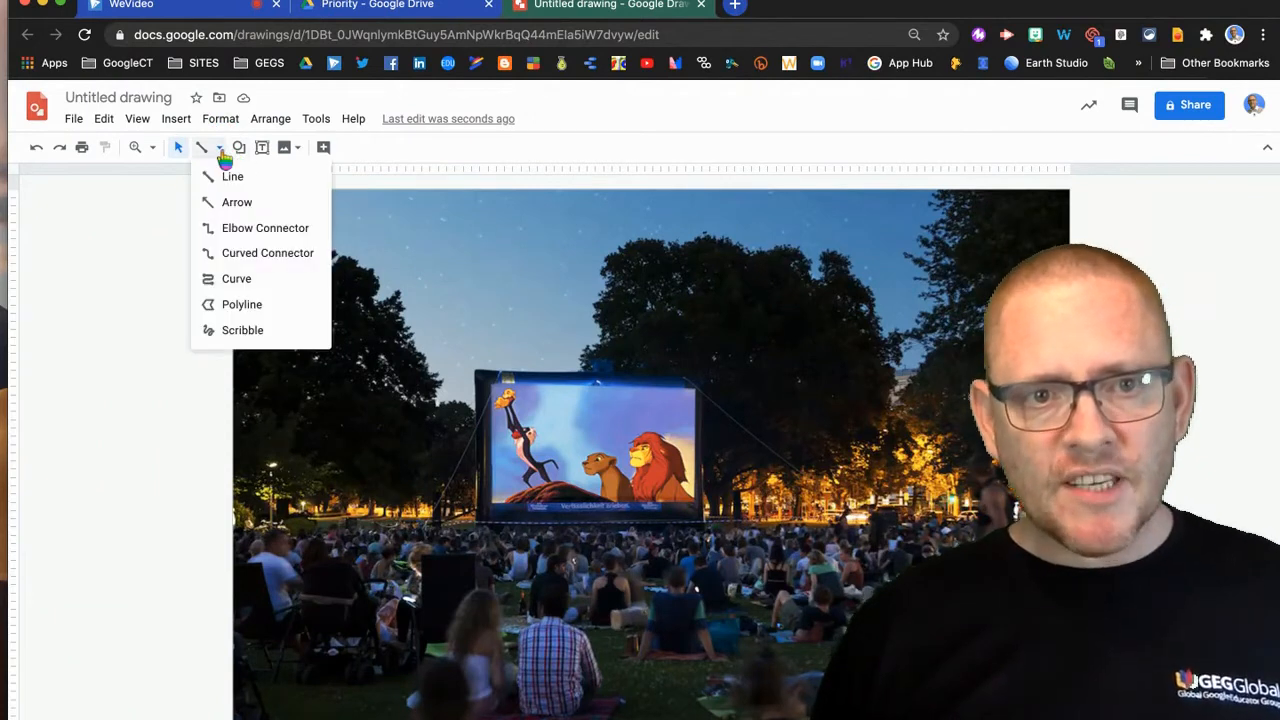
pyautogui.click(250, 305)
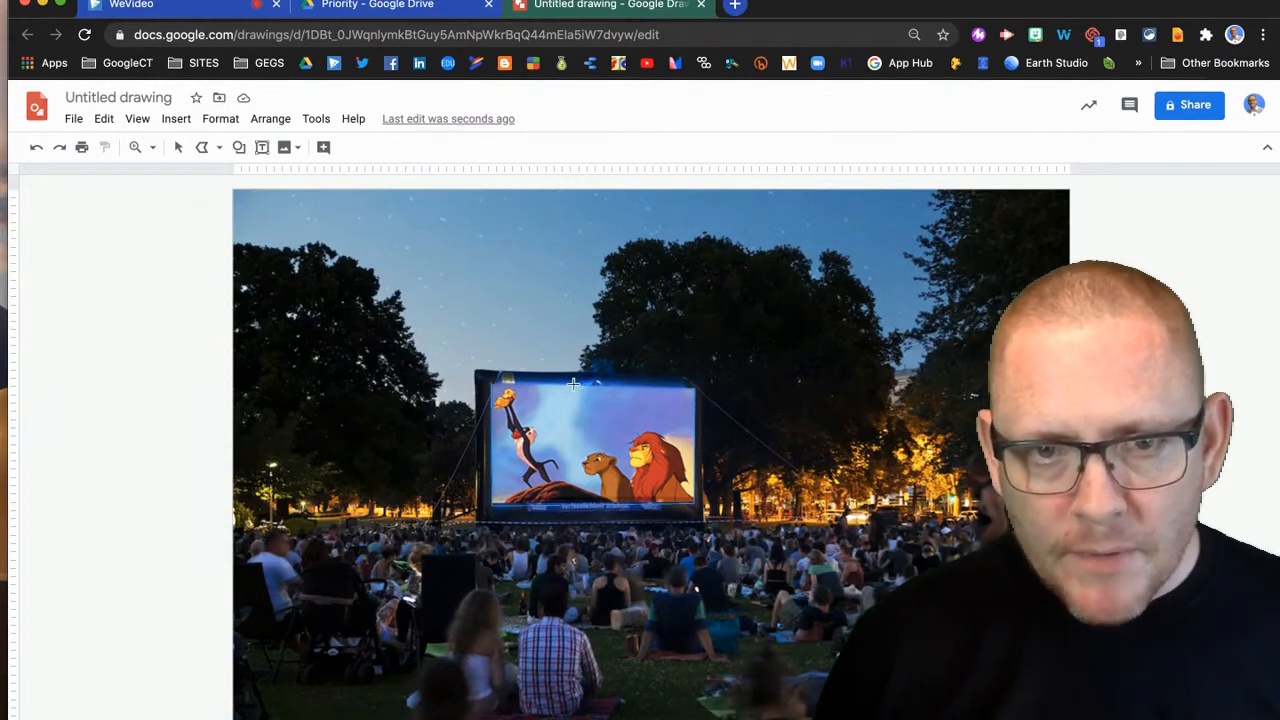
pyautogui.click(491, 382)
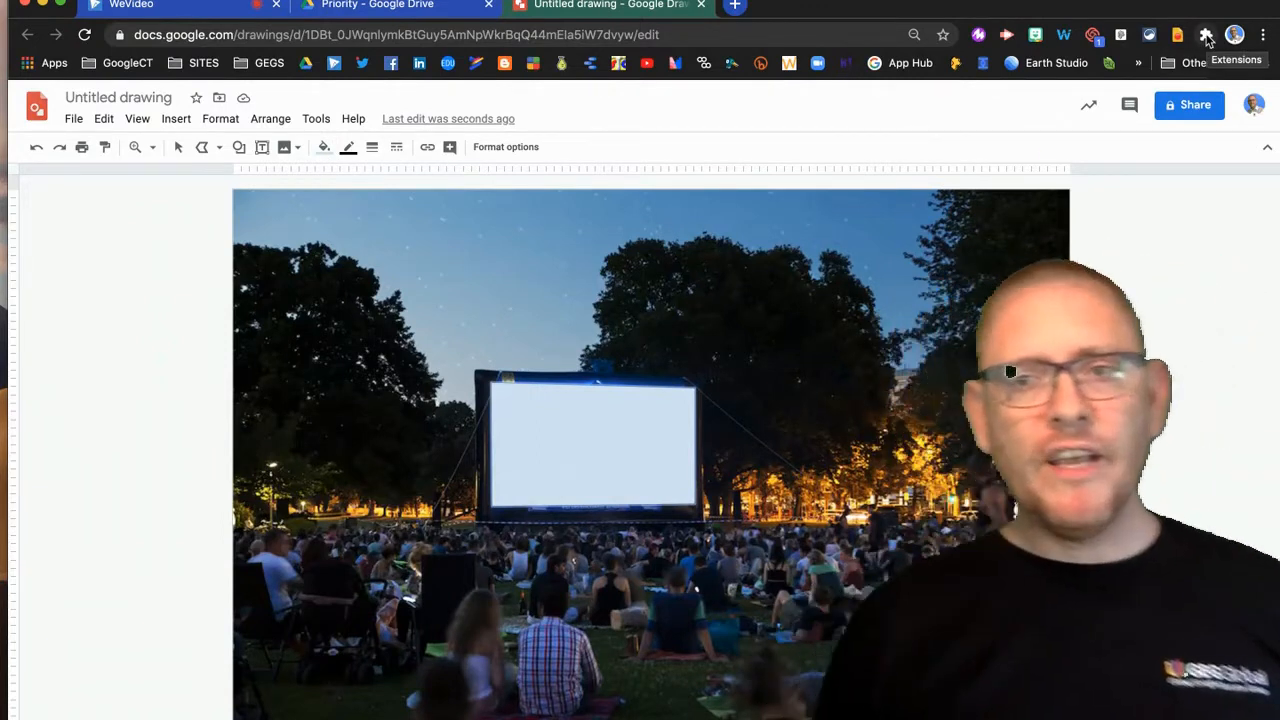
# Search Google for "chroma key green" in a new tab and look through the results for the green's colour code
pyautogui.click(736, 6)
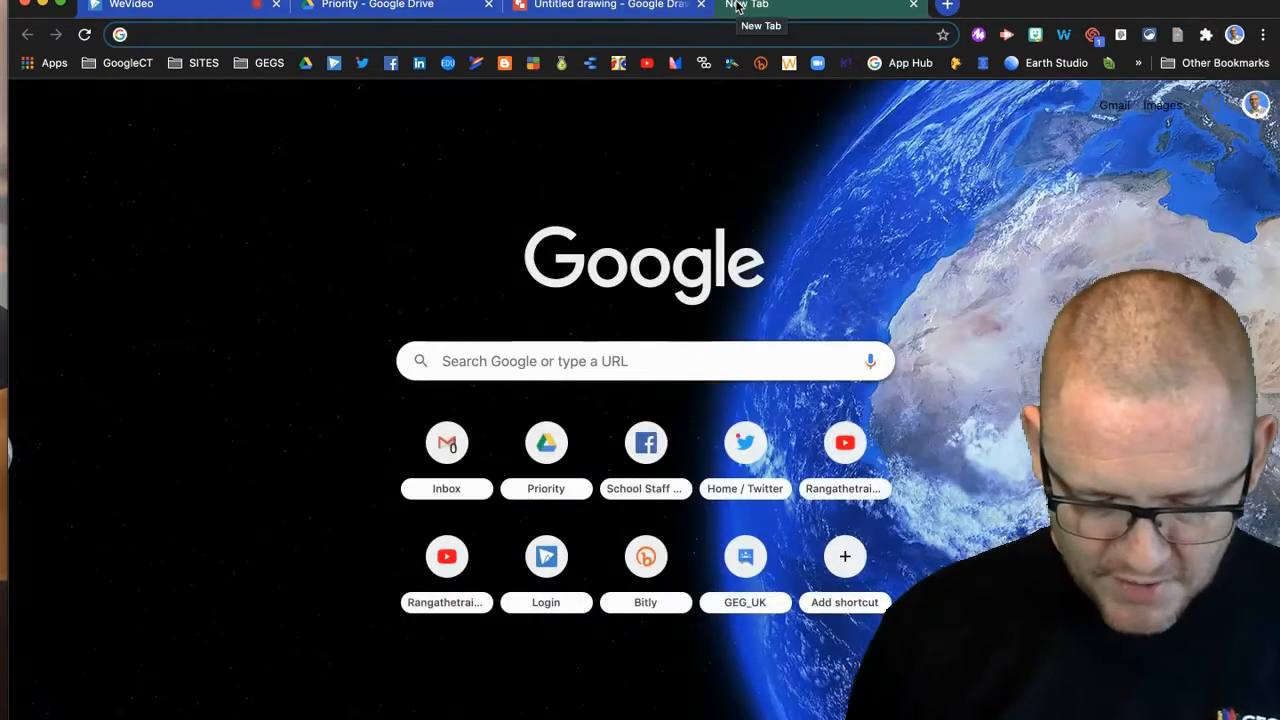
pyautogui.write('chromak')
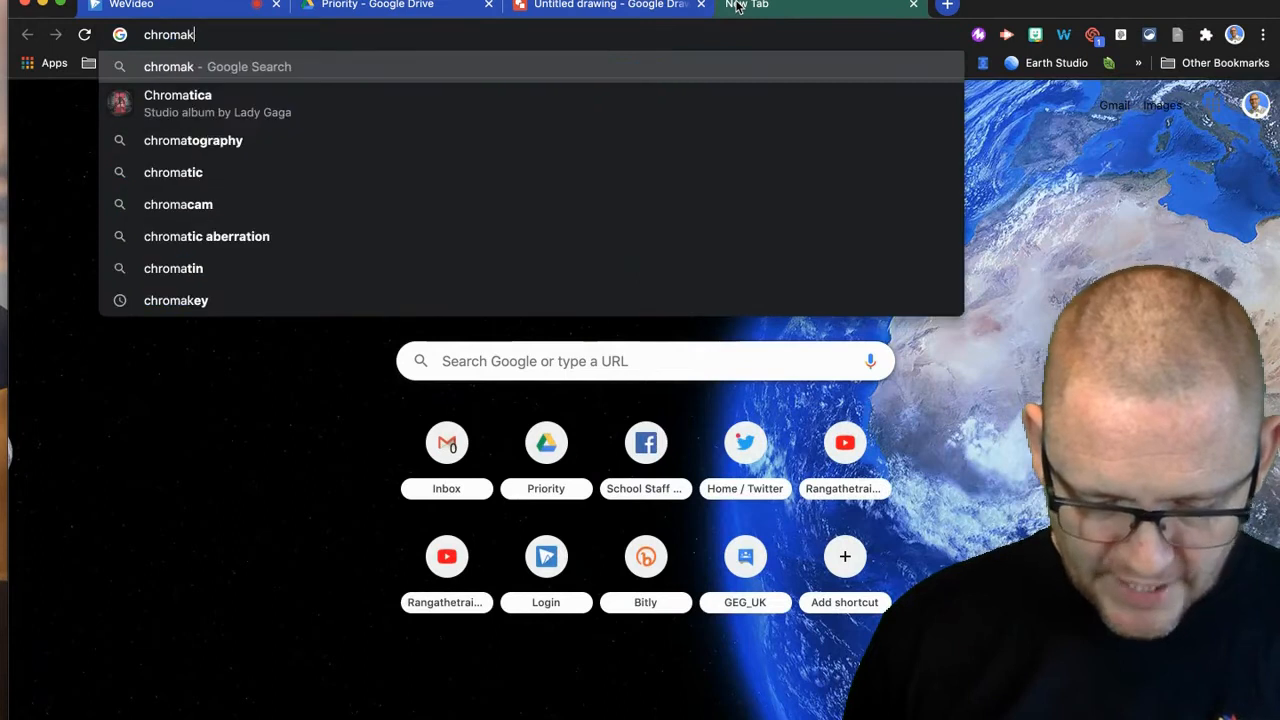
pyautogui.write('ey green')
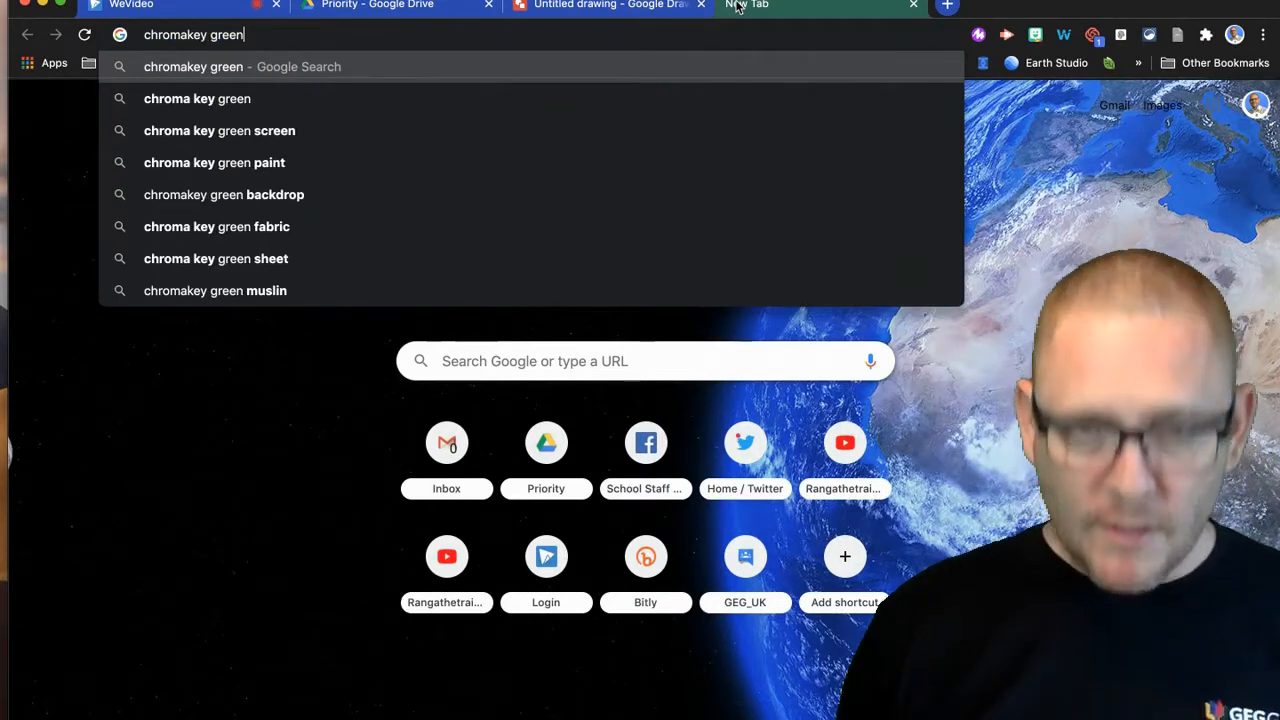
pyautogui.press('Return')
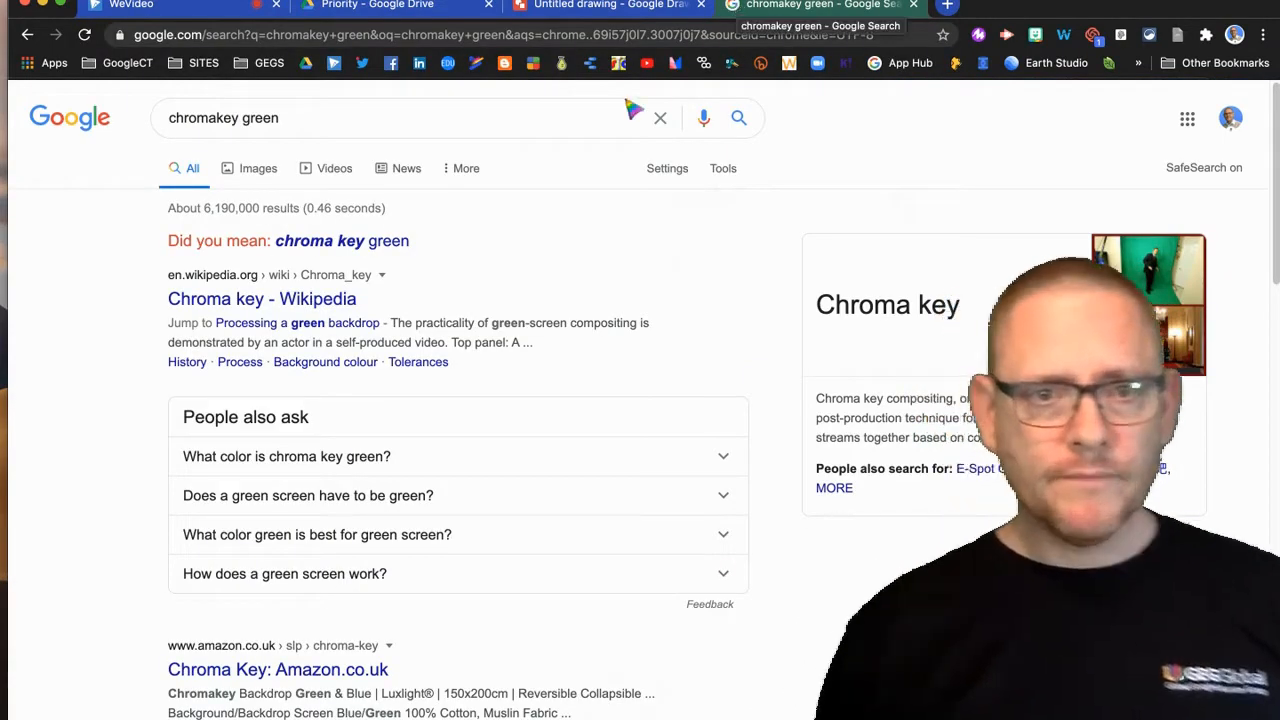
pyautogui.click(318, 245)
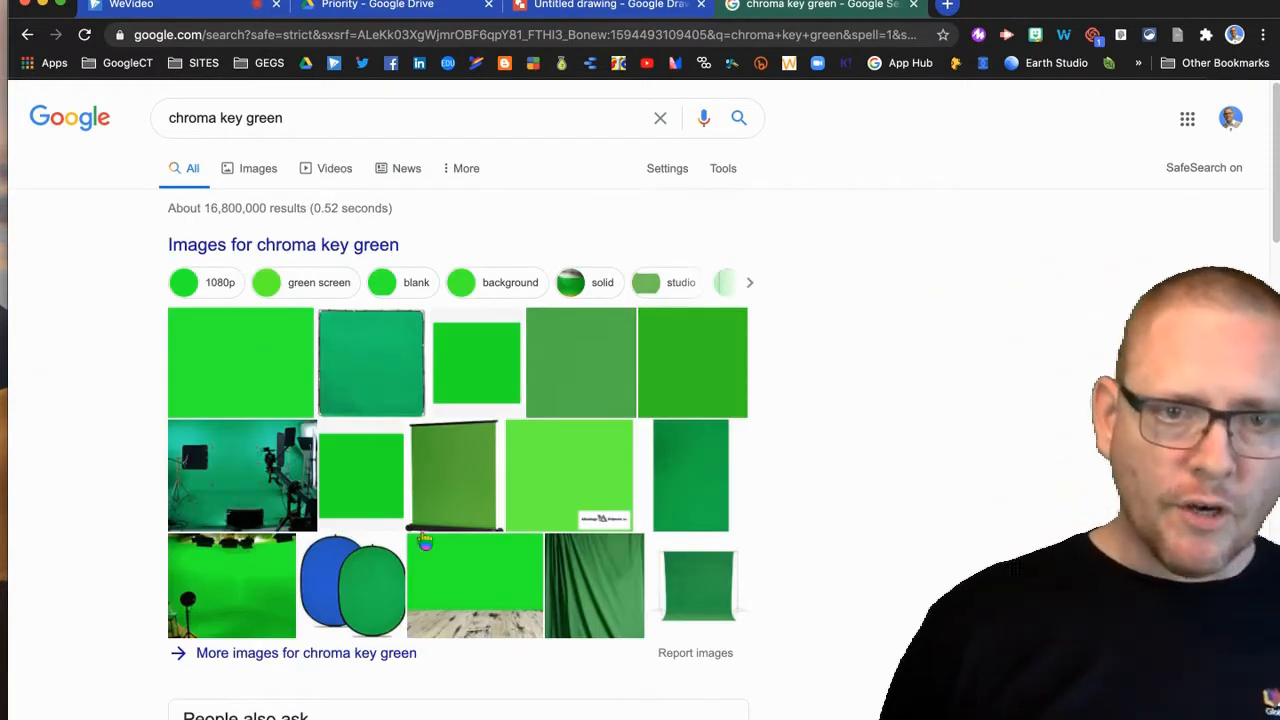
pyautogui.scroll(-3, 436, 448)
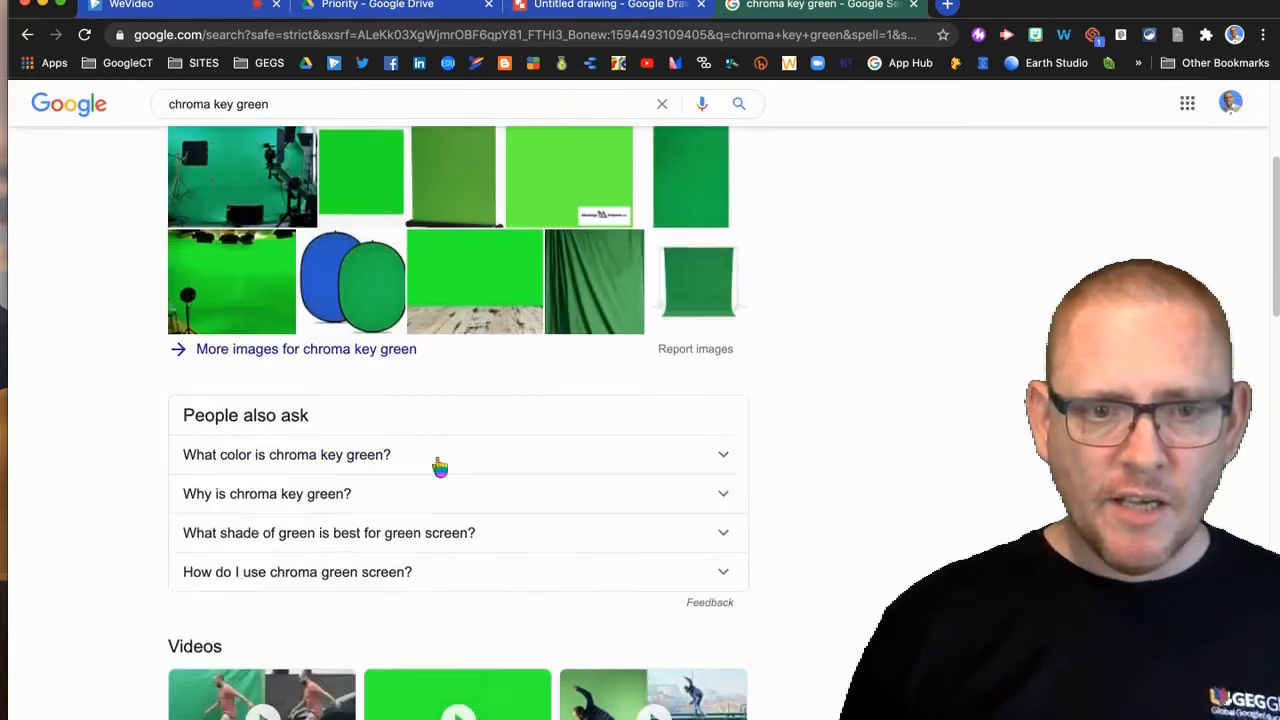
pyautogui.scroll(-10, 440, 467)
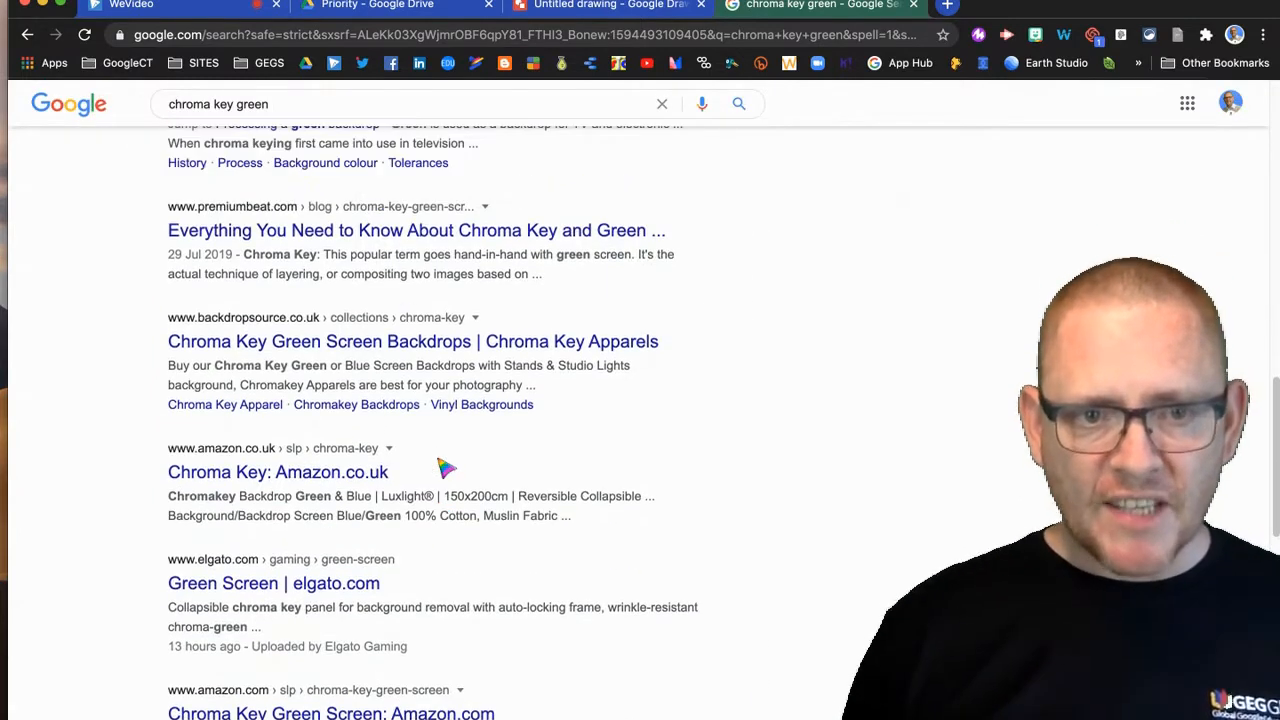
pyautogui.scroll(10, 507, 390)
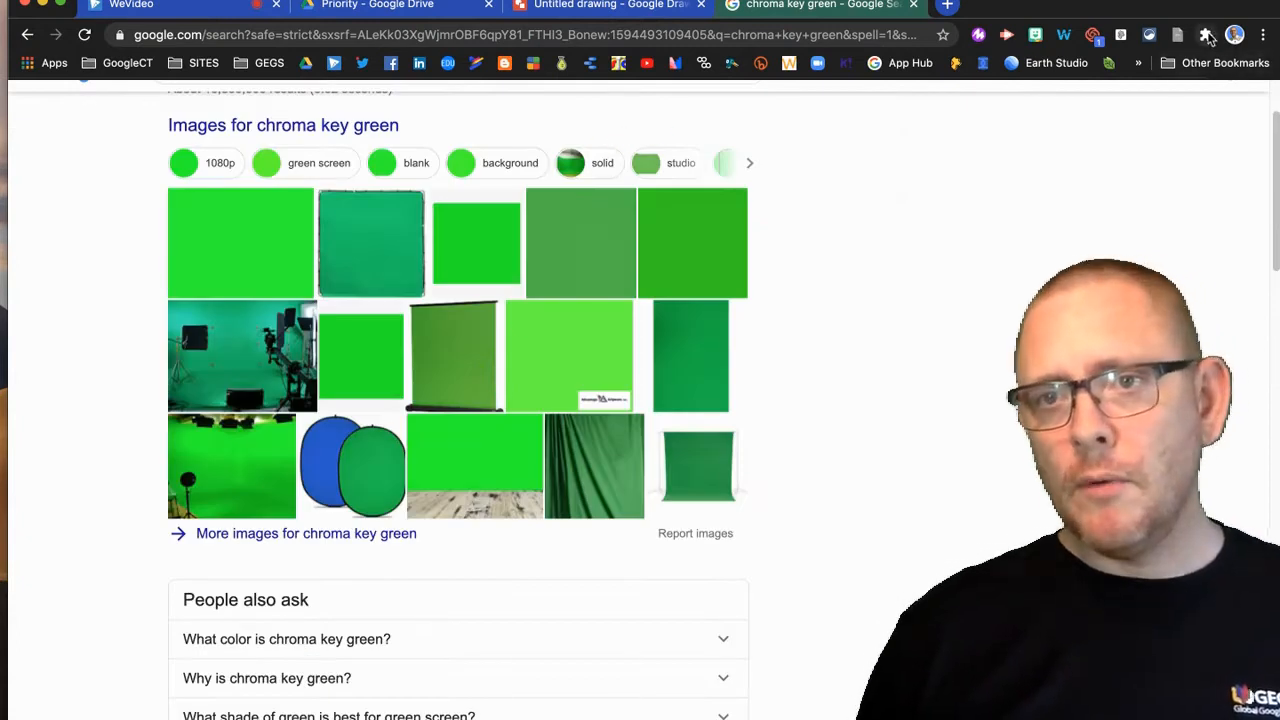
# Enable the Eye Dropper extension through the Extensity extension manager
pyautogui.click(1206, 35)
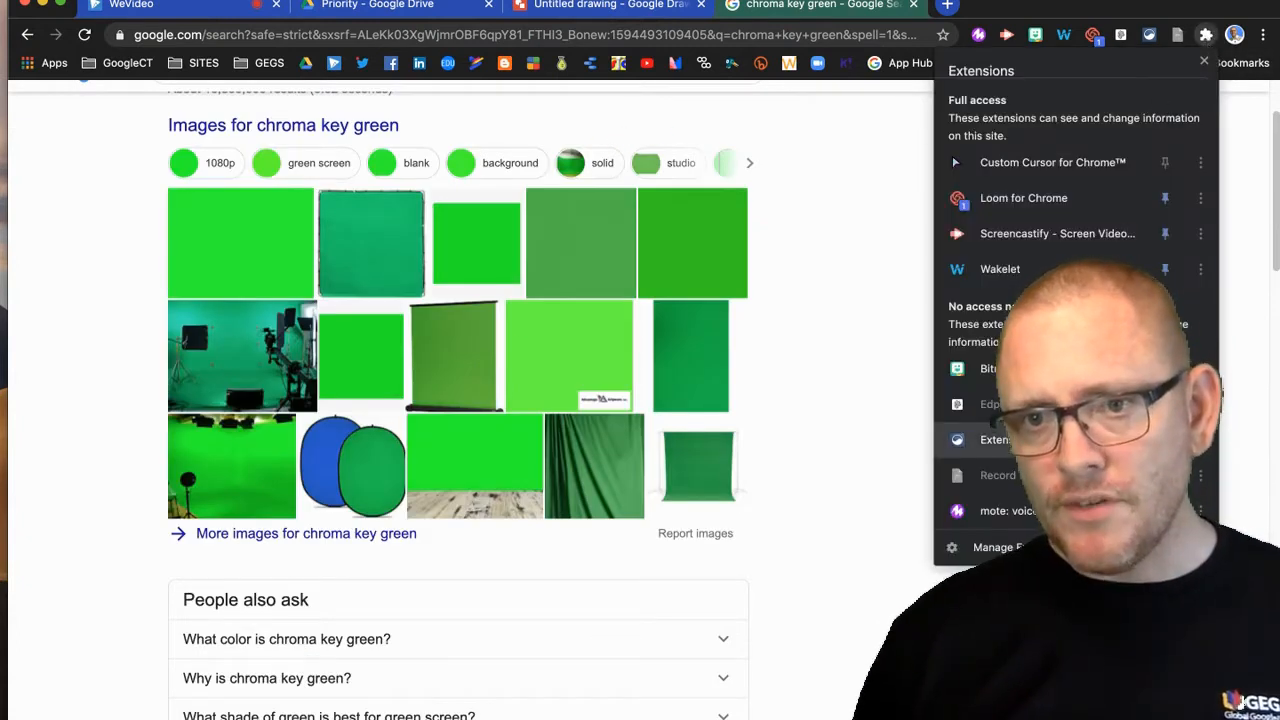
pyautogui.click(1149, 35)
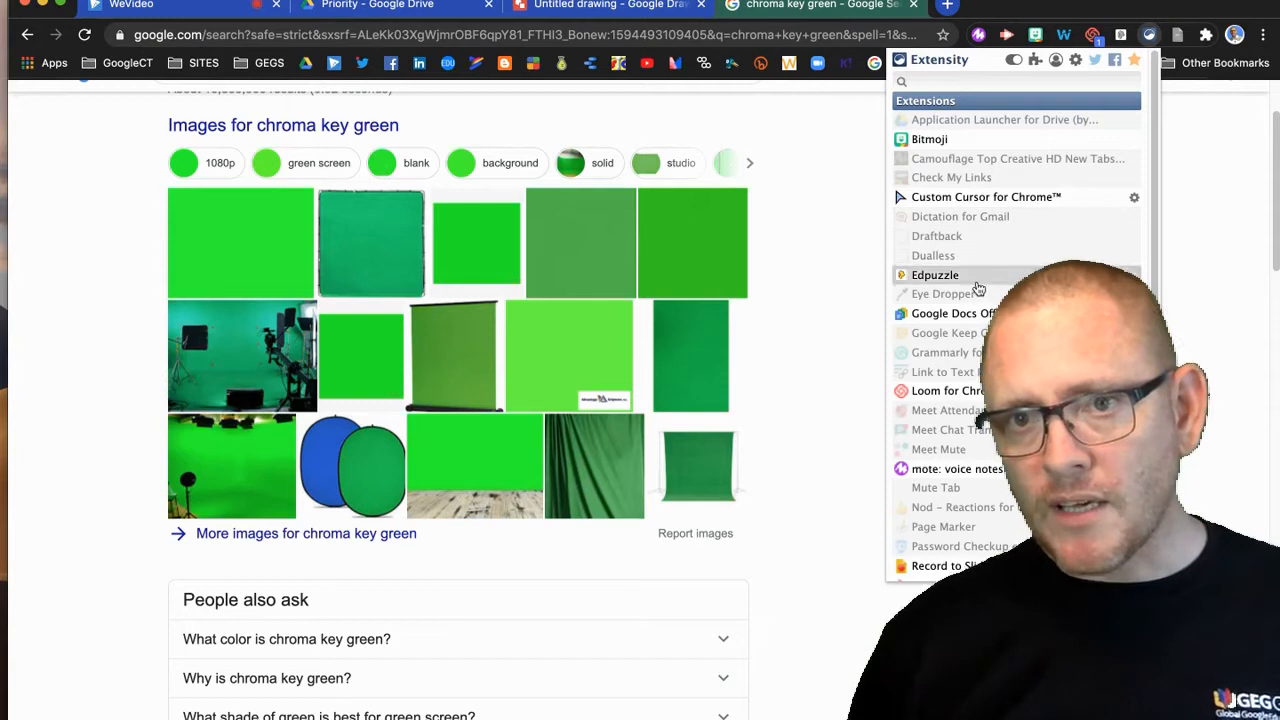
pyautogui.click(977, 300)
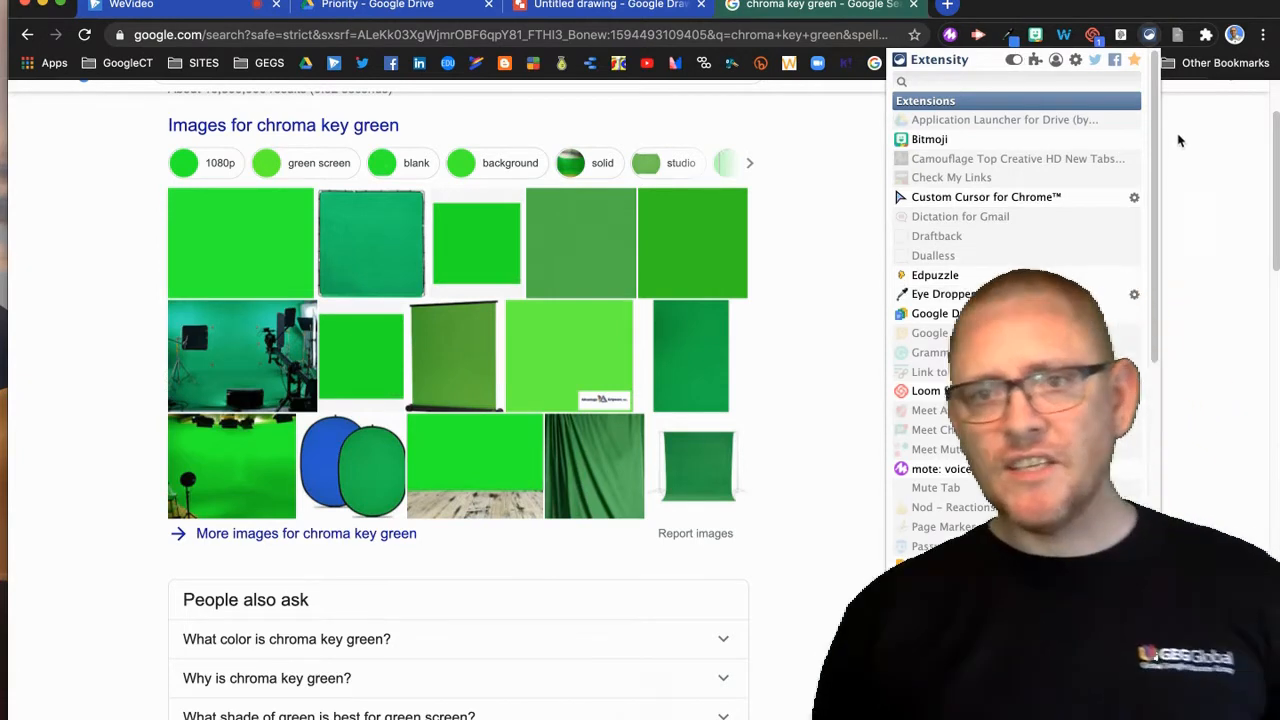
pyautogui.click(1171, 118)
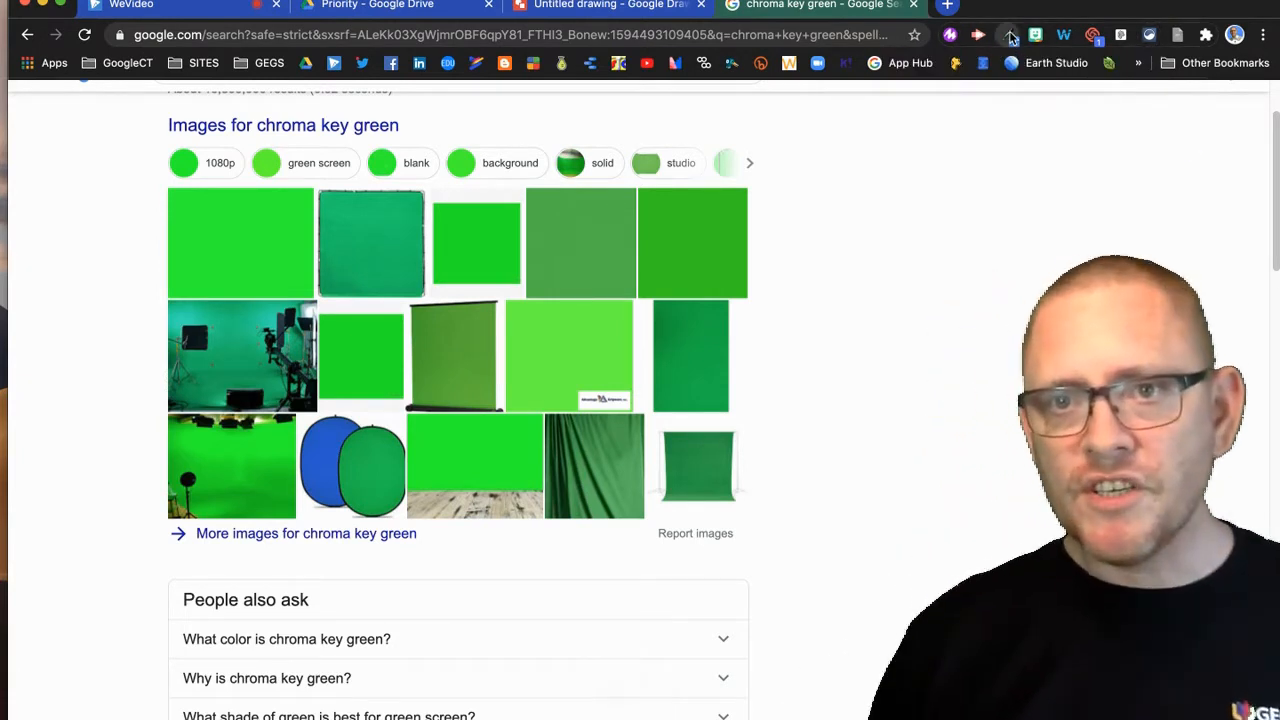
# Copy the hex code 01b140 of the green palette colour from Eye Dropper and return to the drawing, closing the search tab
pyautogui.click(1012, 37)
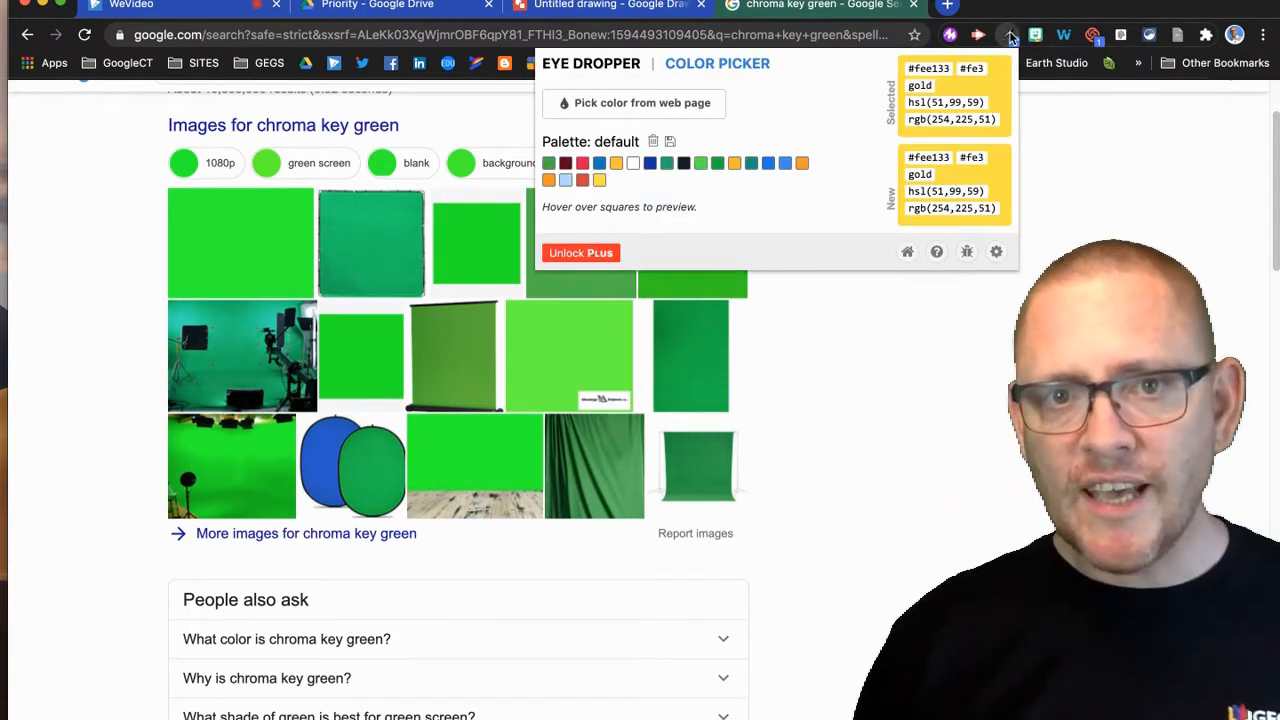
pyautogui.click(715, 165)
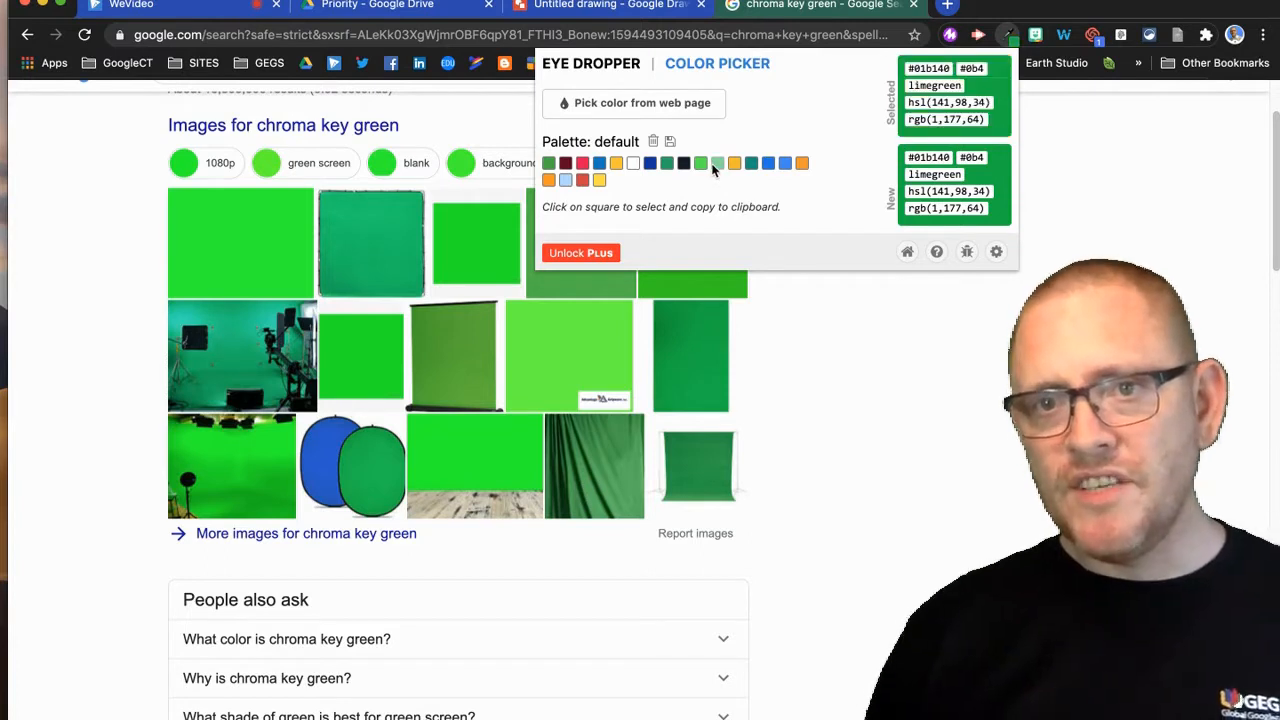
pyautogui.doubleClick(926, 69)
pyautogui.rightClick(930, 69)
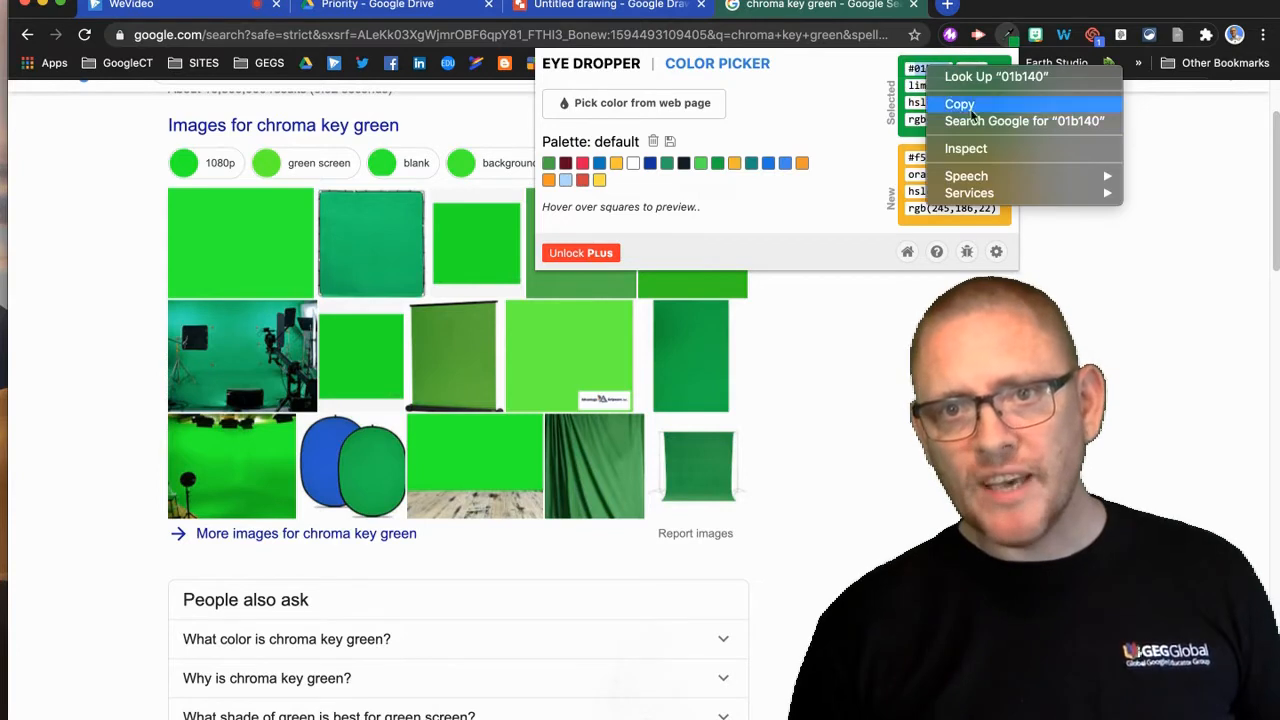
pyautogui.click(977, 108)
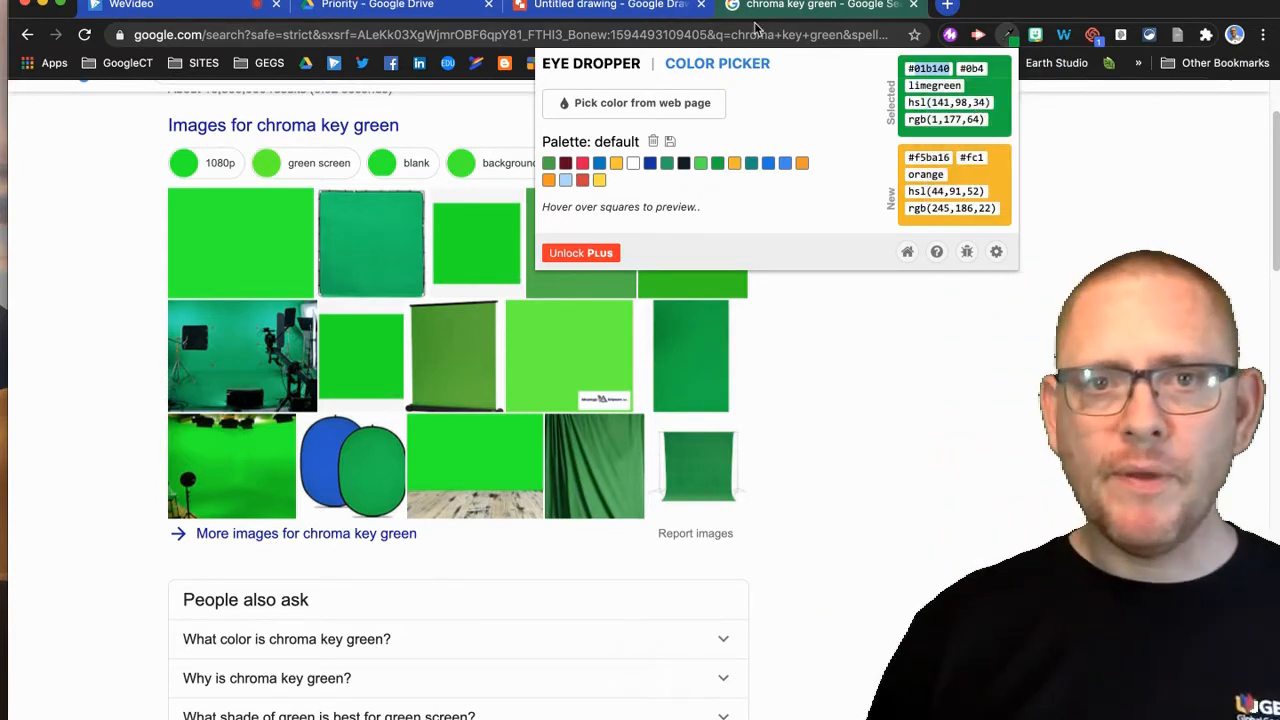
pyautogui.click(914, 6)
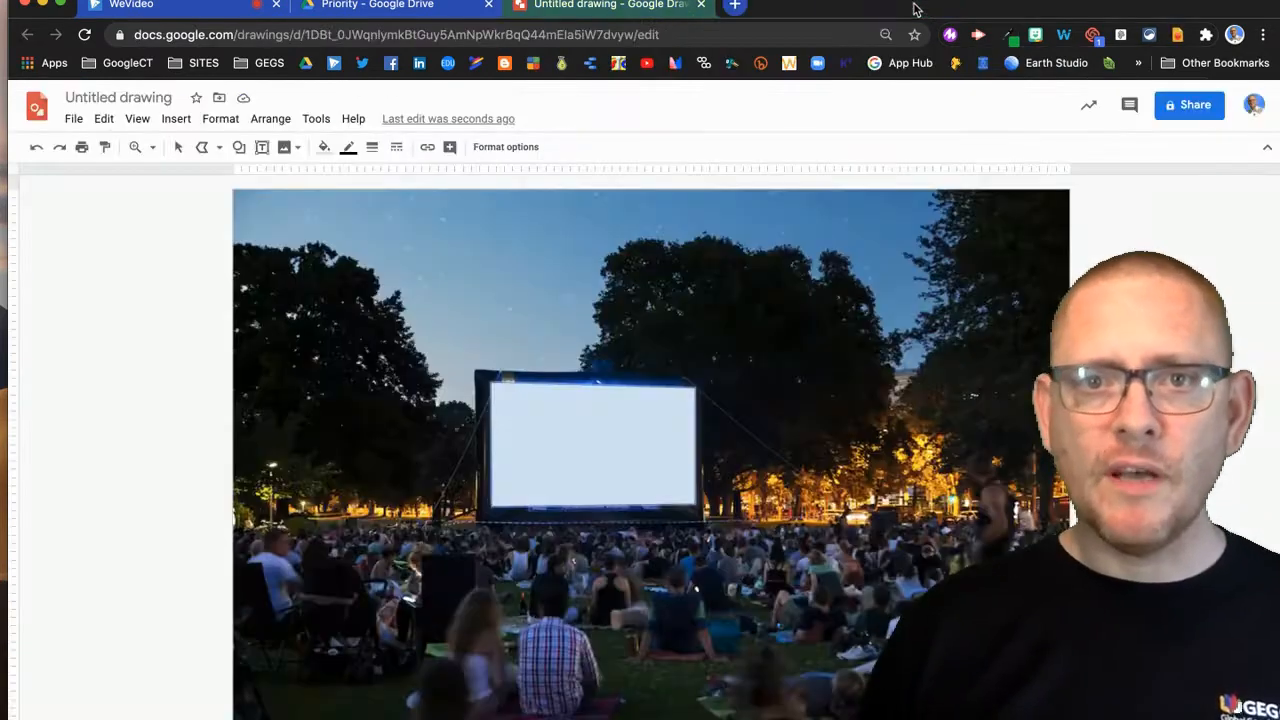
# Fill the shape covering the cinema screen with the custom colour 01b140
pyautogui.moveTo(606, 449)
pyautogui.mouseDown()
pyautogui.moveTo(347, 155)
pyautogui.moveTo(611, 454)
pyautogui.mouseUp()
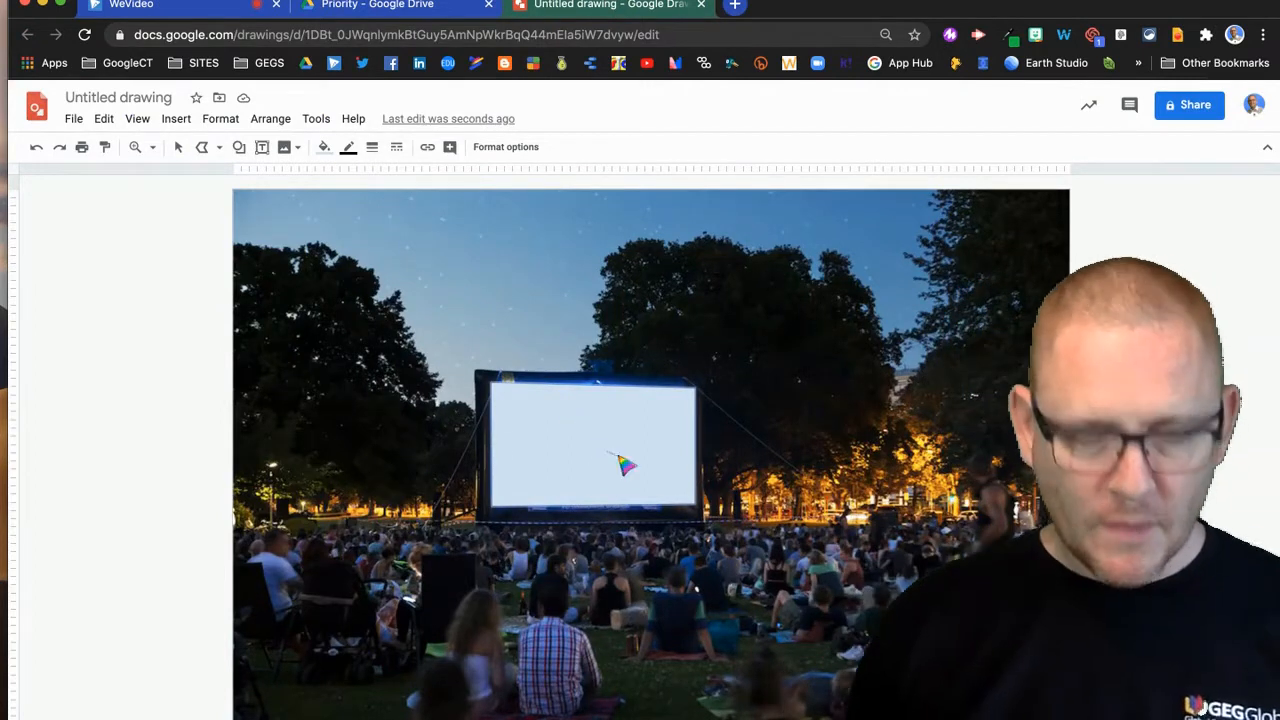
pyautogui.click(620, 462)
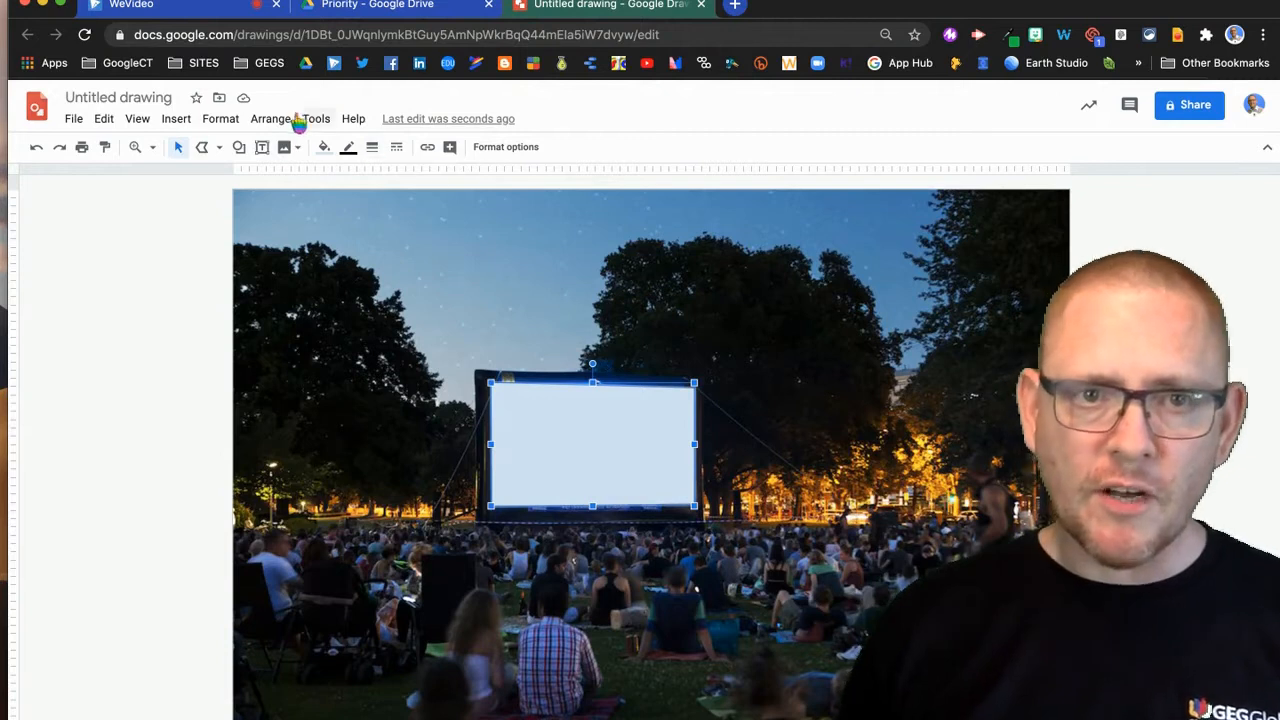
pyautogui.click(324, 150)
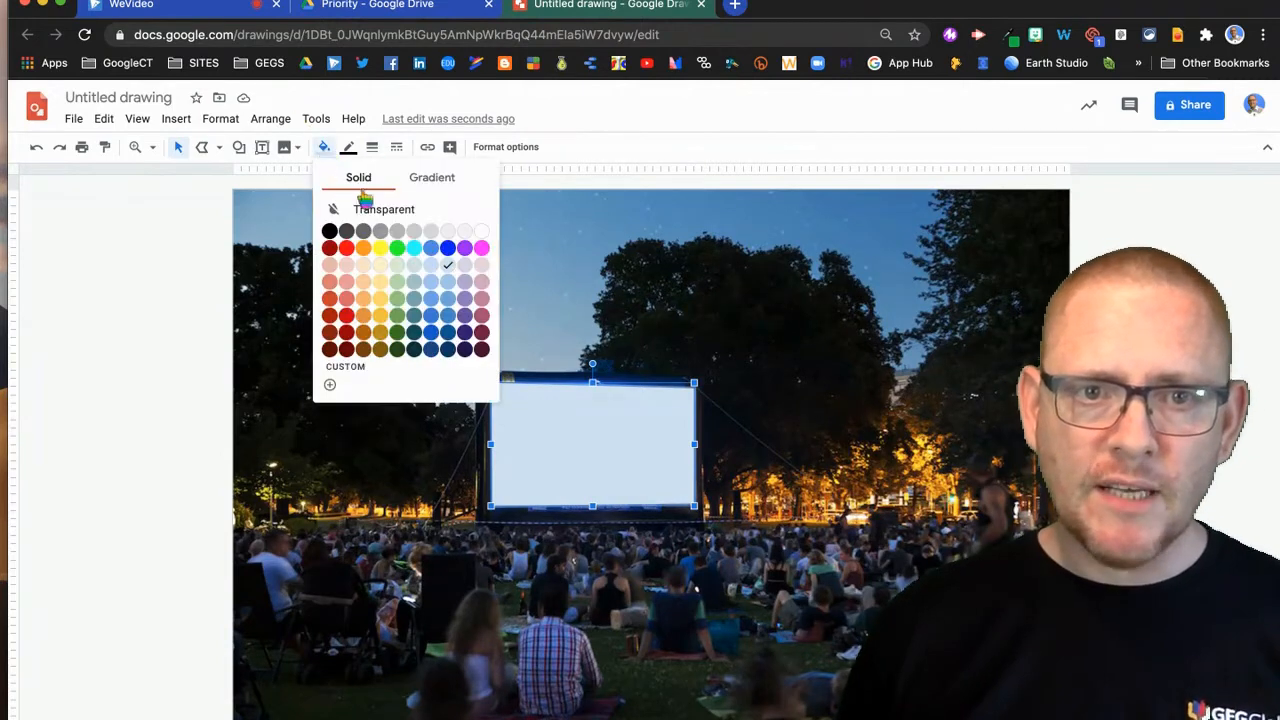
pyautogui.click(340, 384)
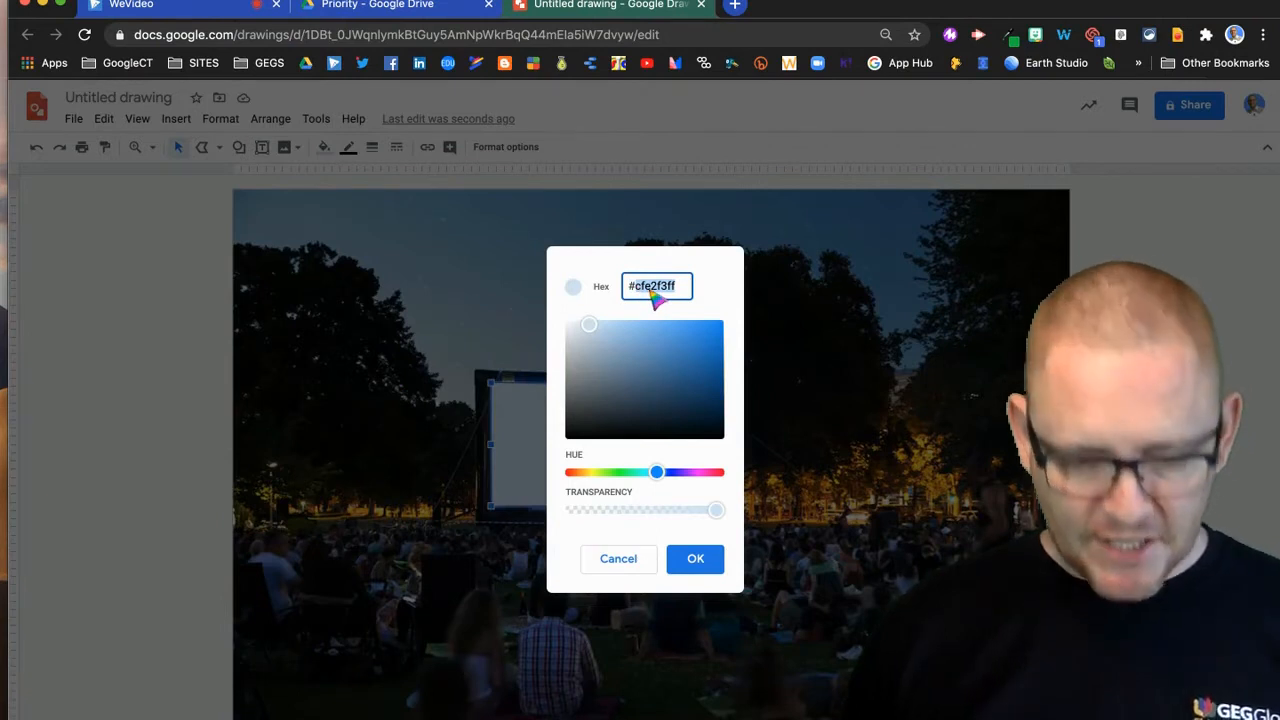
pyautogui.press('super+v')
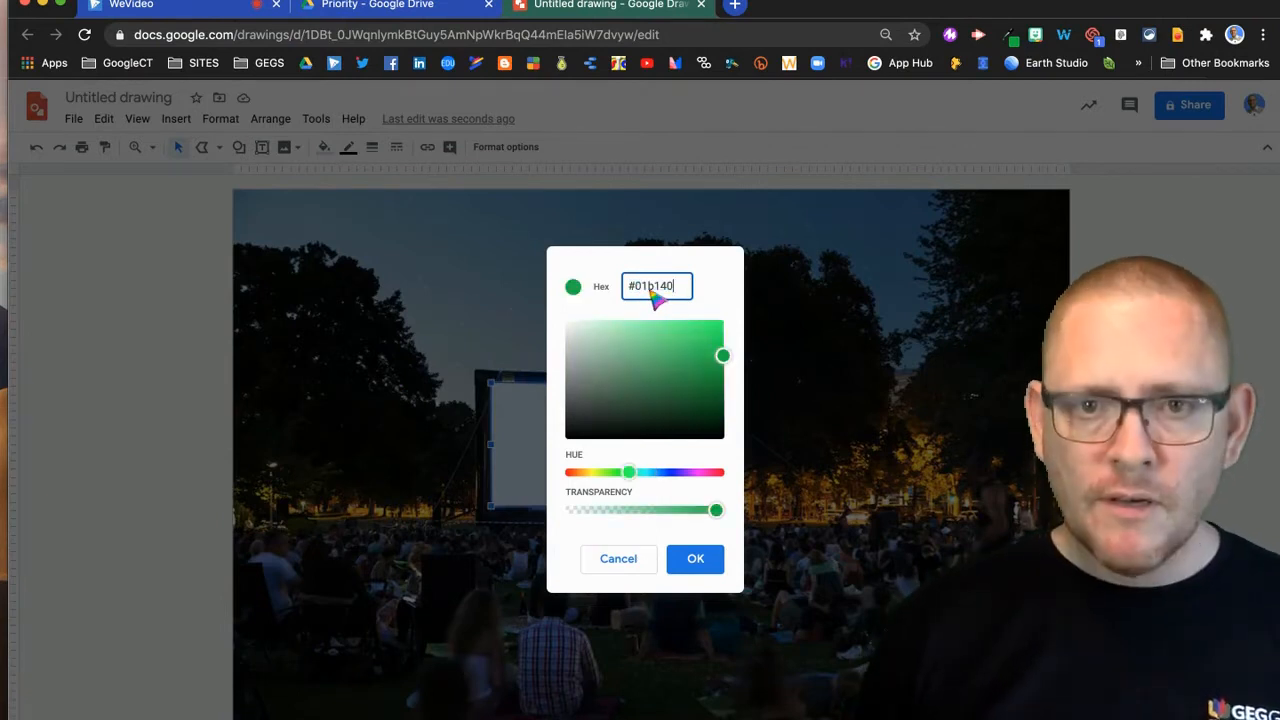
pyautogui.click(697, 562)
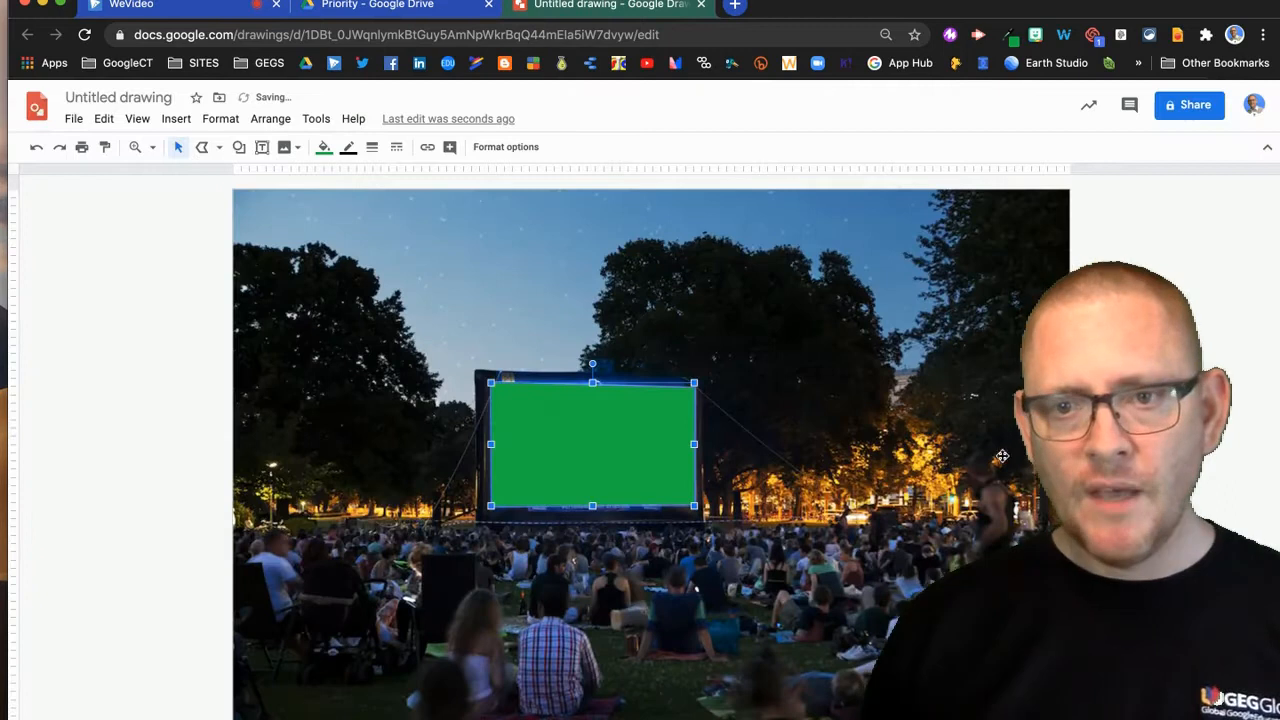
# Give the screen shape's border the same custom green as its fill and deselect the shape
pyautogui.click(352, 150)
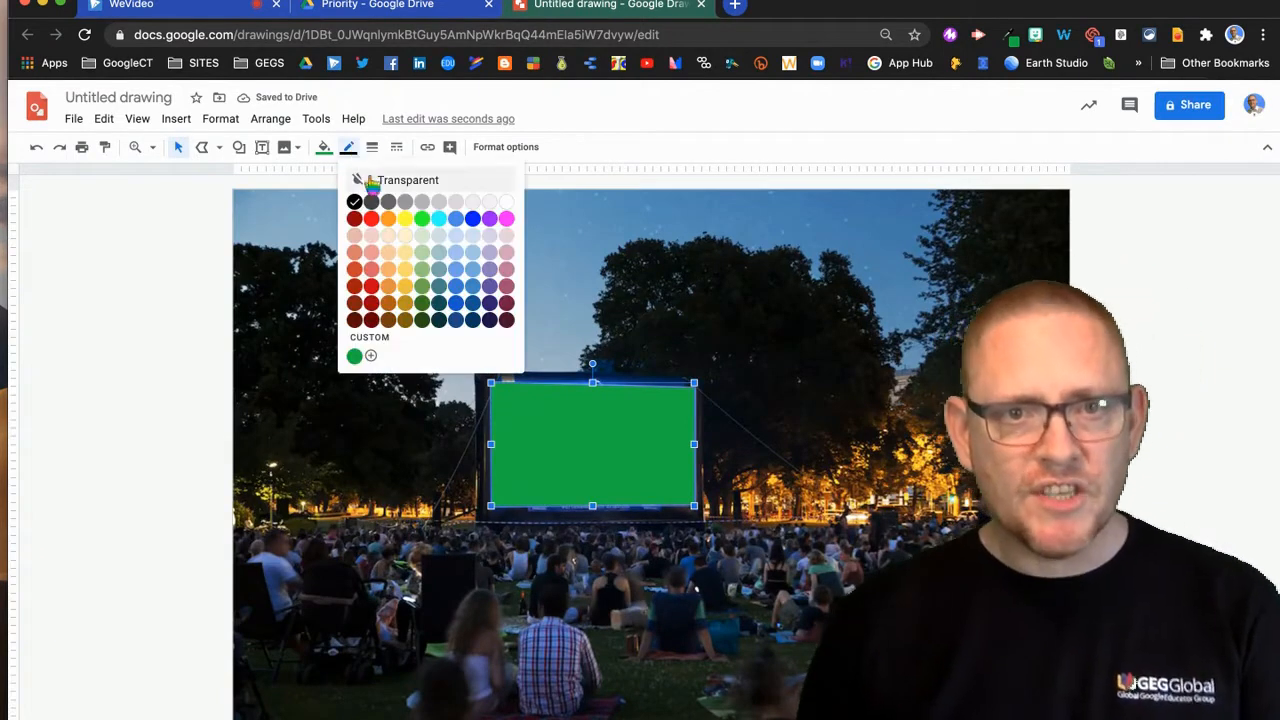
pyautogui.click(355, 357)
pyautogui.click(1211, 420)
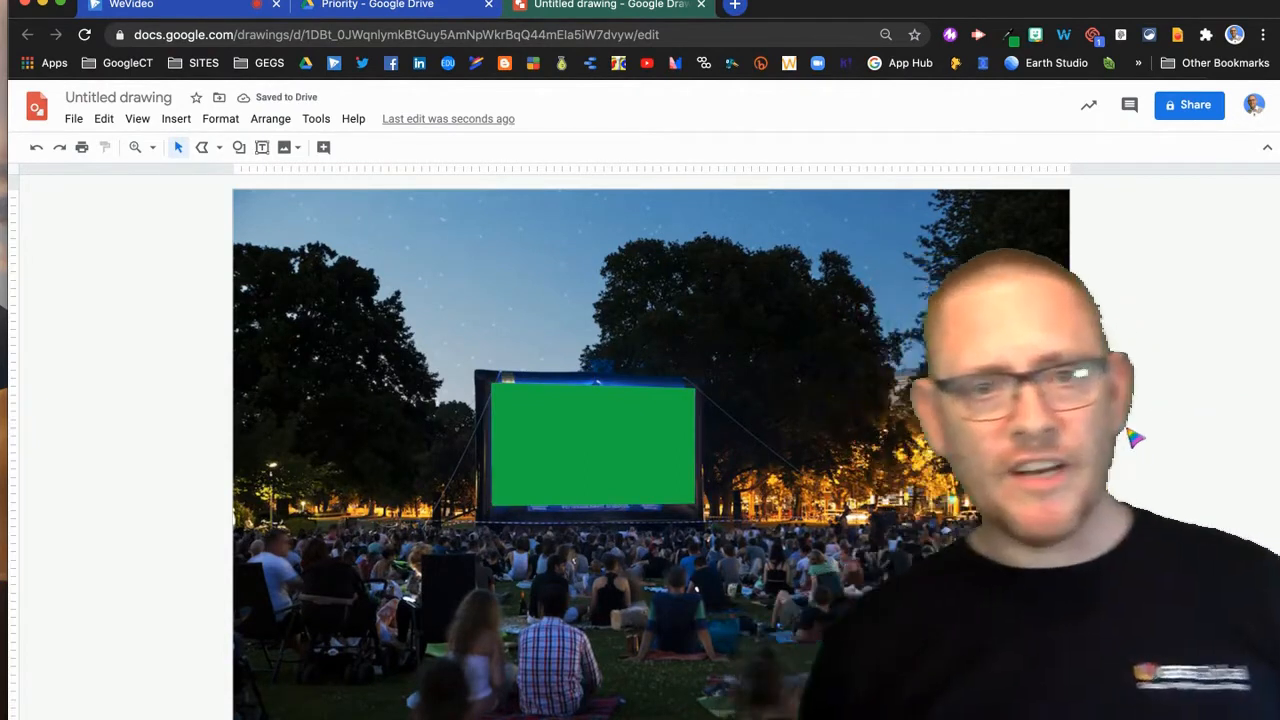
# Rename the untitled drawing as "Outdoor cinema green screen"
pyautogui.click(118, 98)
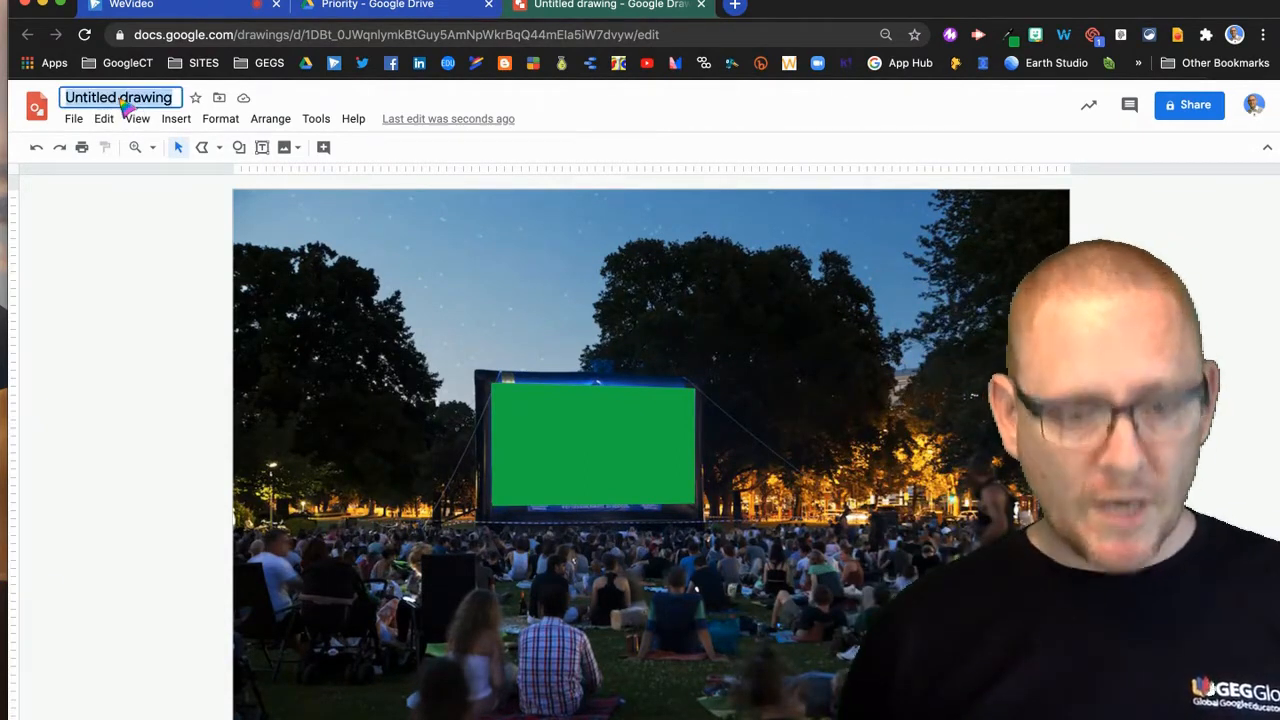
pyautogui.write('OUtdoor cin')
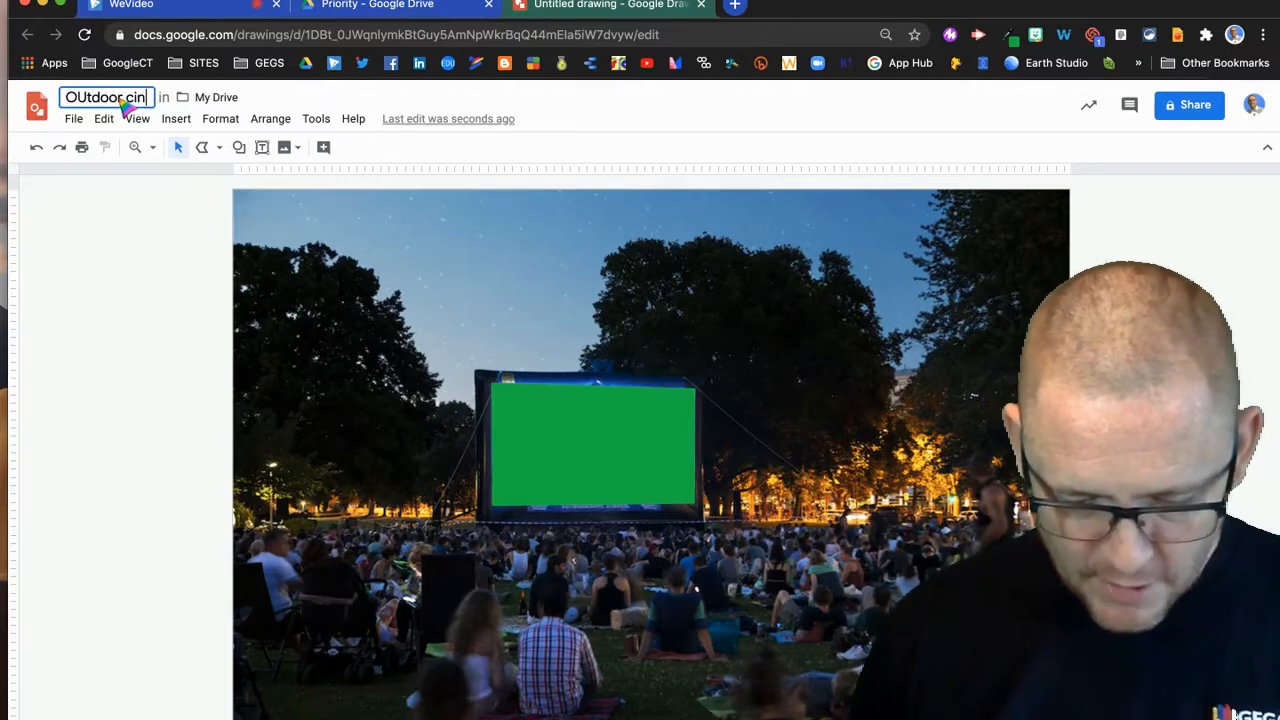
pyautogui.write('ema green screen')
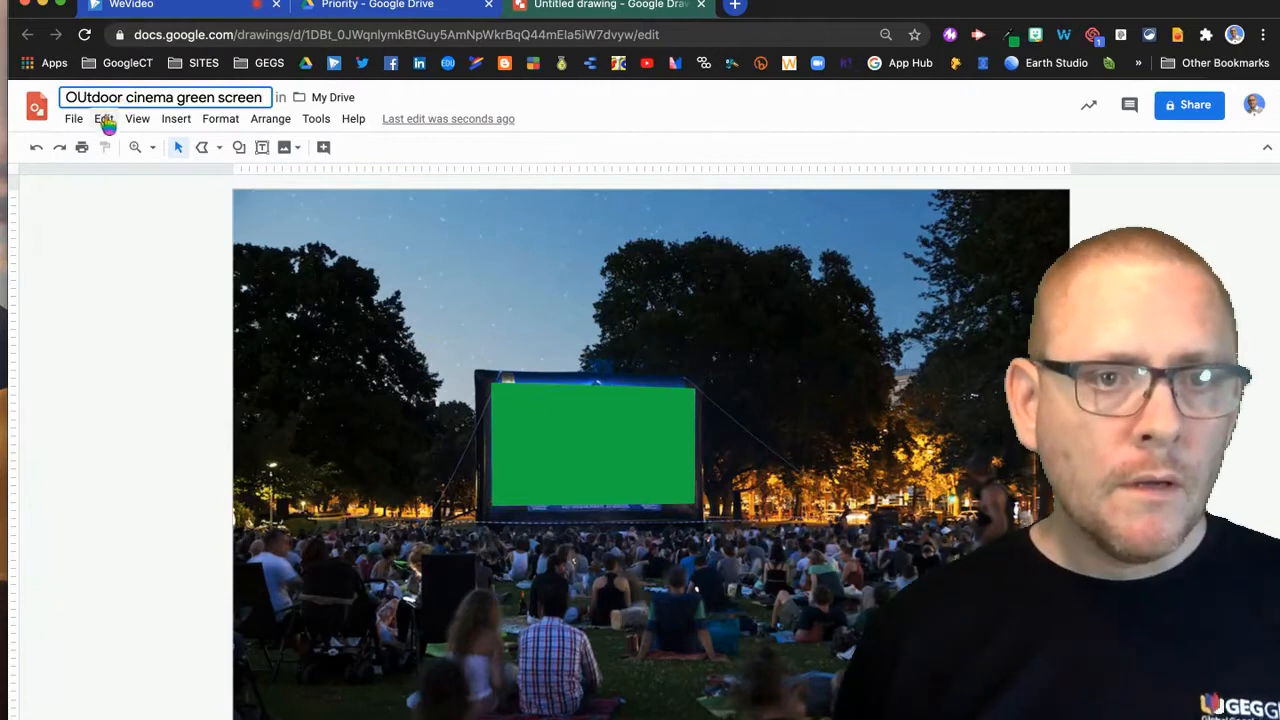
pyautogui.click(85, 97)
pyautogui.press('BackSpace')
pyautogui.write('u')
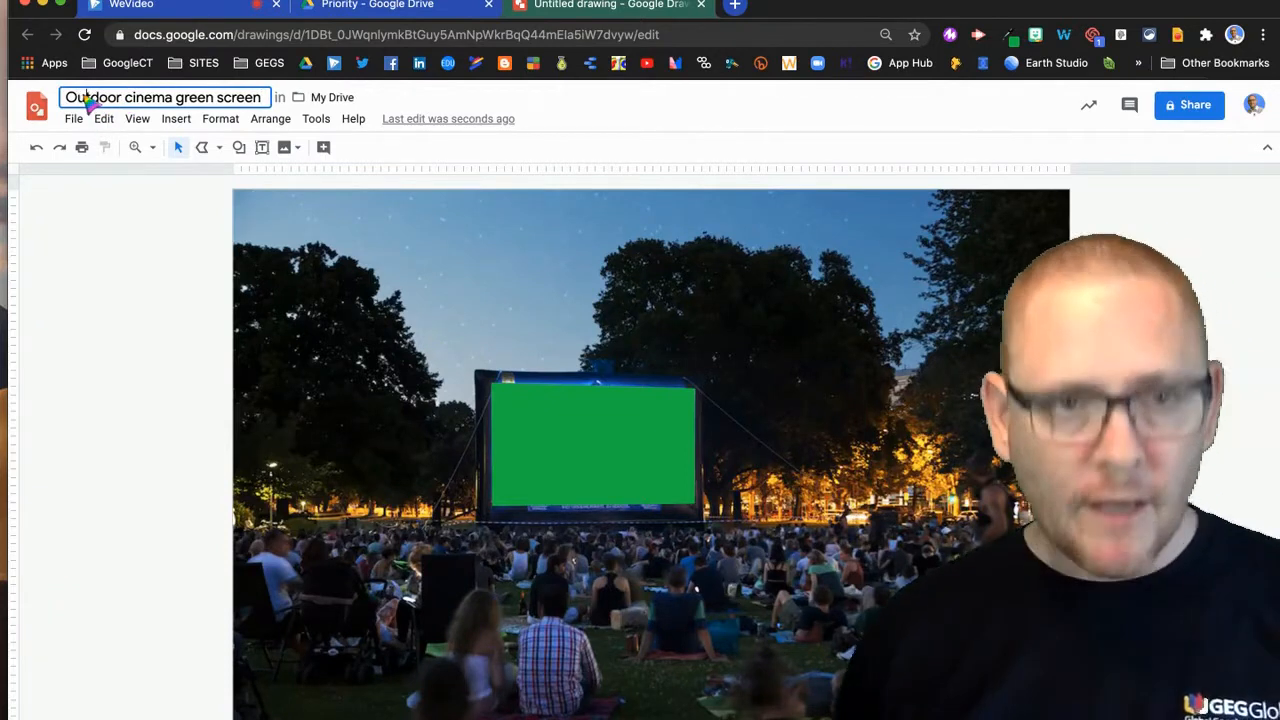
pyautogui.click(156, 292)
# Download the finished outdoor cinema drawing as a PNG image
pyautogui.click(73, 121)
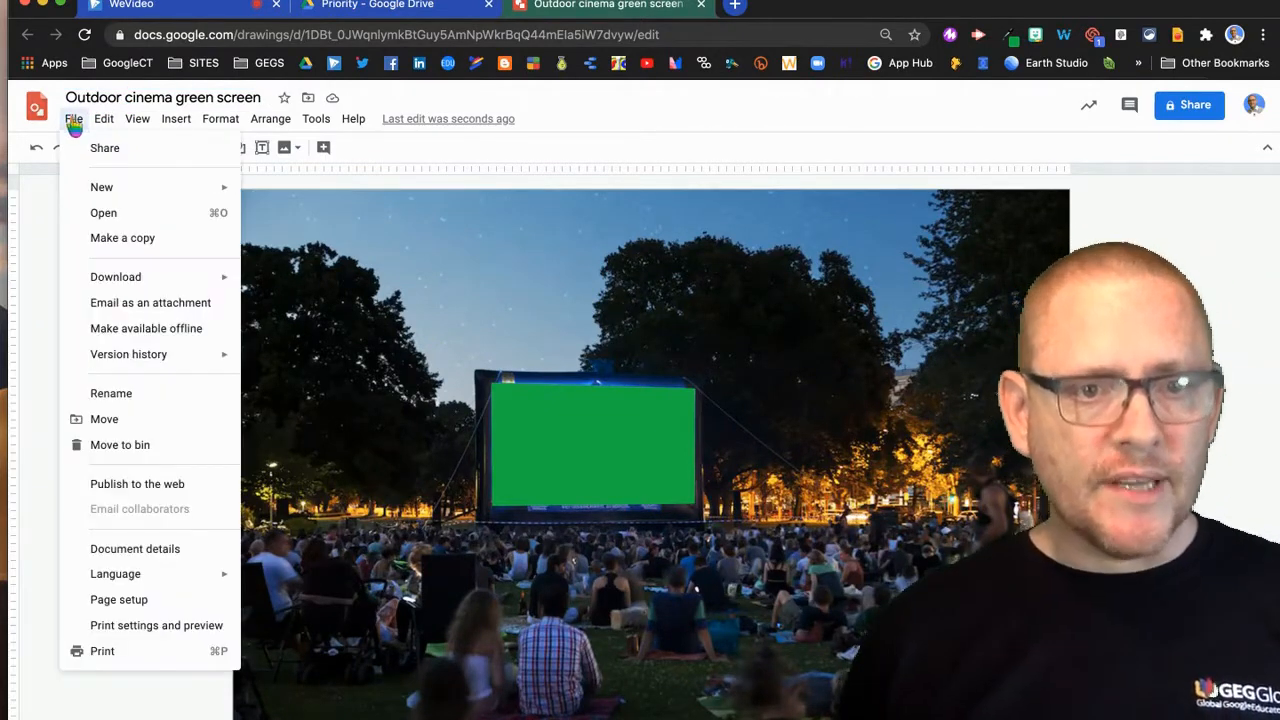
pyautogui.moveTo(148, 285)
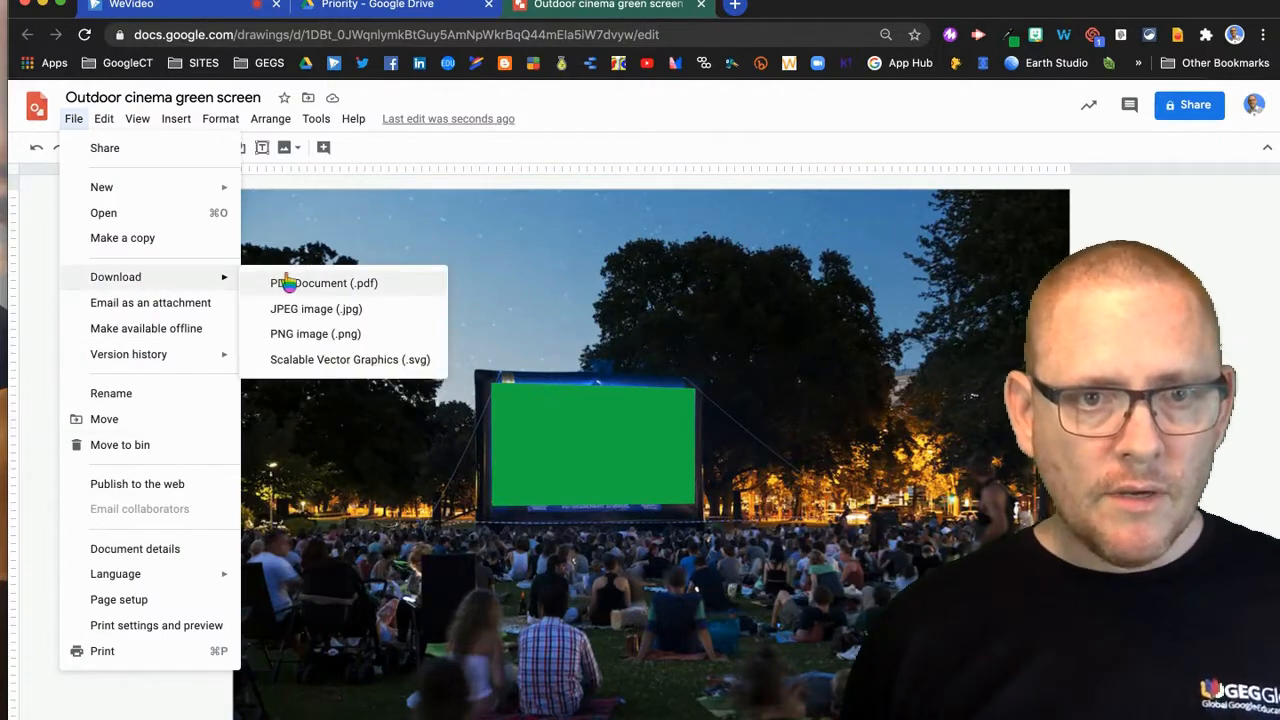
pyautogui.click(300, 334)
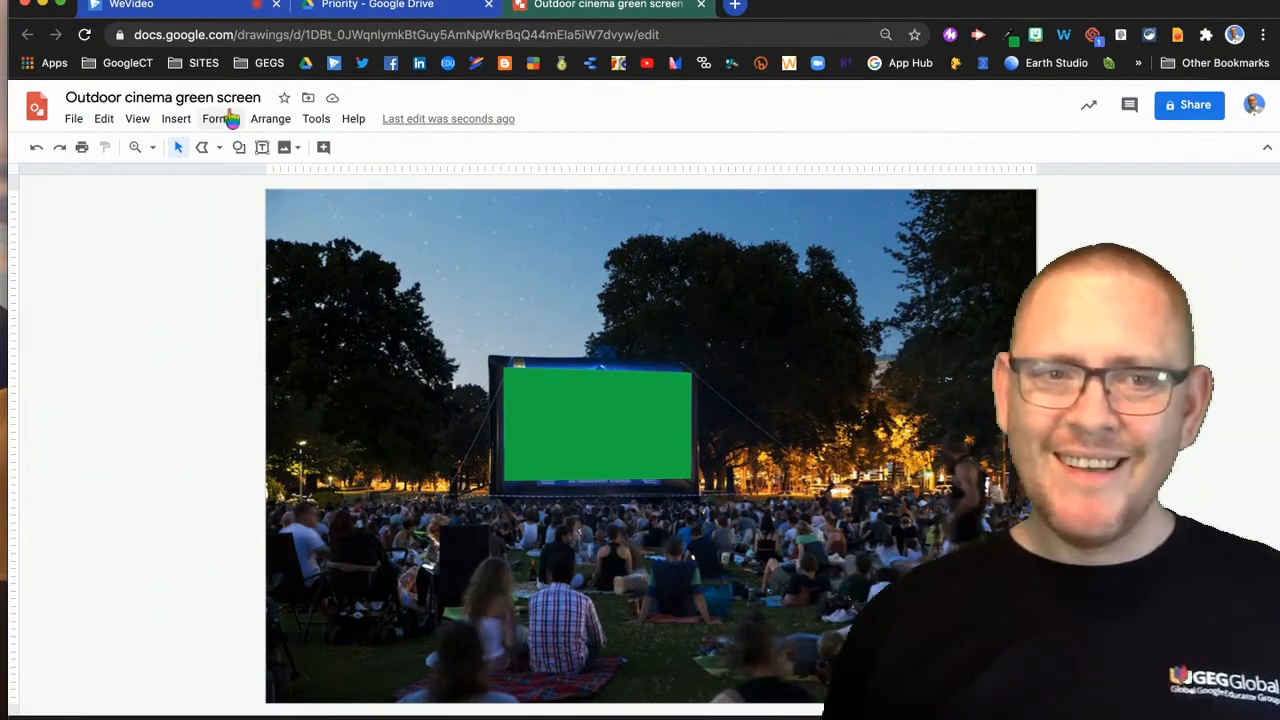
# Delete the green shape and the outdoor cinema picture to empty the canvas
pyautogui.click(545, 323)
pyautogui.click(573, 423)
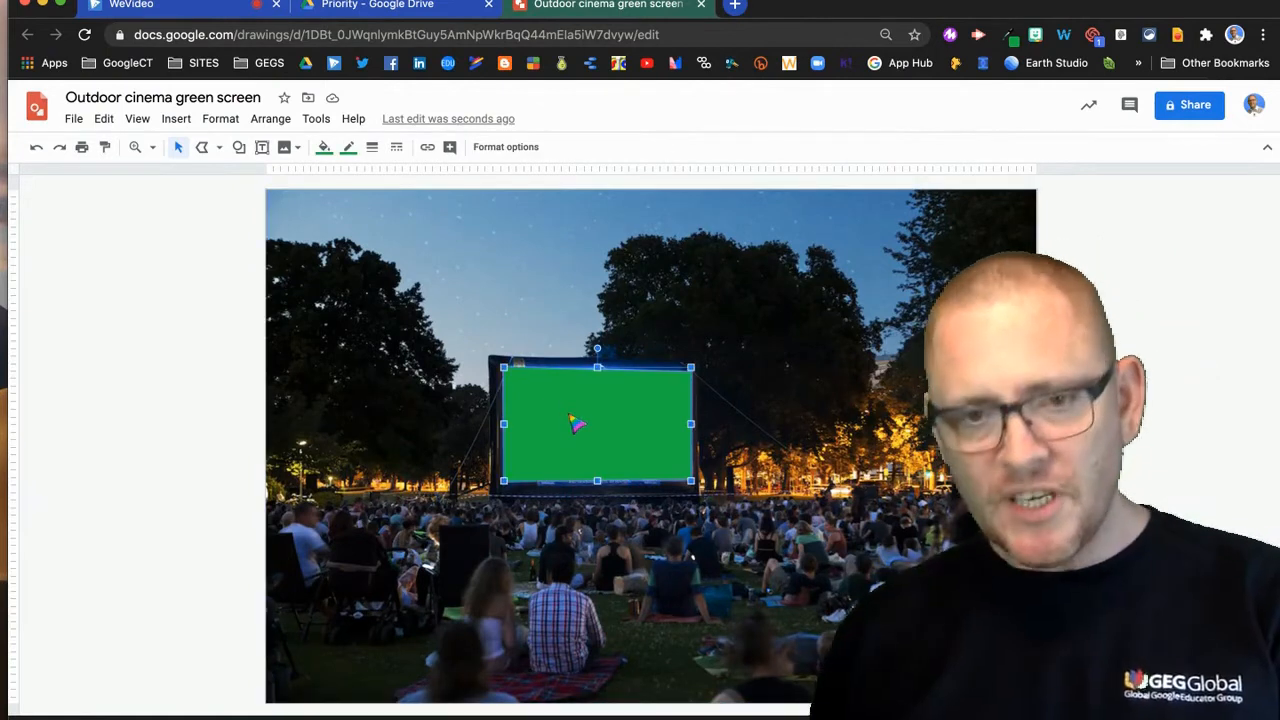
pyautogui.press('Delete')
pyautogui.click(540, 328)
pyautogui.press('Delete')
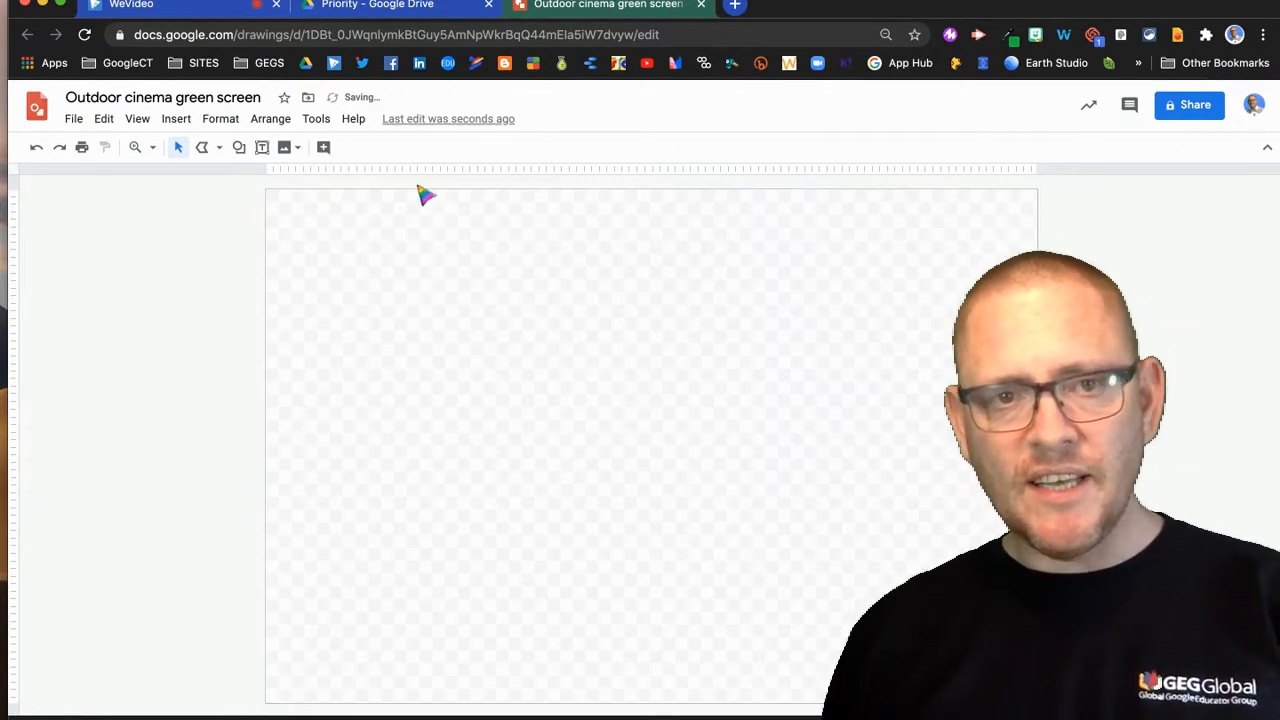
pyautogui.click(170, 120)
pyautogui.moveTo(220, 152)
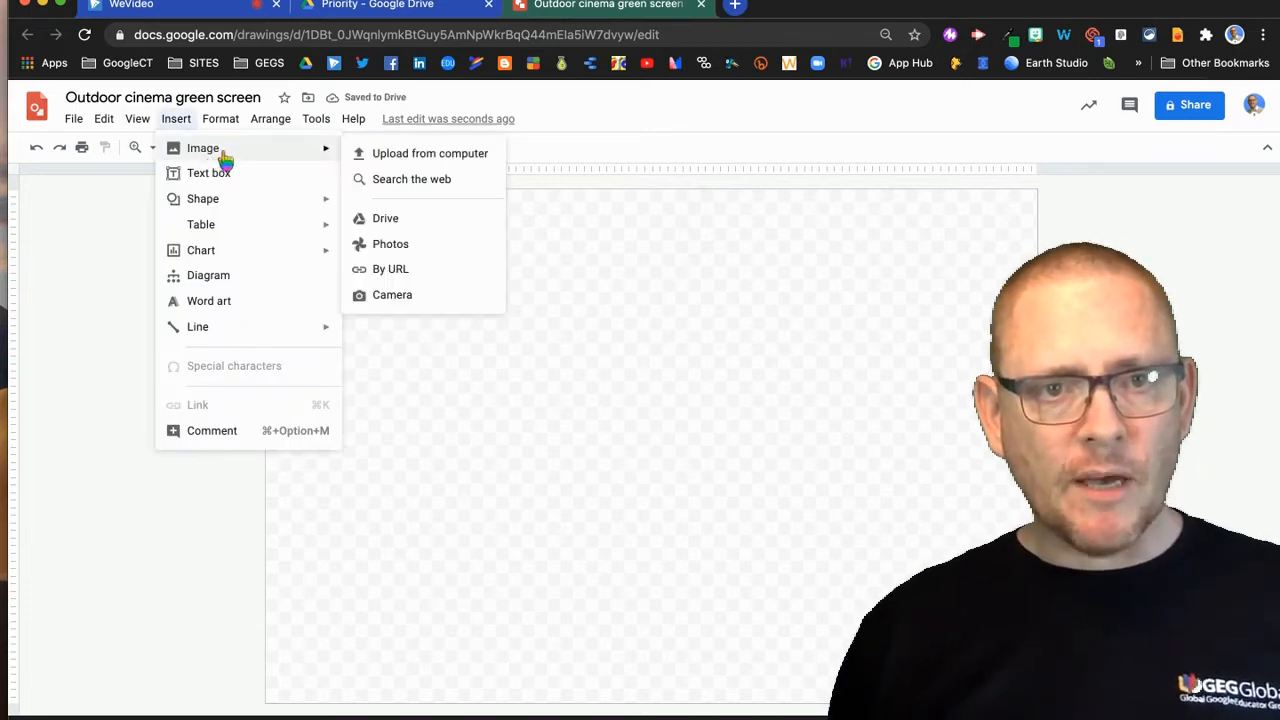
pyautogui.click(453, 155)
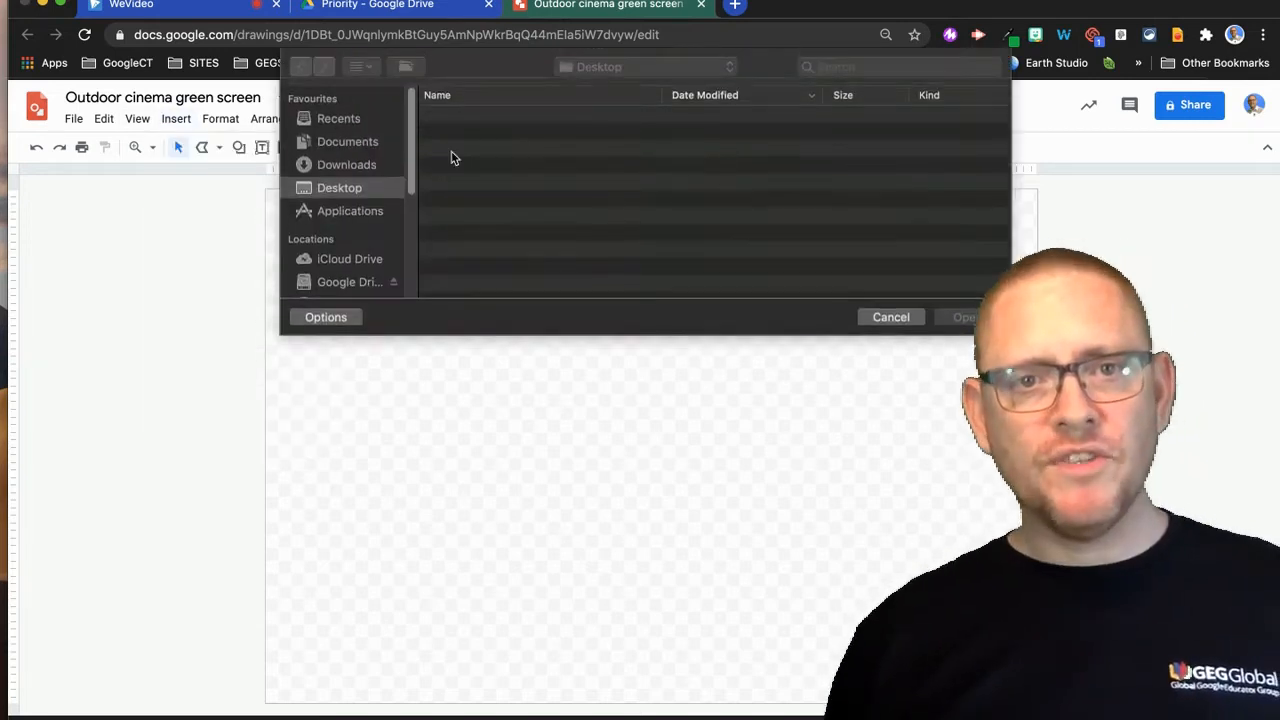
pyautogui.doubleClick(470, 285)
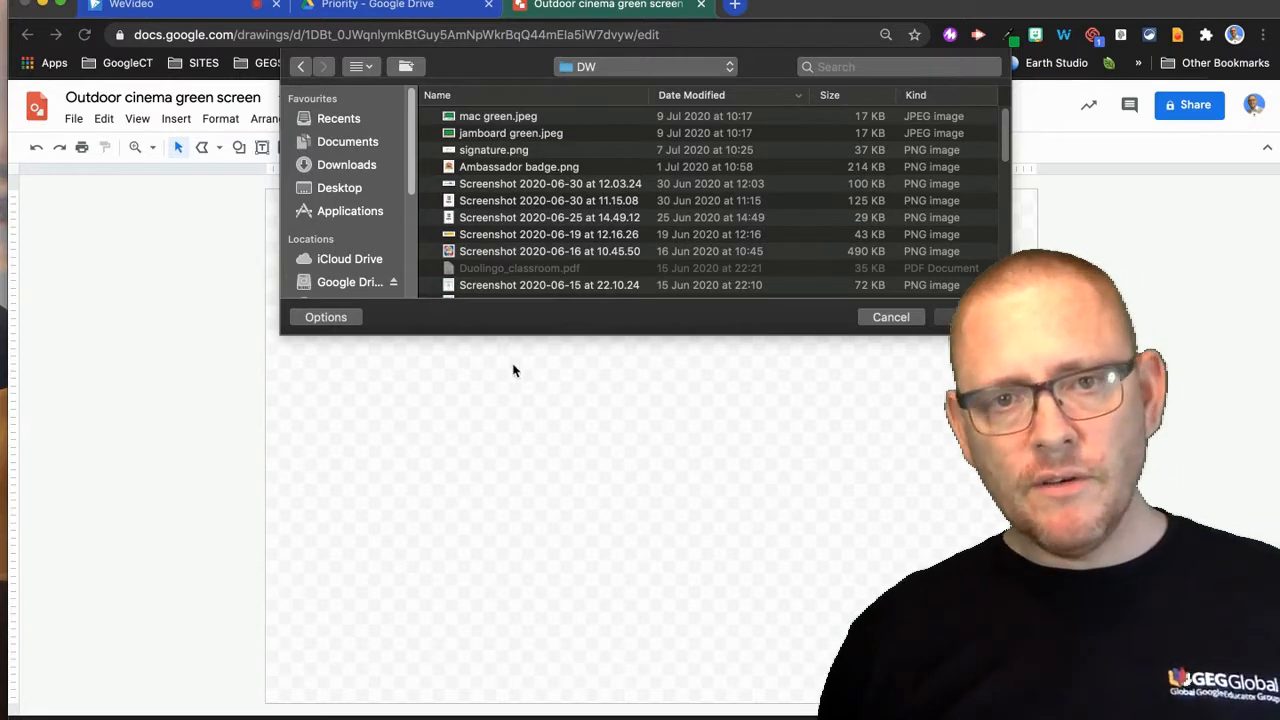
pyautogui.click(889, 316)
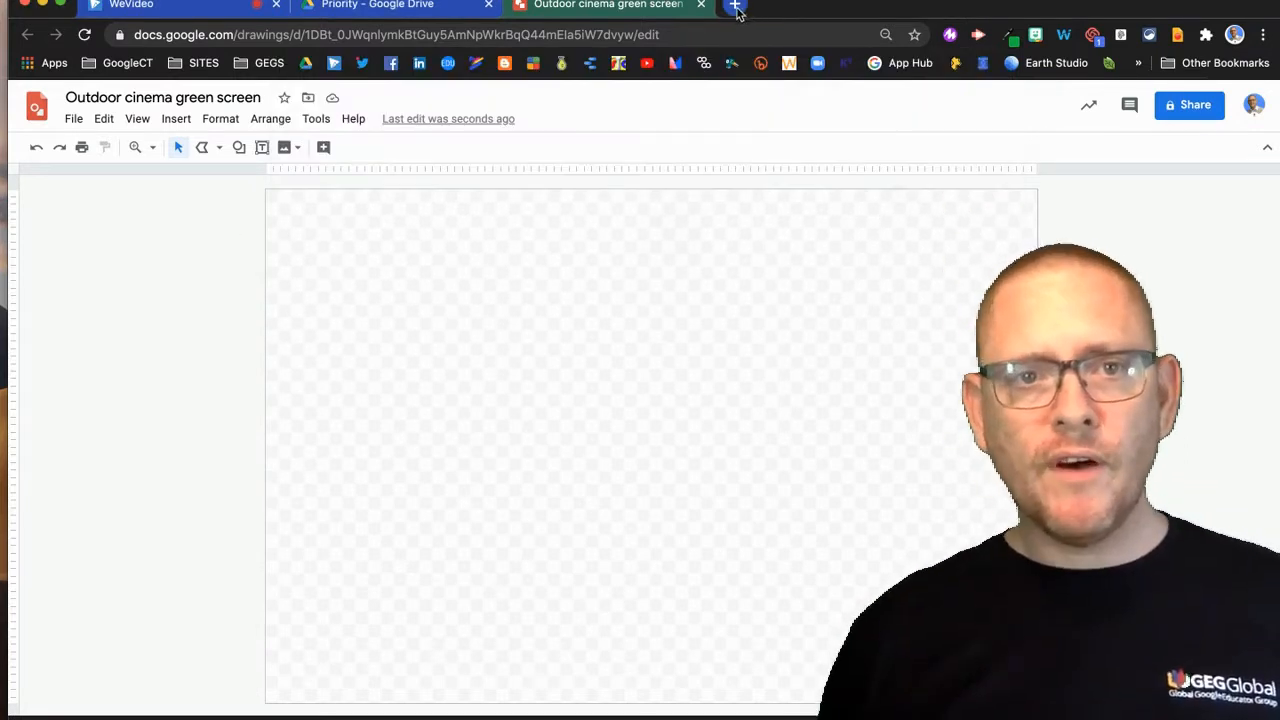
# Search the web for "jamboard" images from within the drawing, look through the results and close the image search
pyautogui.click(176, 119)
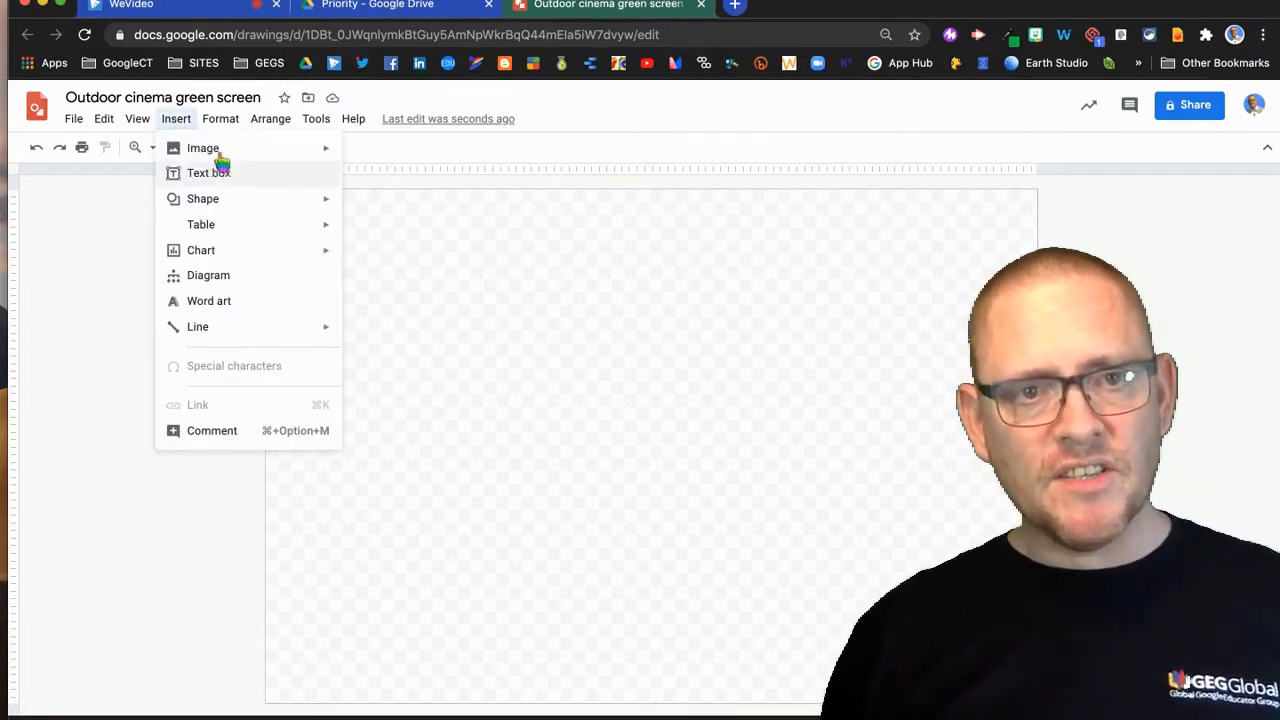
pyautogui.moveTo(220, 160)
pyautogui.click(420, 180)
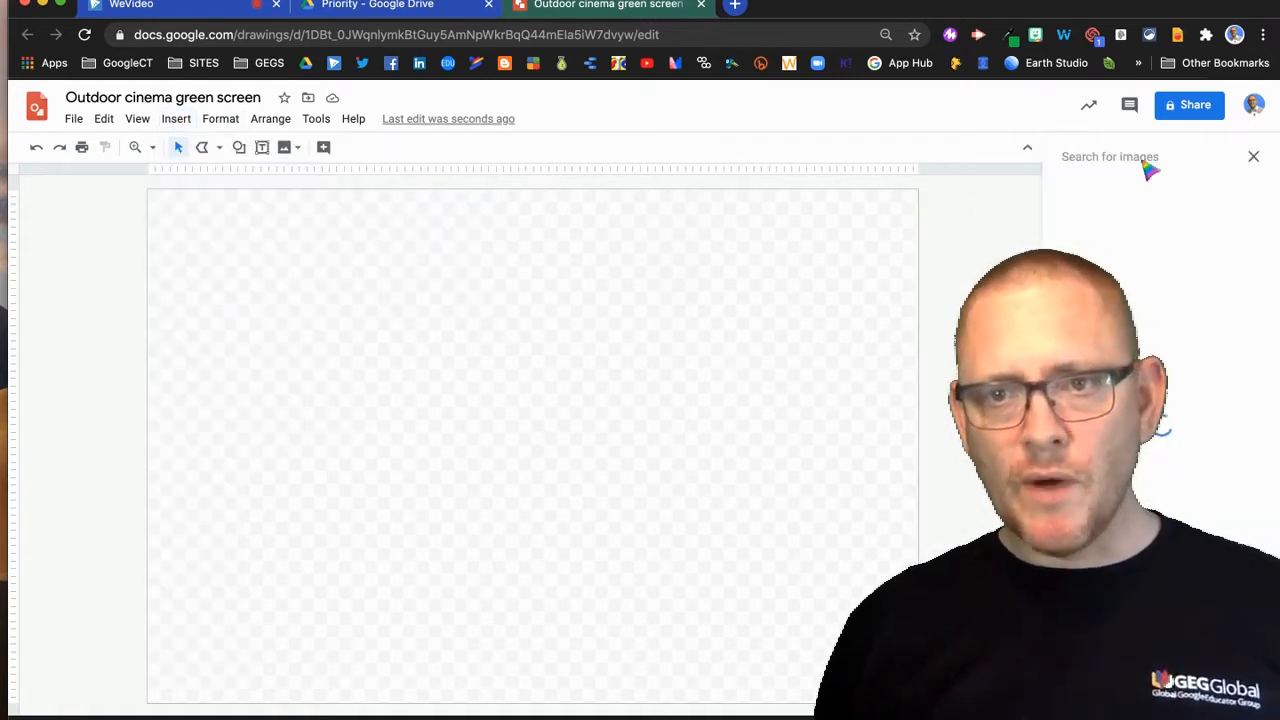
pyautogui.write('jm')
pyautogui.press('BackSpace')
pyautogui.press('BackSpace')
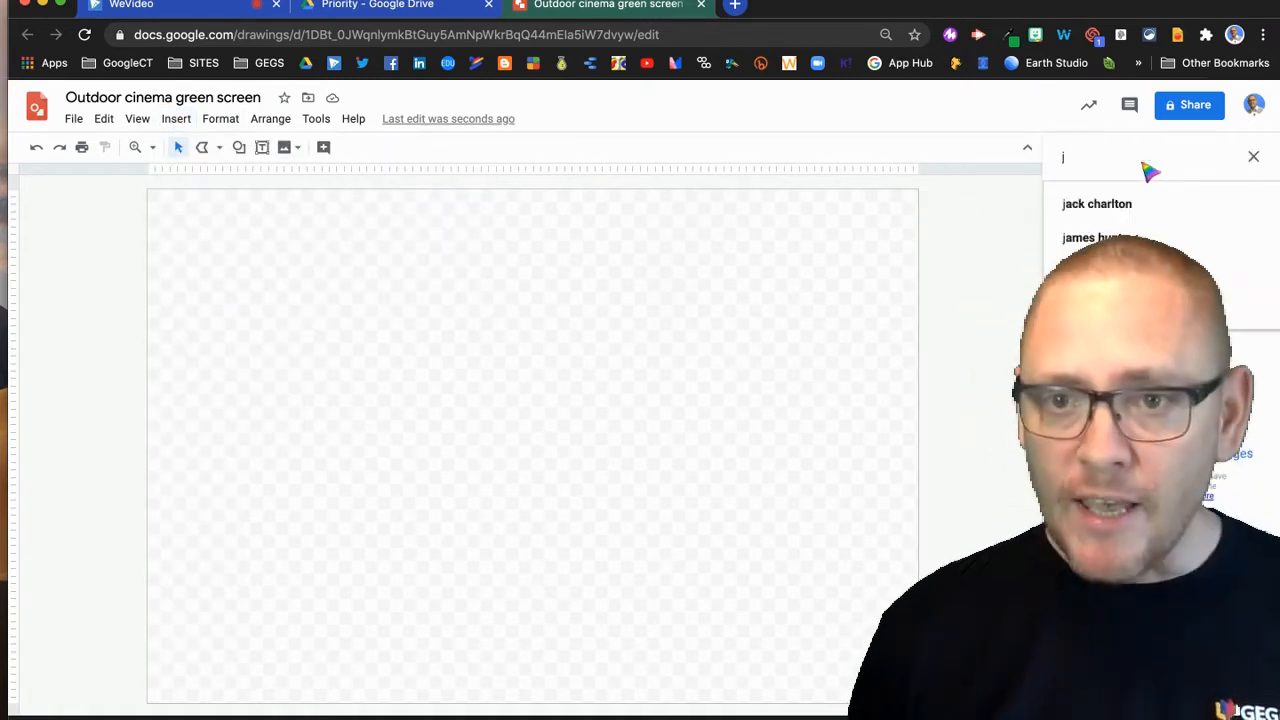
pyautogui.write('jamboard')
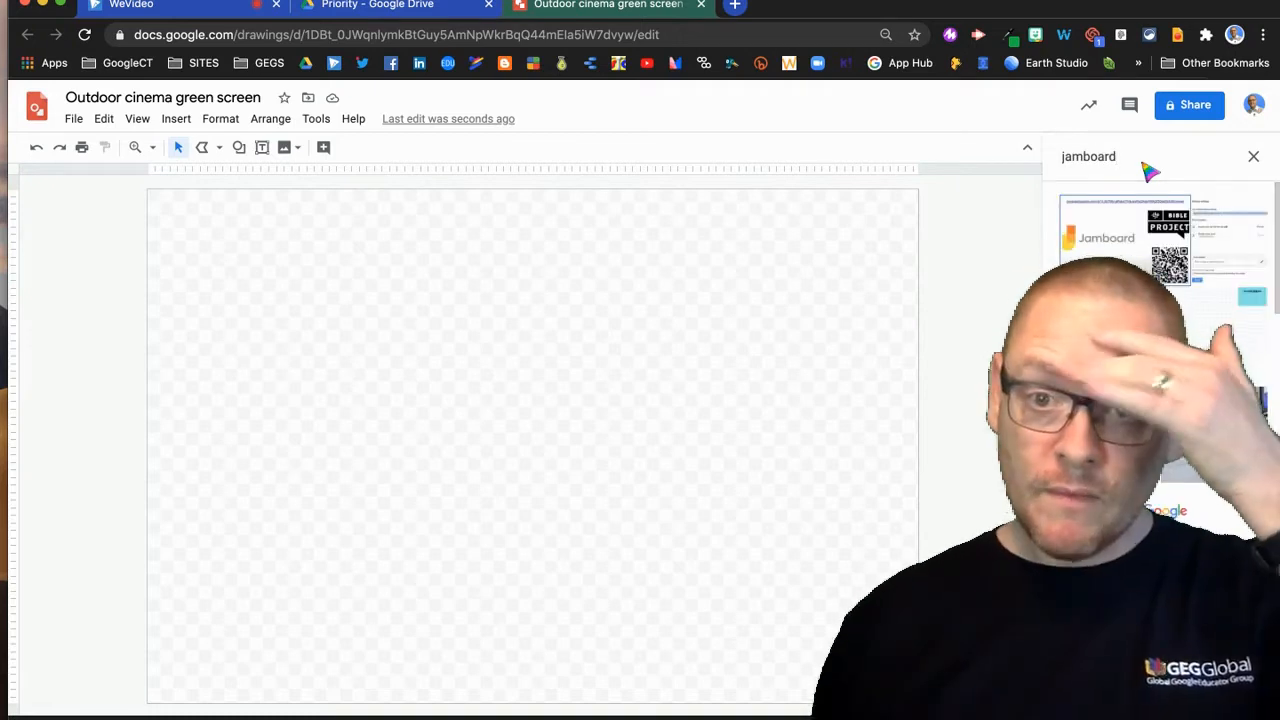
pyautogui.scroll(-10, 1164, 330)
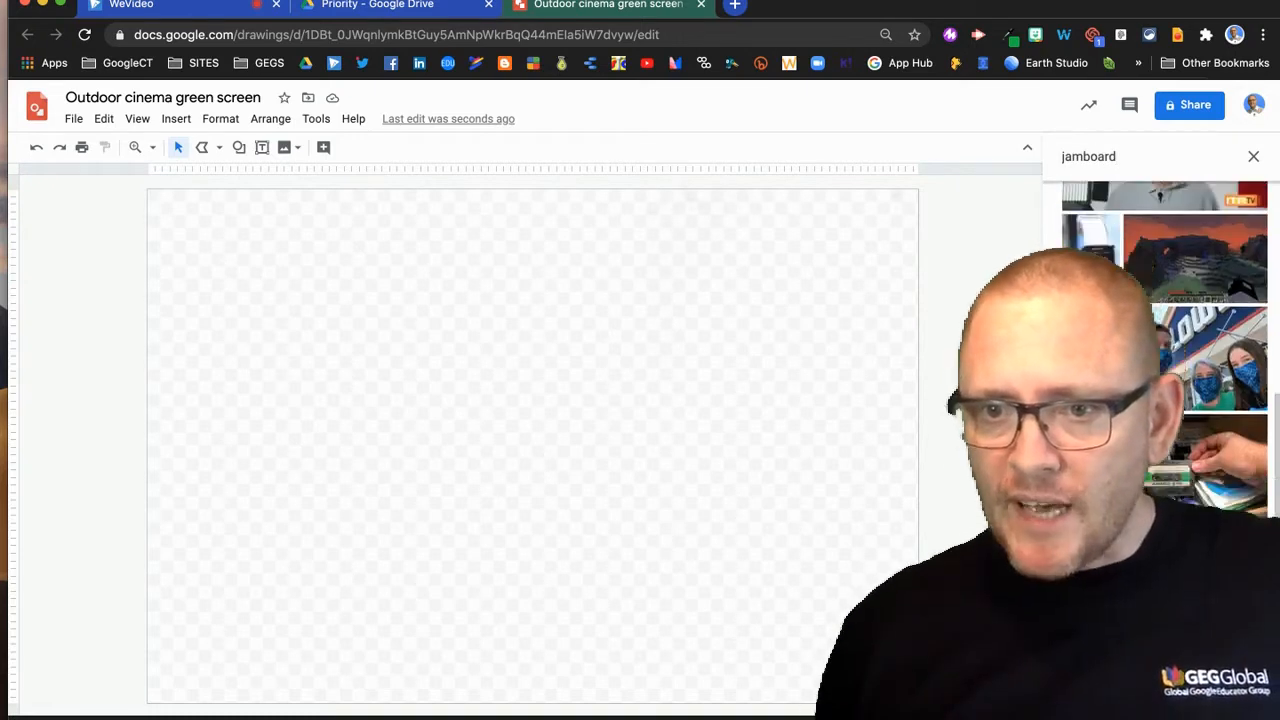
pyautogui.scroll(10, 1164, 330)
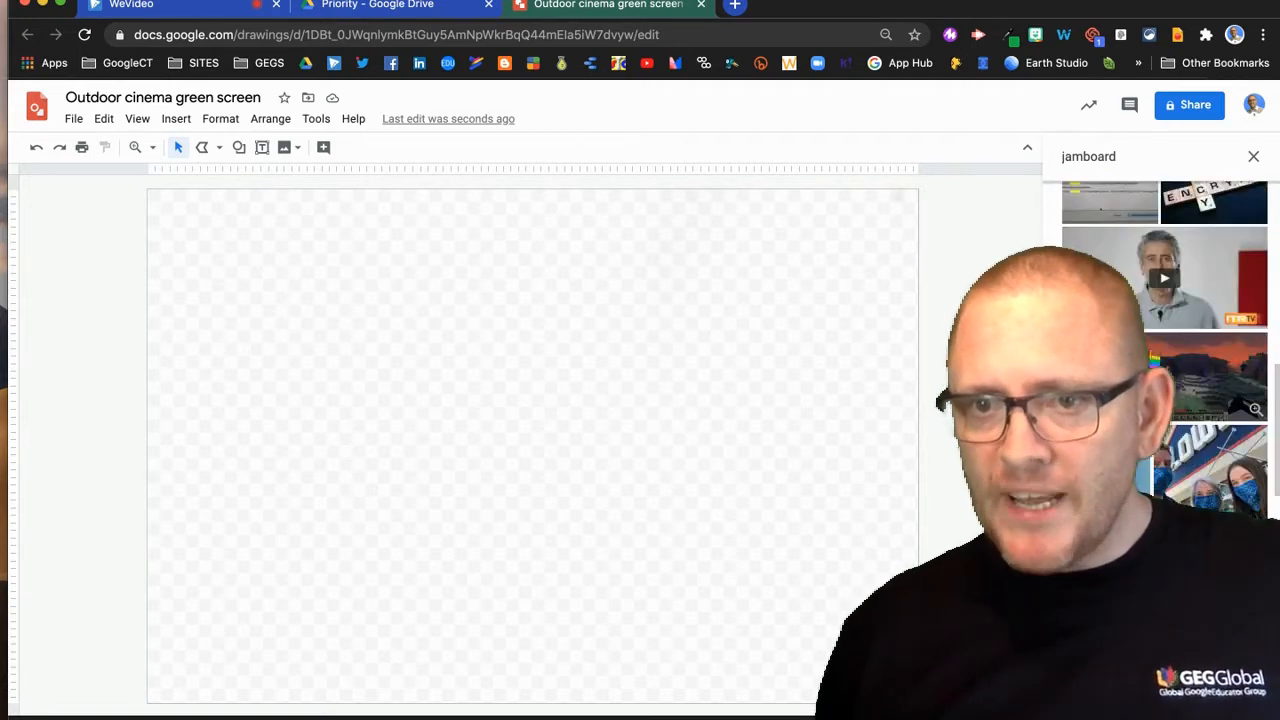
pyautogui.click(1255, 158)
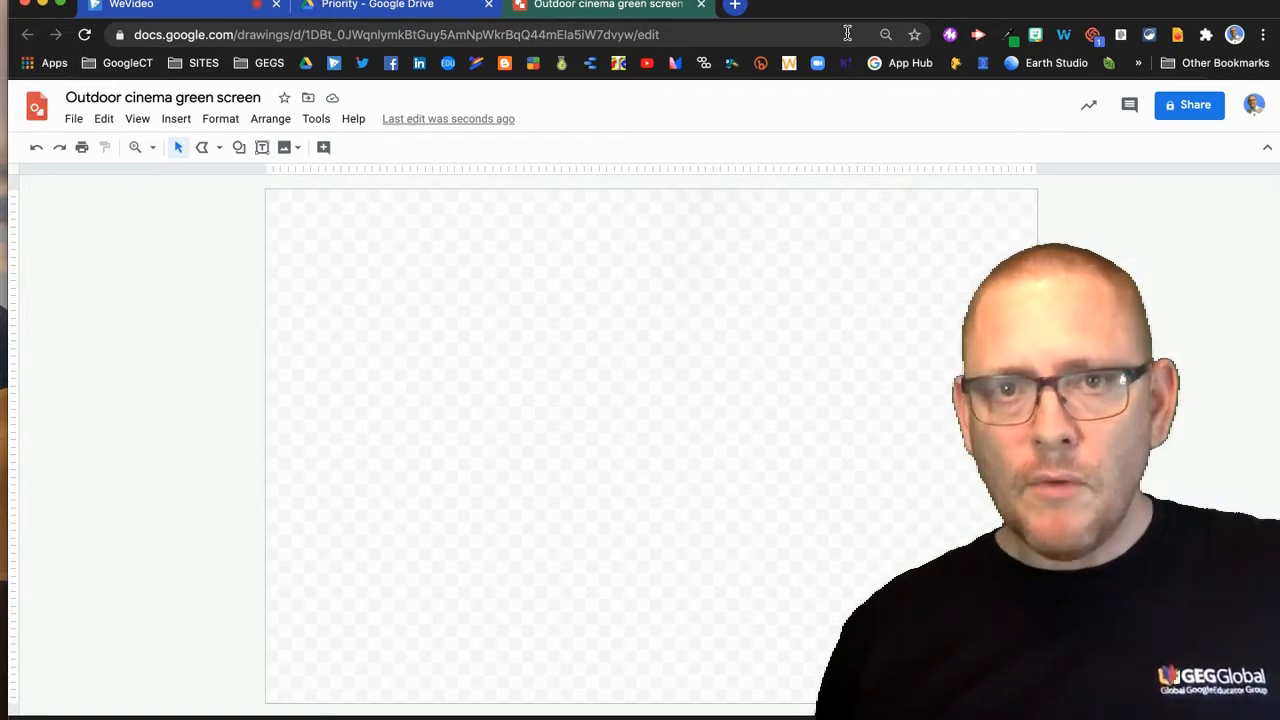
pyautogui.click(737, 7)
pyautogui.write('jamboard')
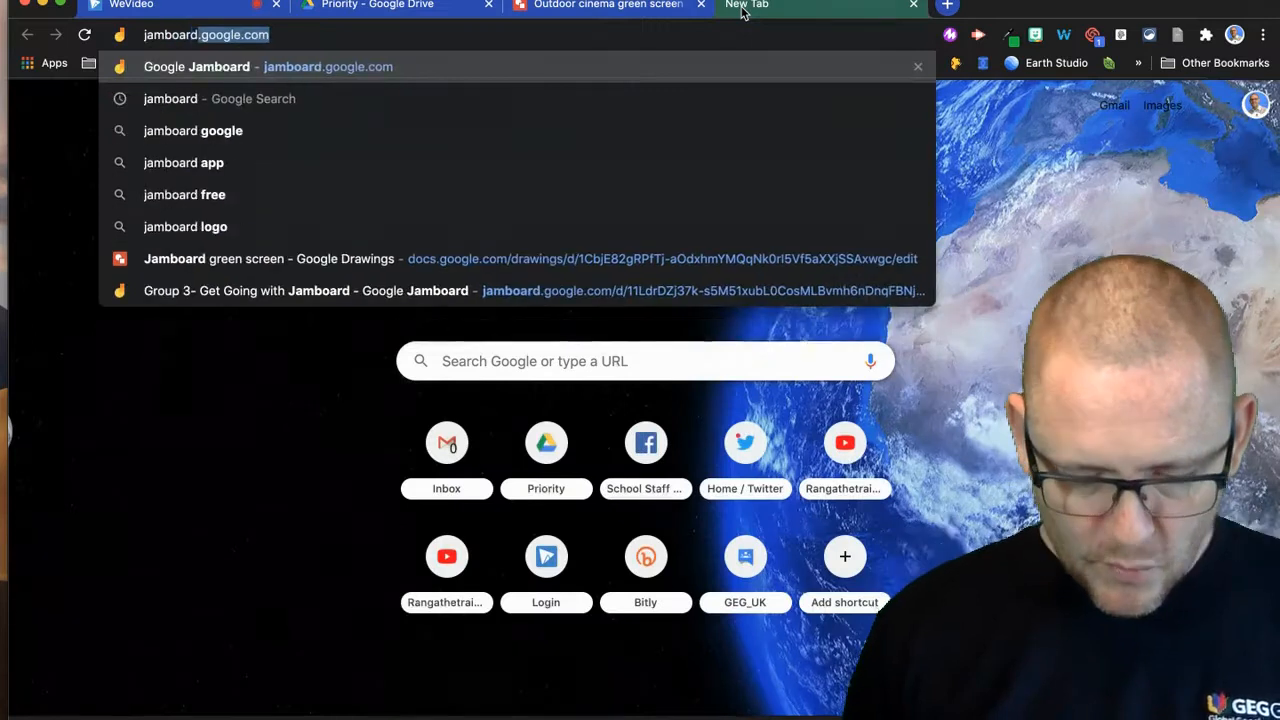
pyautogui.press('Return')
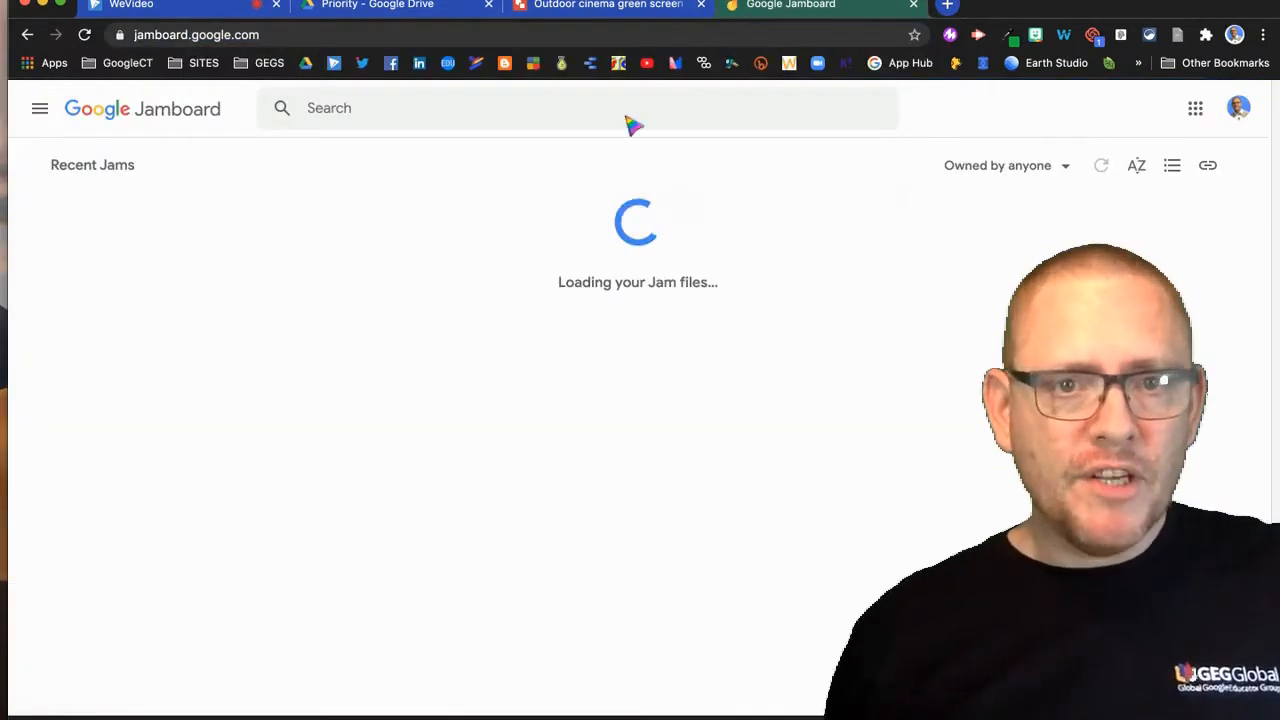
# Run a Google search for "jamboard" in a new browser tab
pyautogui.click(955, 6)
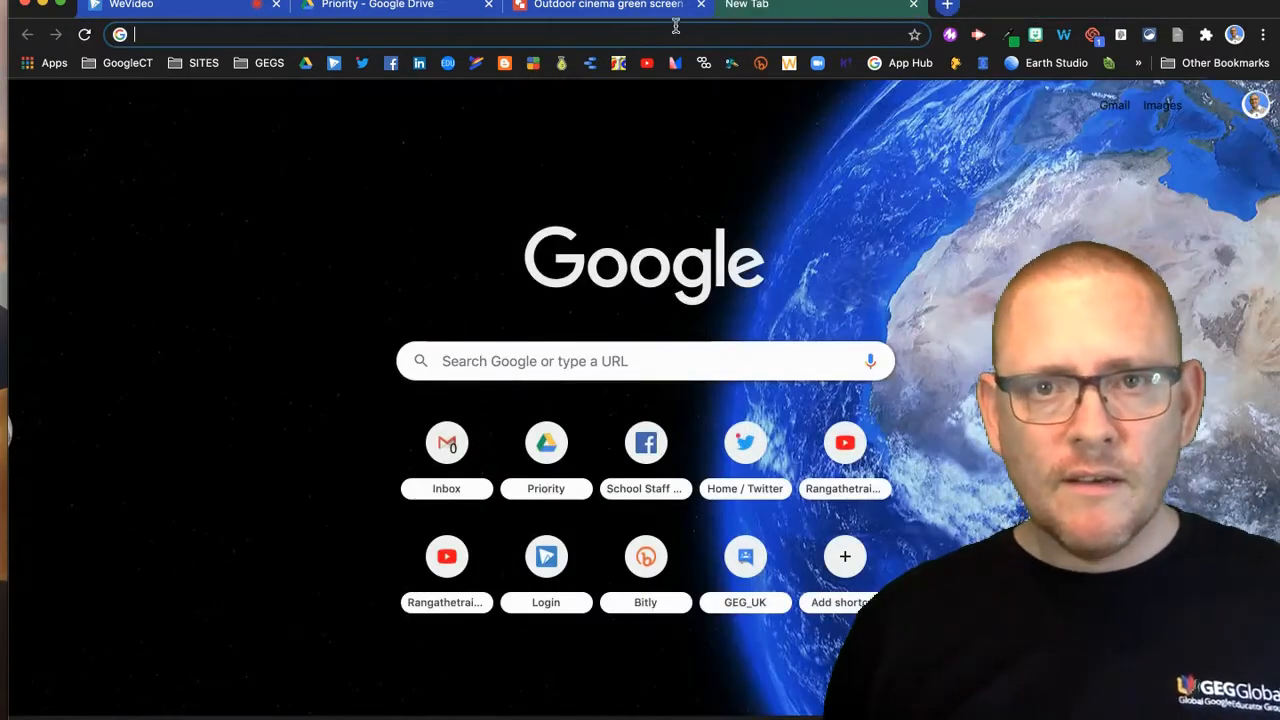
pyautogui.click(673, 34)
pyautogui.write('jamboard')
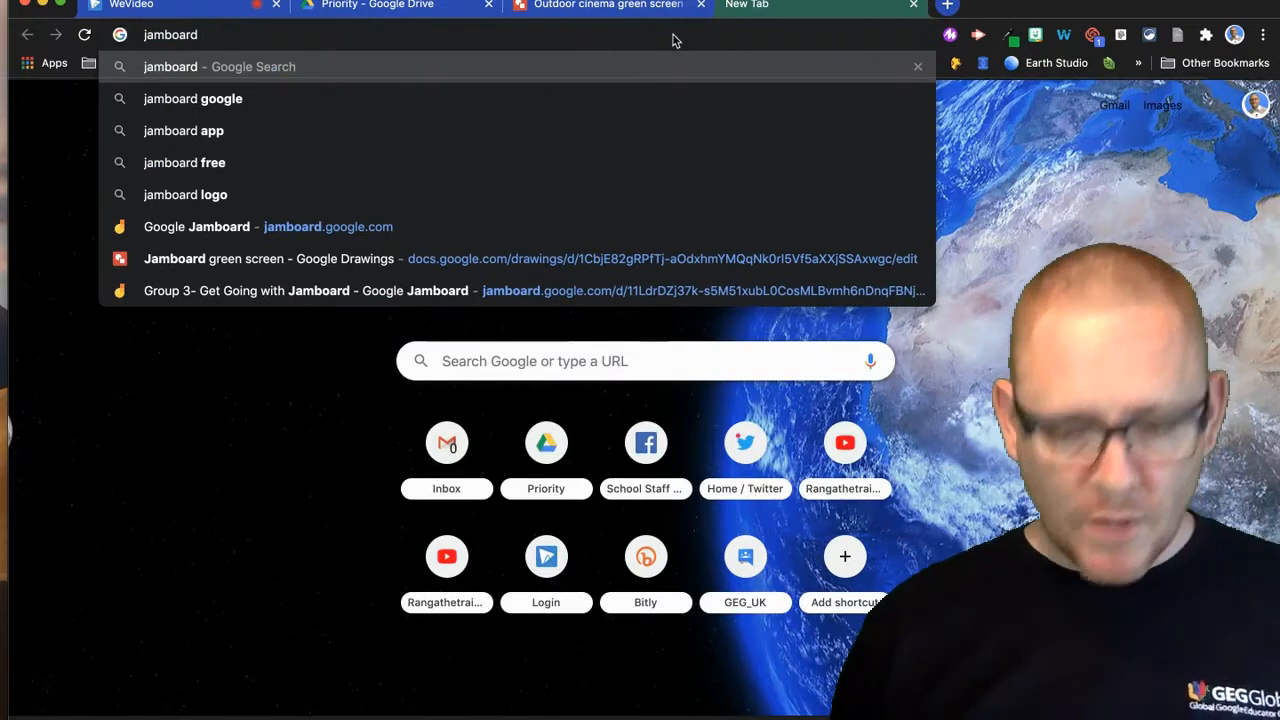
pyautogui.press('Return')
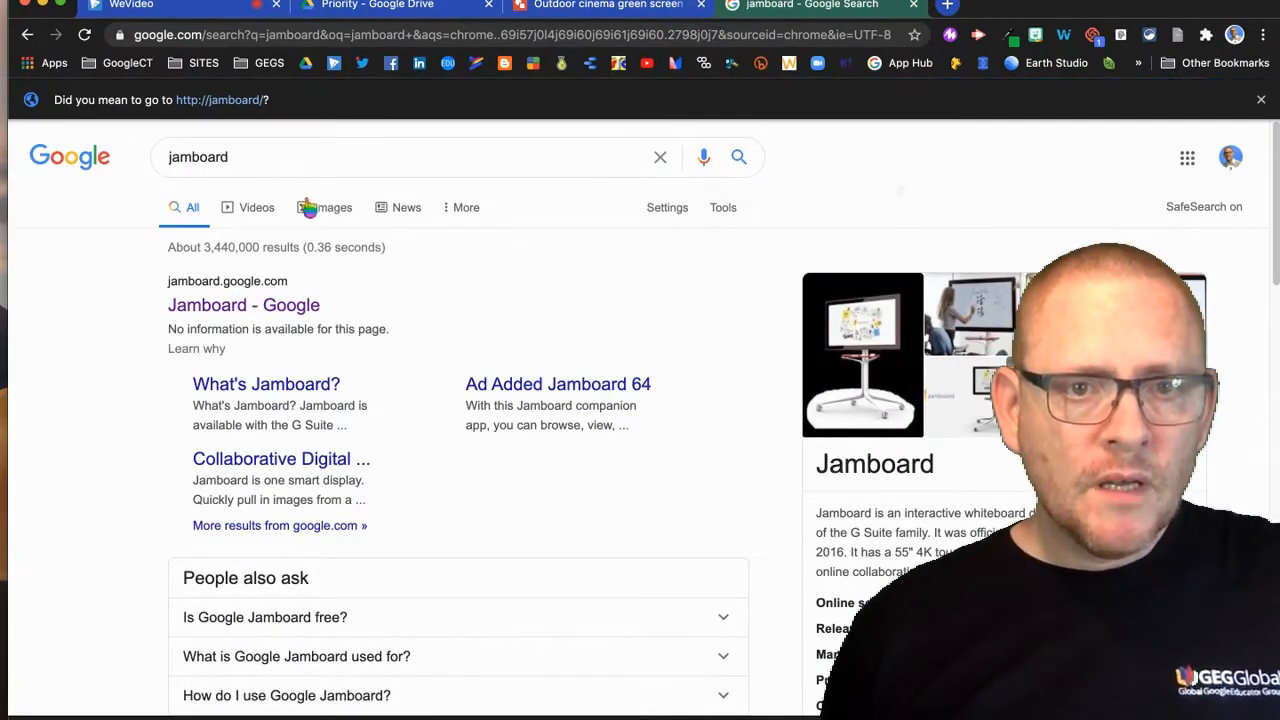
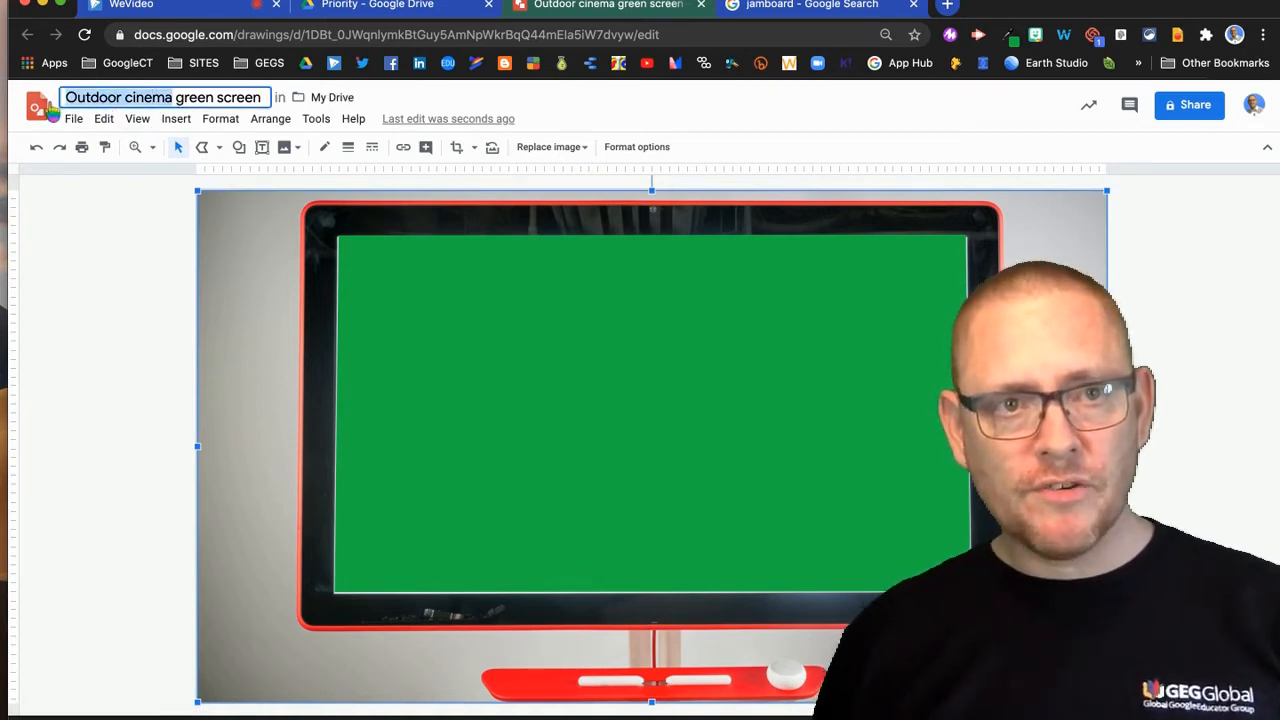
# Rename the drawing to "Jamboard green screen" and download it as a JPEG image
pyautogui.write('Jamboa')
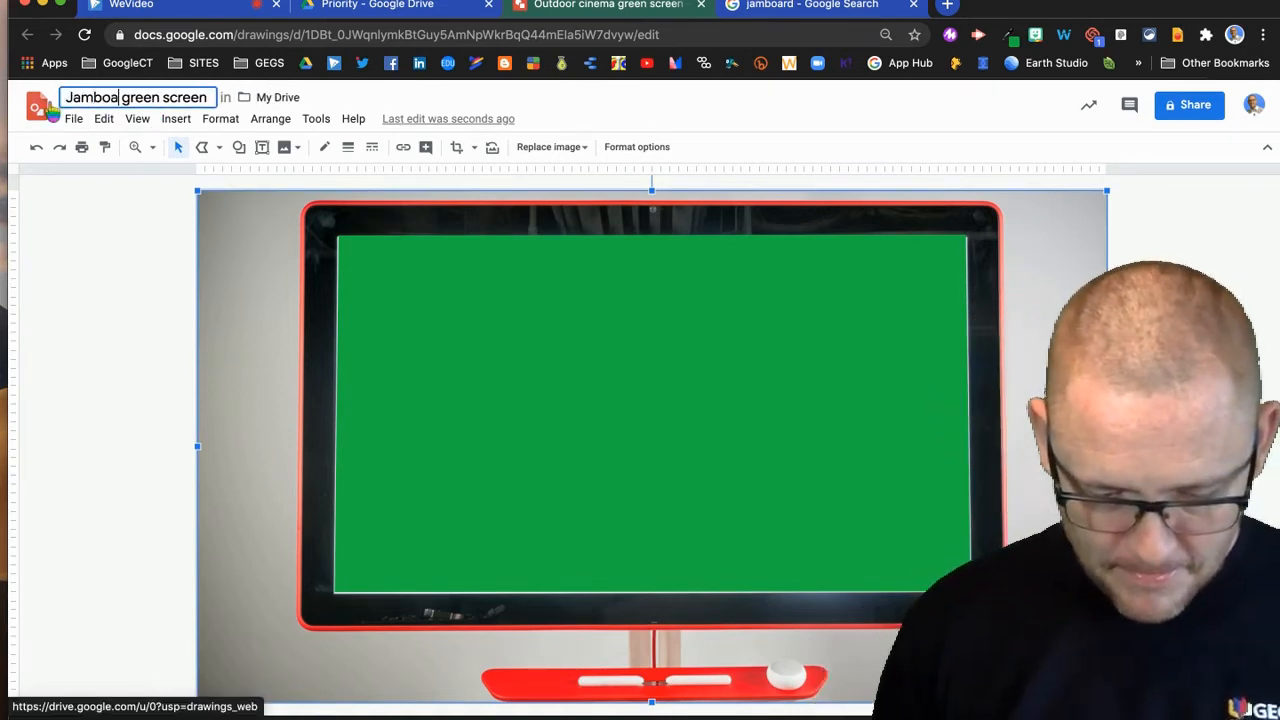
pyautogui.write('rd')
pyautogui.click(71, 343)
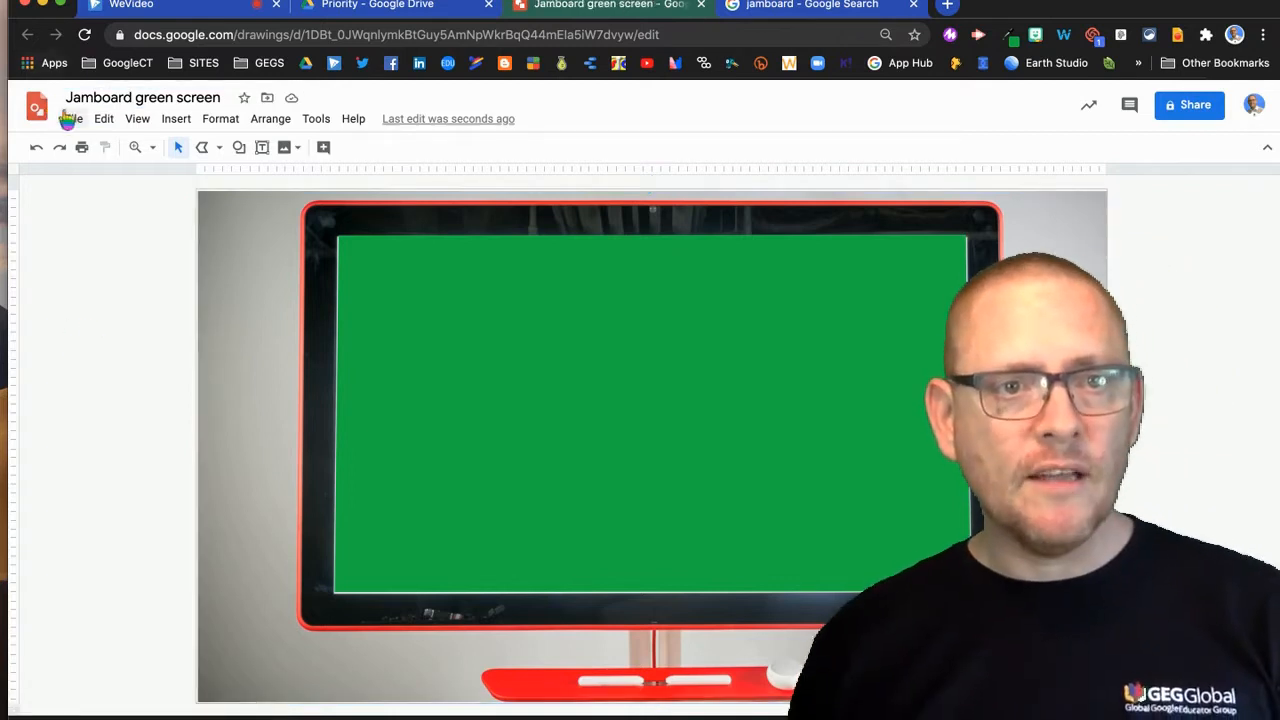
pyautogui.click(73, 118)
pyautogui.moveTo(133, 288)
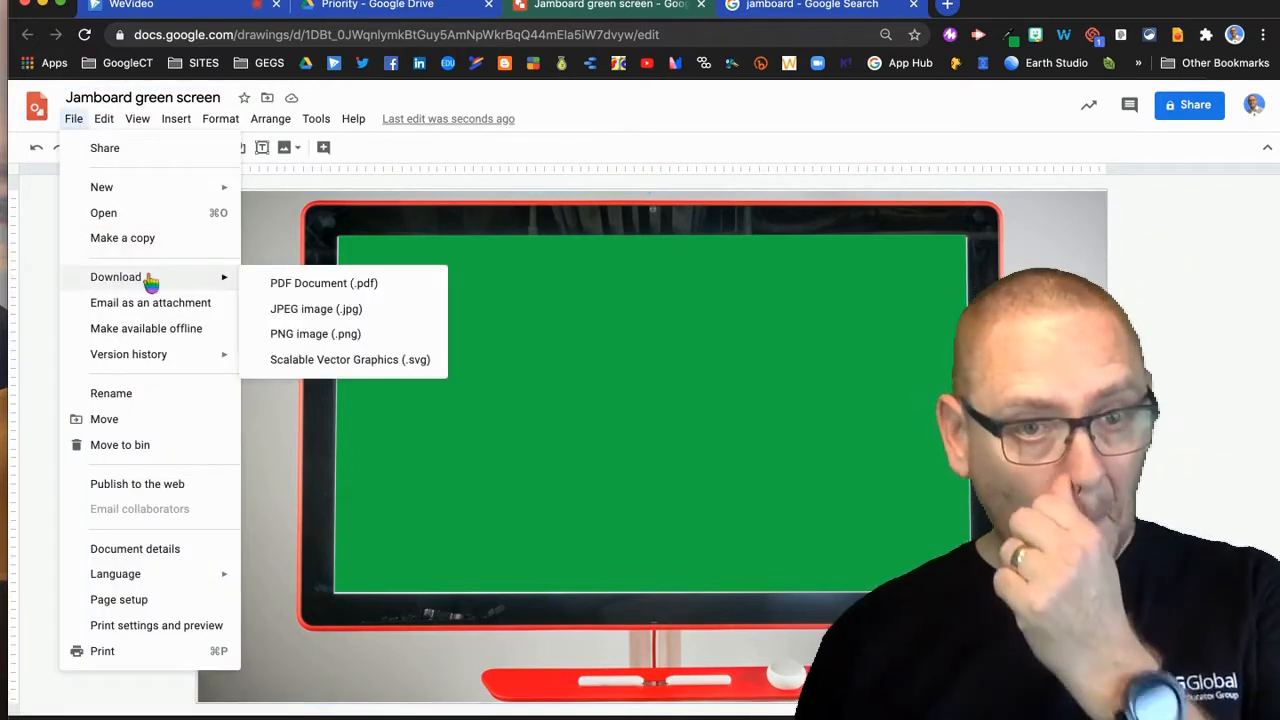
pyautogui.click(314, 310)
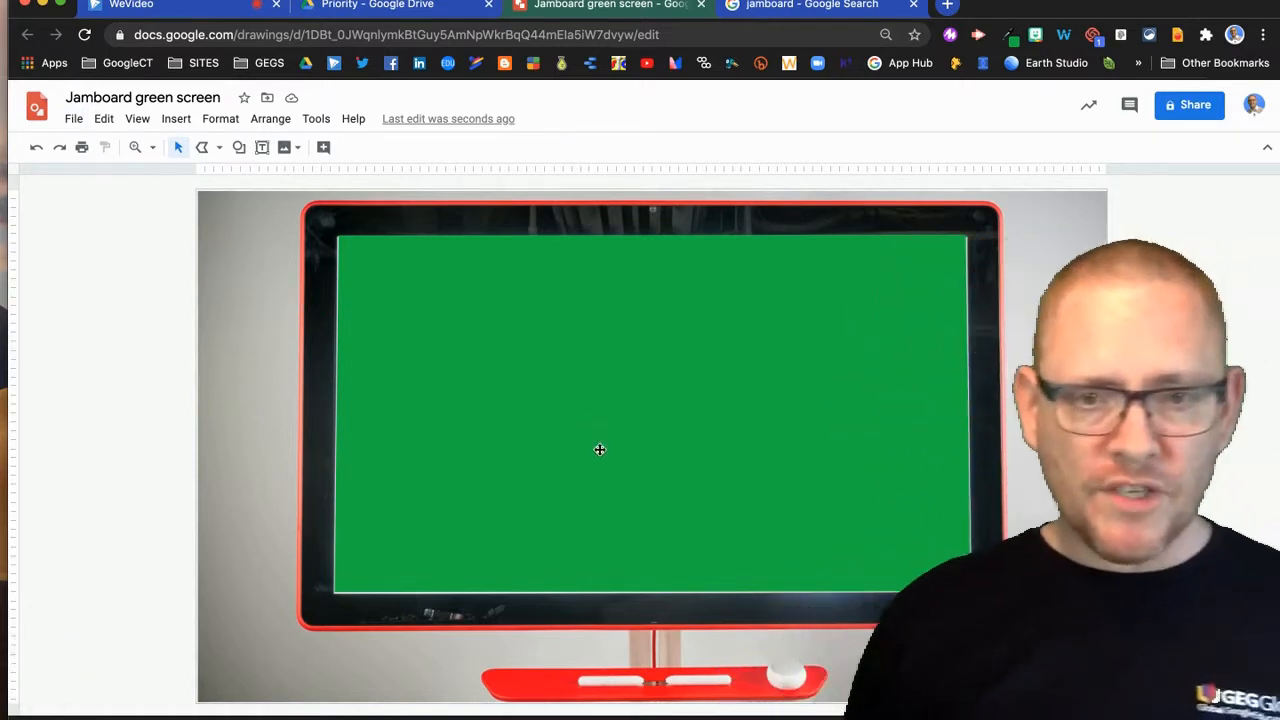
# Delete the Jamboard picture and its green shape to empty the canvas
pyautogui.click(1040, 500)
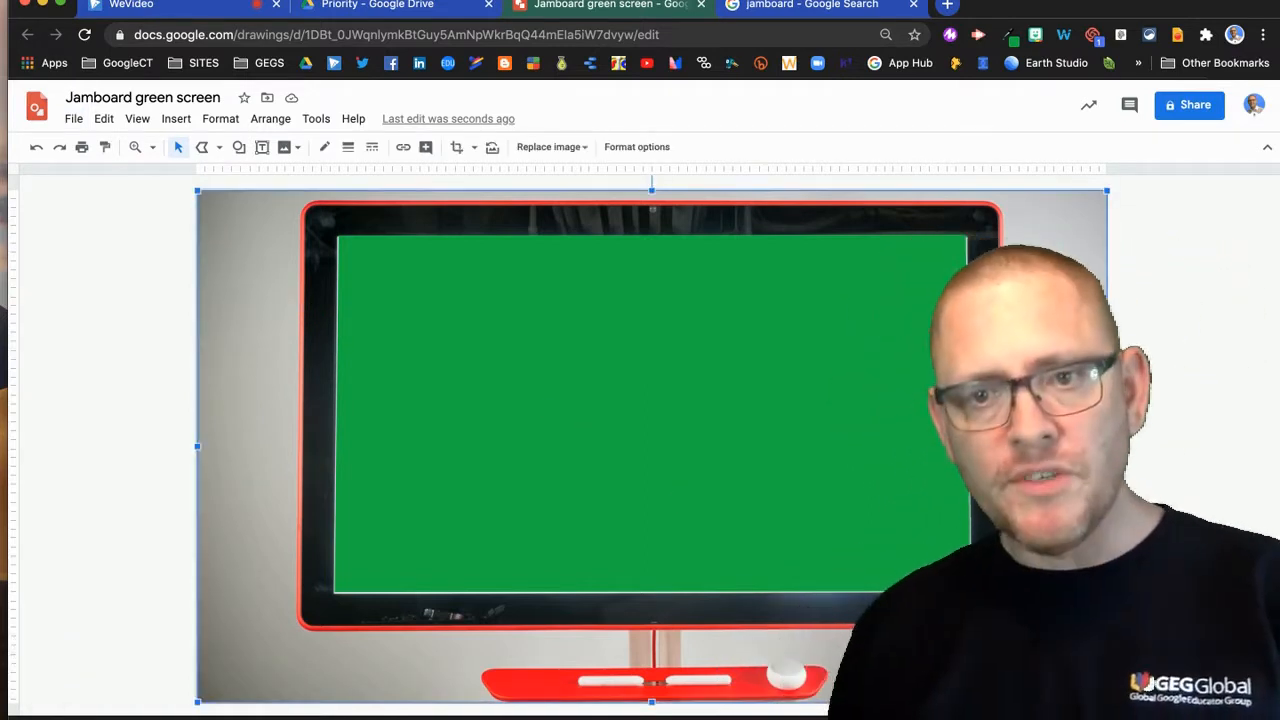
pyautogui.press('Delete')
pyautogui.click(901, 365)
pyautogui.press('Delete')
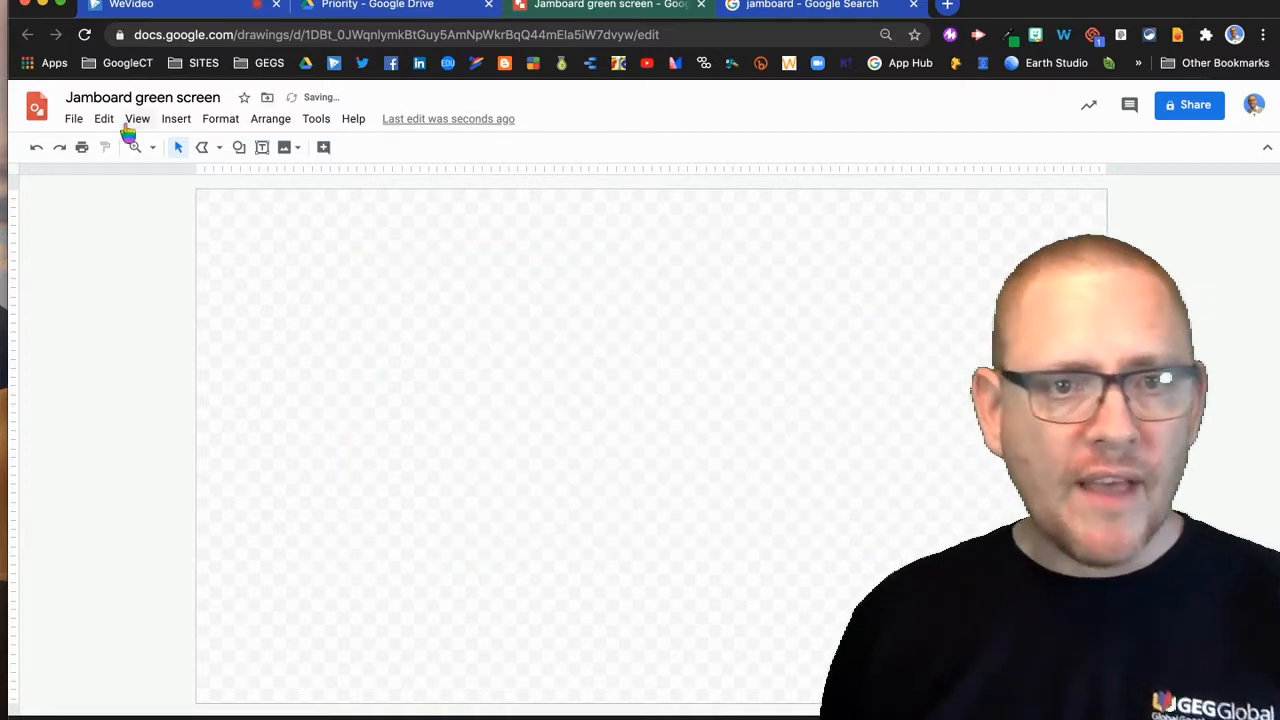
# Insert the picture "spaceship screen.jpg" from the computer's Desktop folder into the drawing
pyautogui.click(176, 119)
pyautogui.moveTo(214, 150)
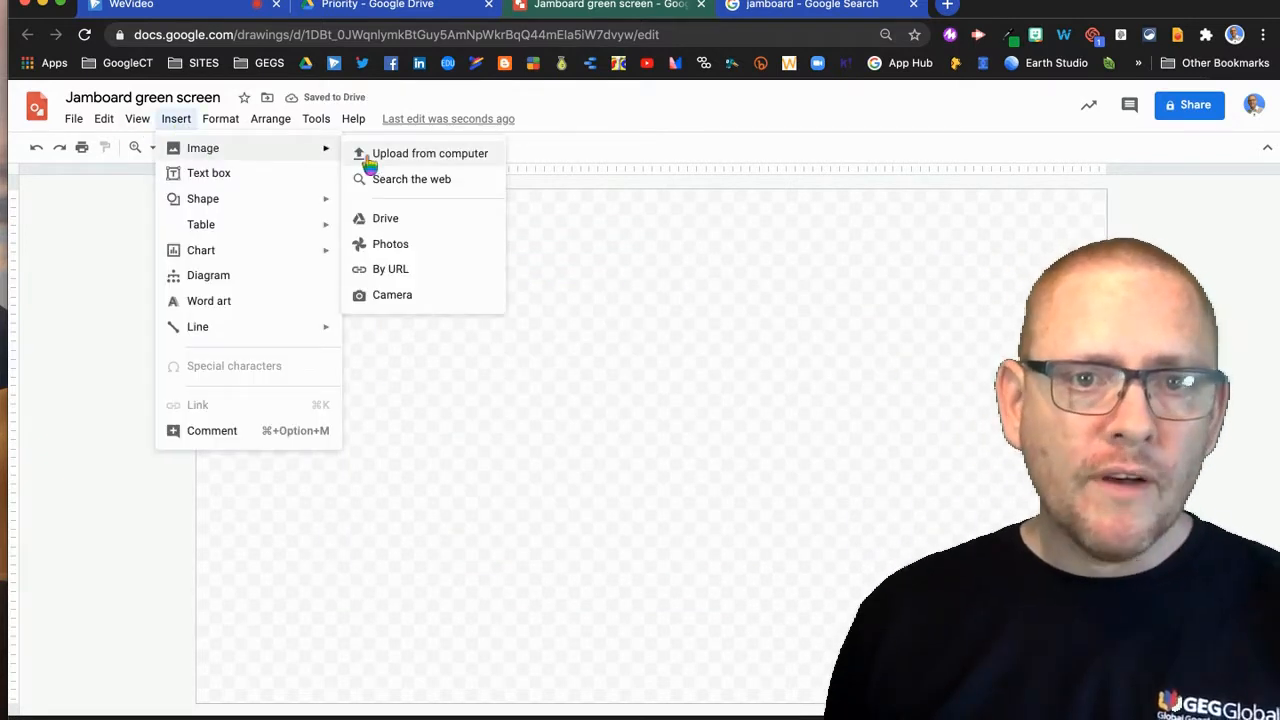
pyautogui.click(407, 155)
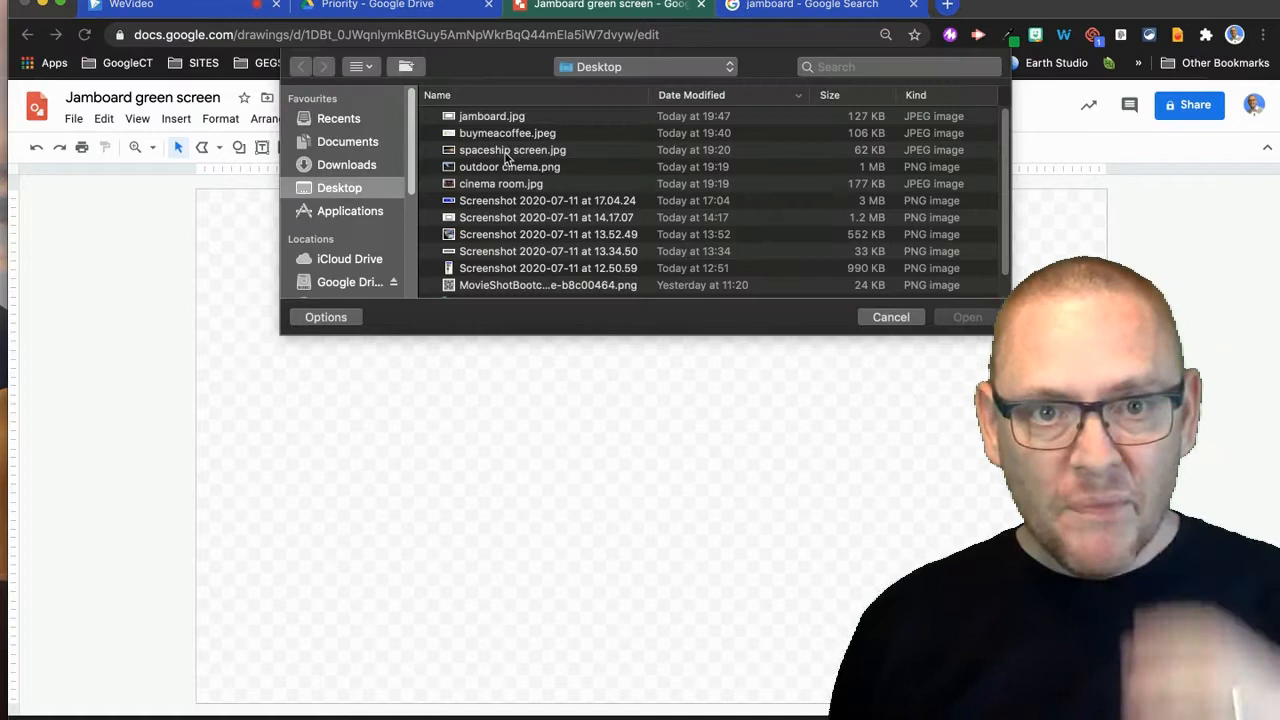
pyautogui.doubleClick(502, 155)
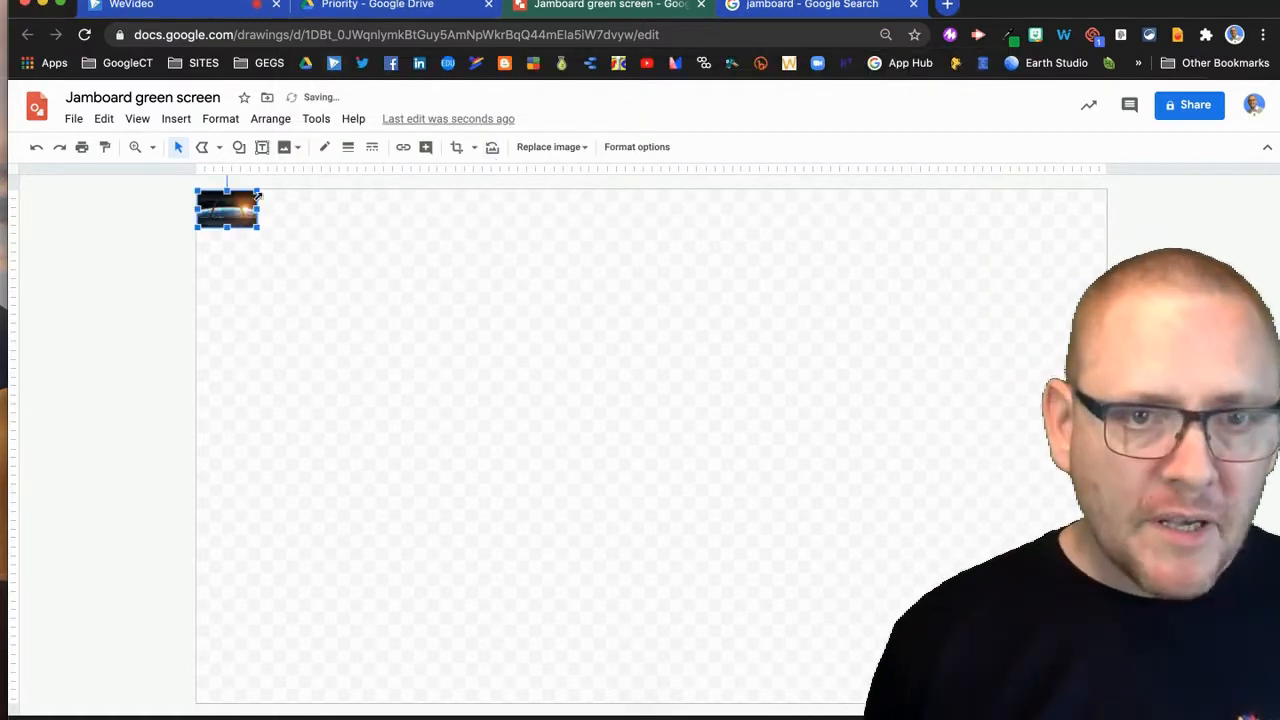
# Enlarge the spaceship picture to the full canvas height and narrow the canvas to the picture's width
pyautogui.moveTo(401, 291); pyautogui.dragTo(1037, 703)
pyautogui.click(1130, 630)
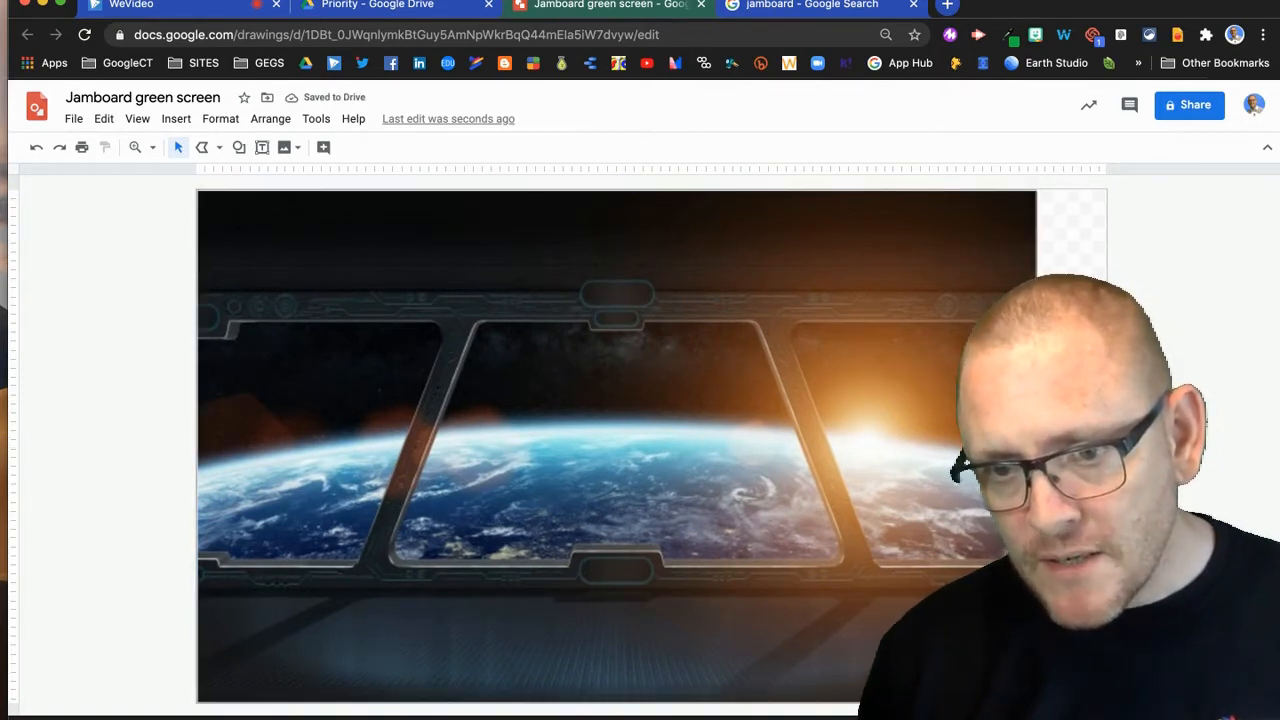
pyautogui.moveTo(1107, 703); pyautogui.dragTo(1037, 703)
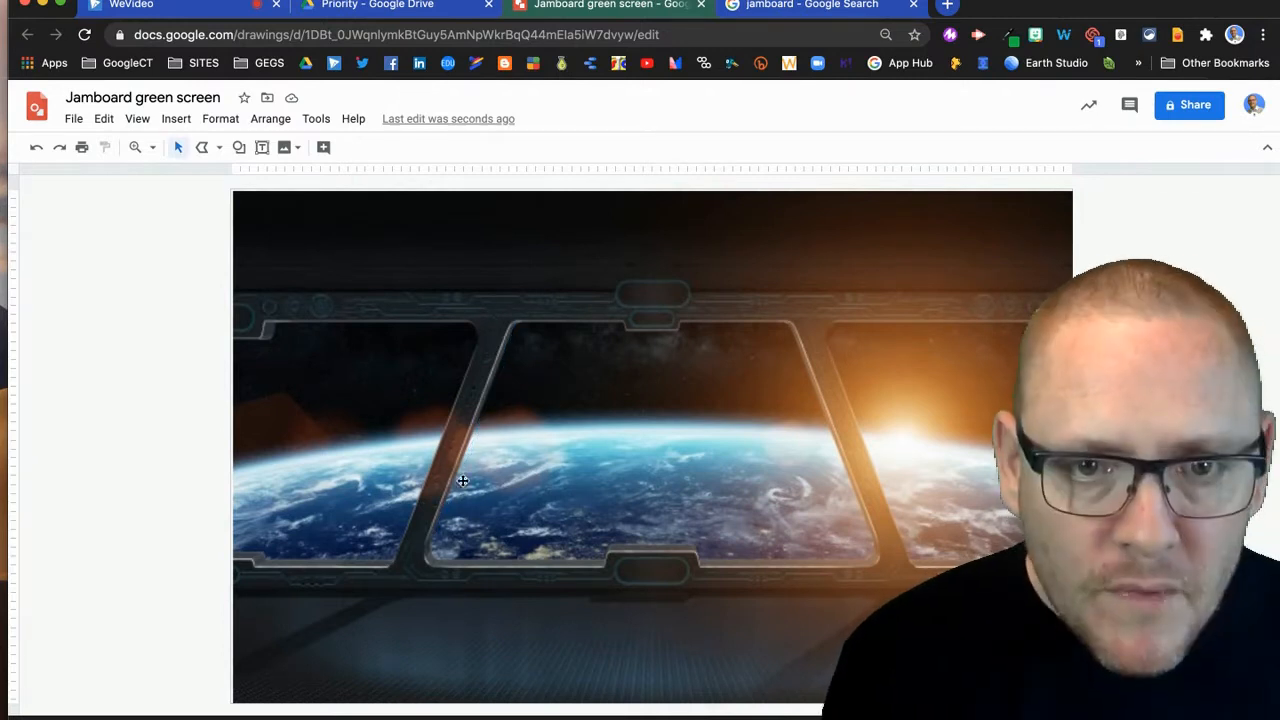
# Trace the spaceship's central window with a closed polyline, following the notches in its upper and lower edges
pyautogui.click(511, 321)
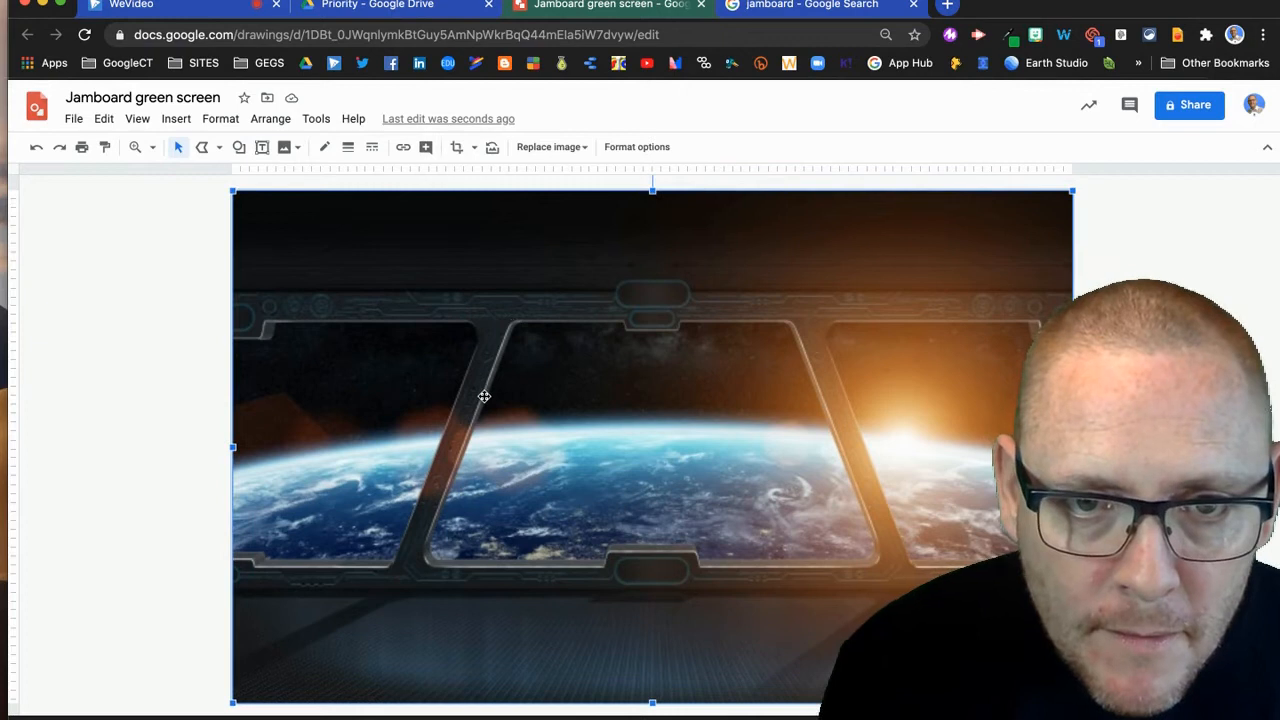
pyautogui.click(205, 148)
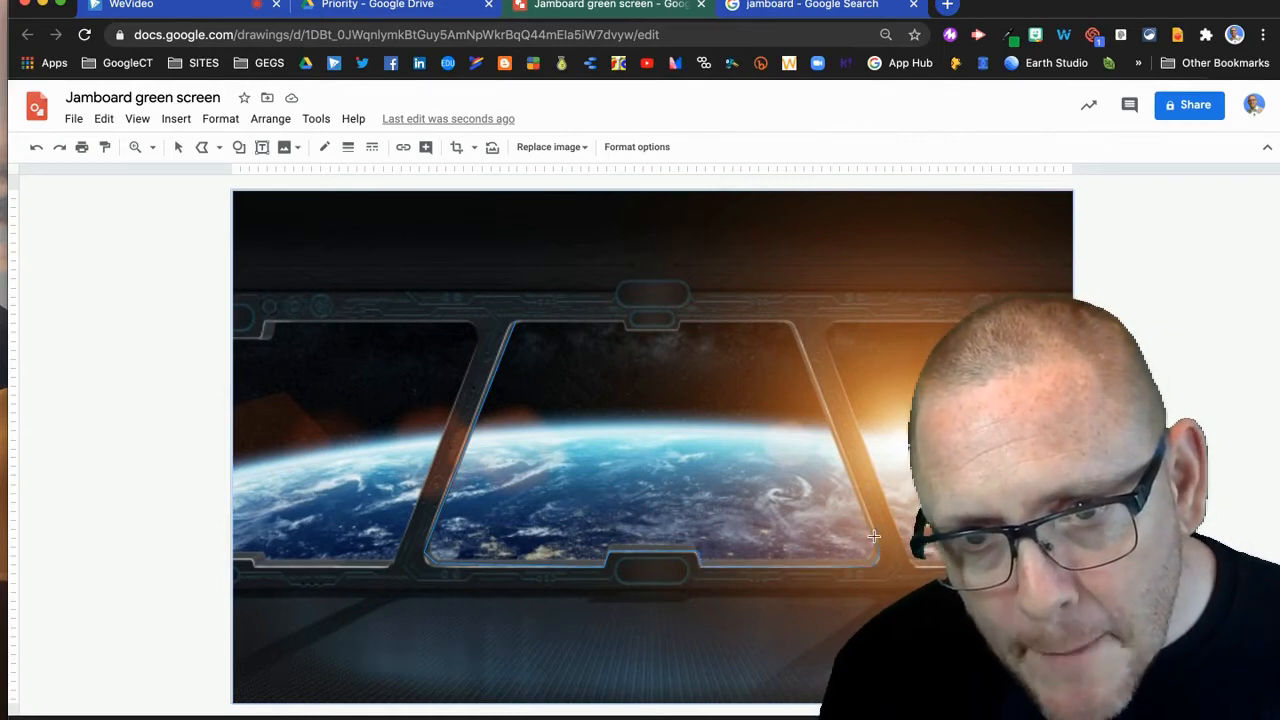
pyautogui.click(789, 320)
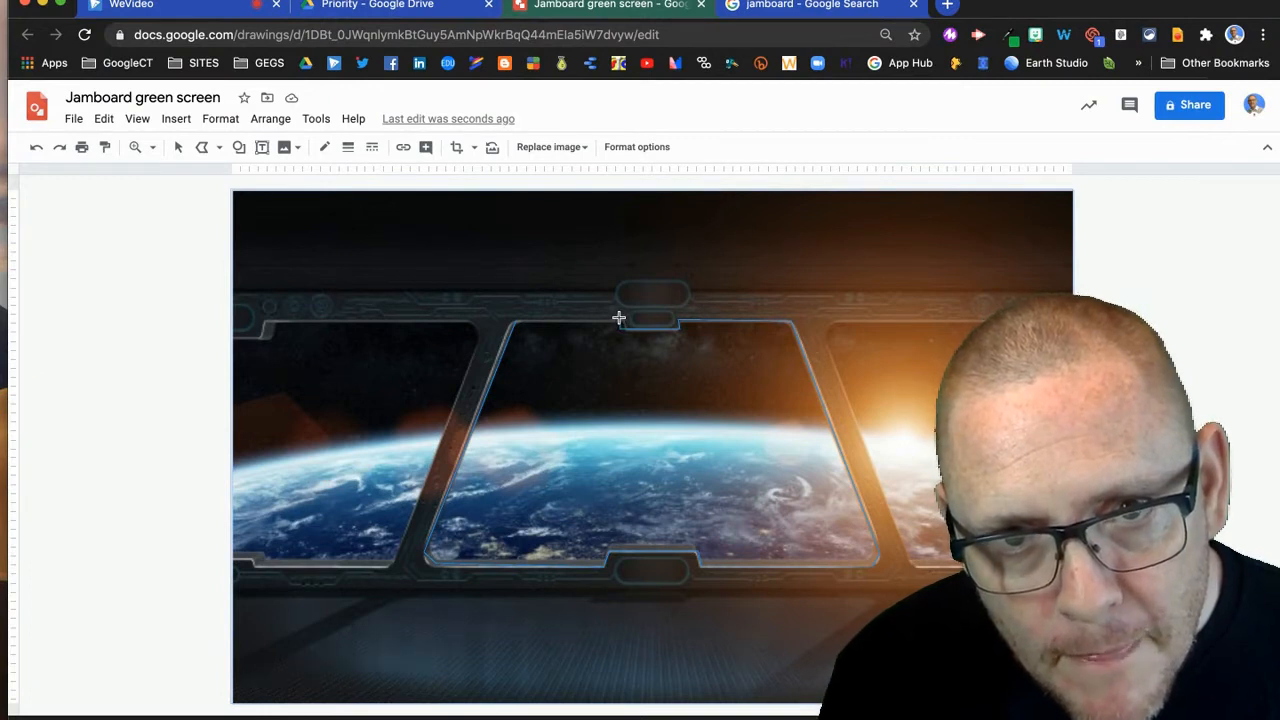
pyautogui.click(514, 320)
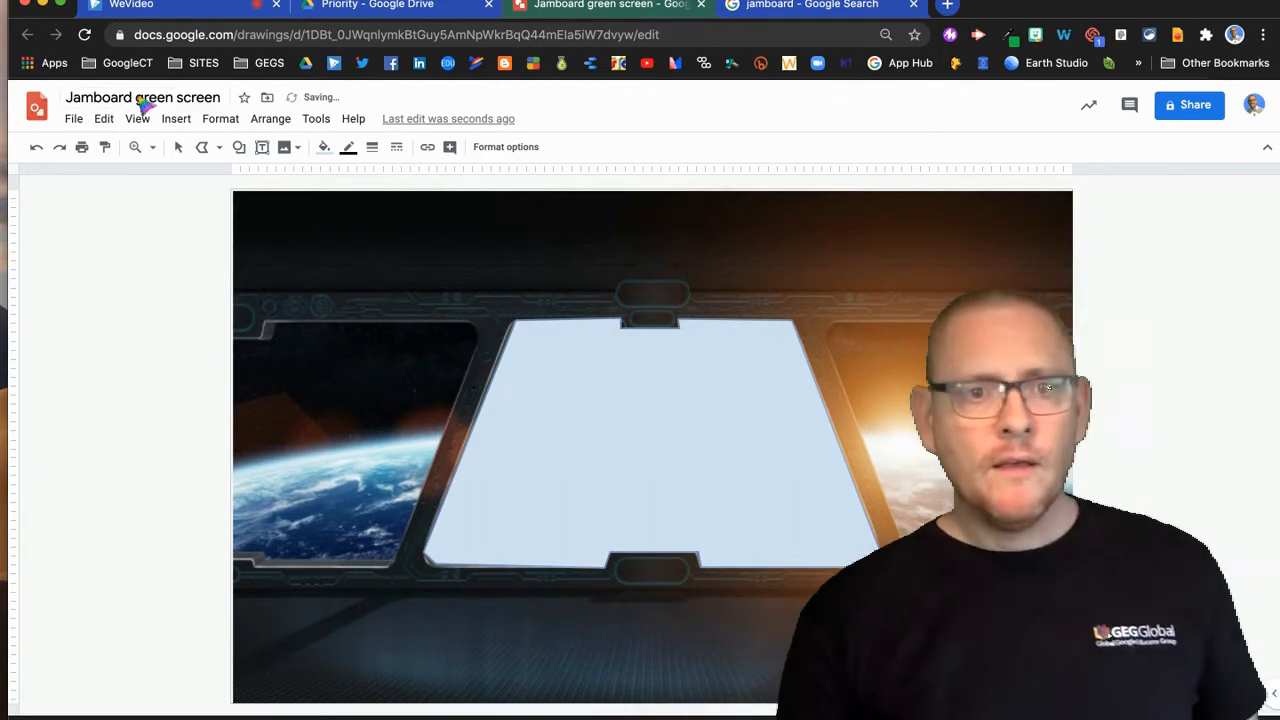
# Set both the fill and the border of the window shape to the custom chroma key green
pyautogui.click(324, 147)
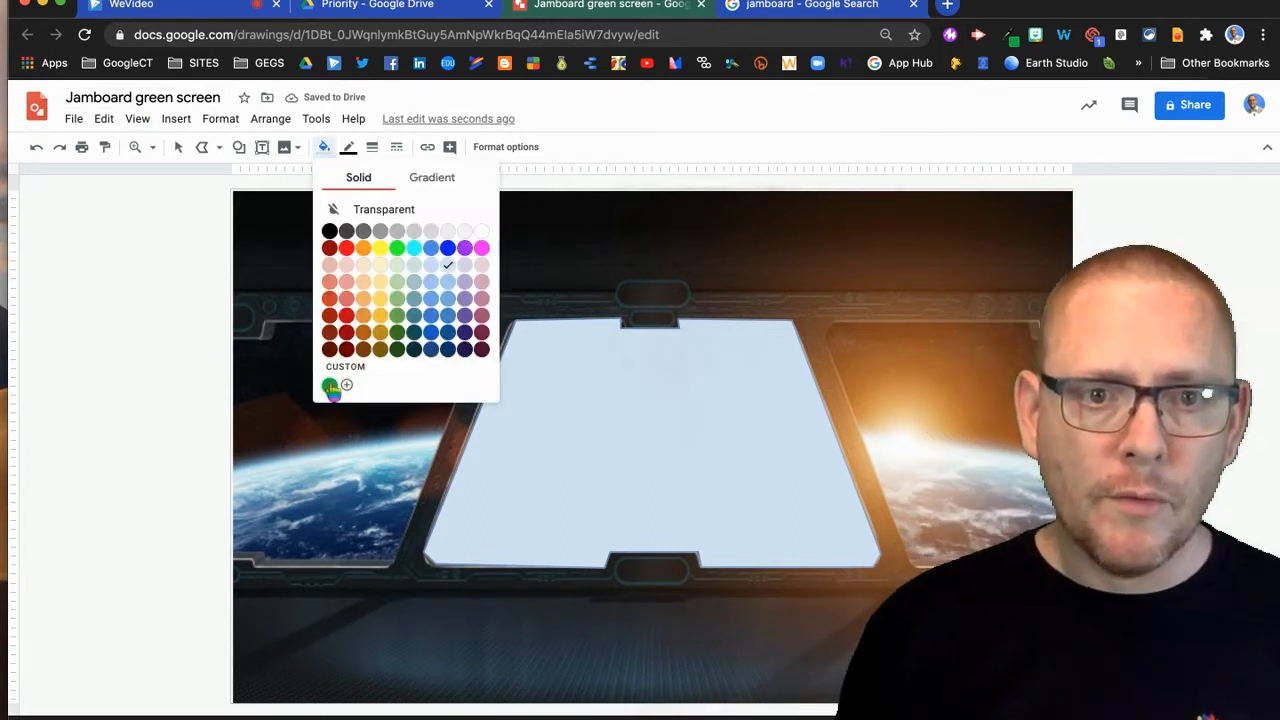
pyautogui.click(331, 387)
pyautogui.click(347, 148)
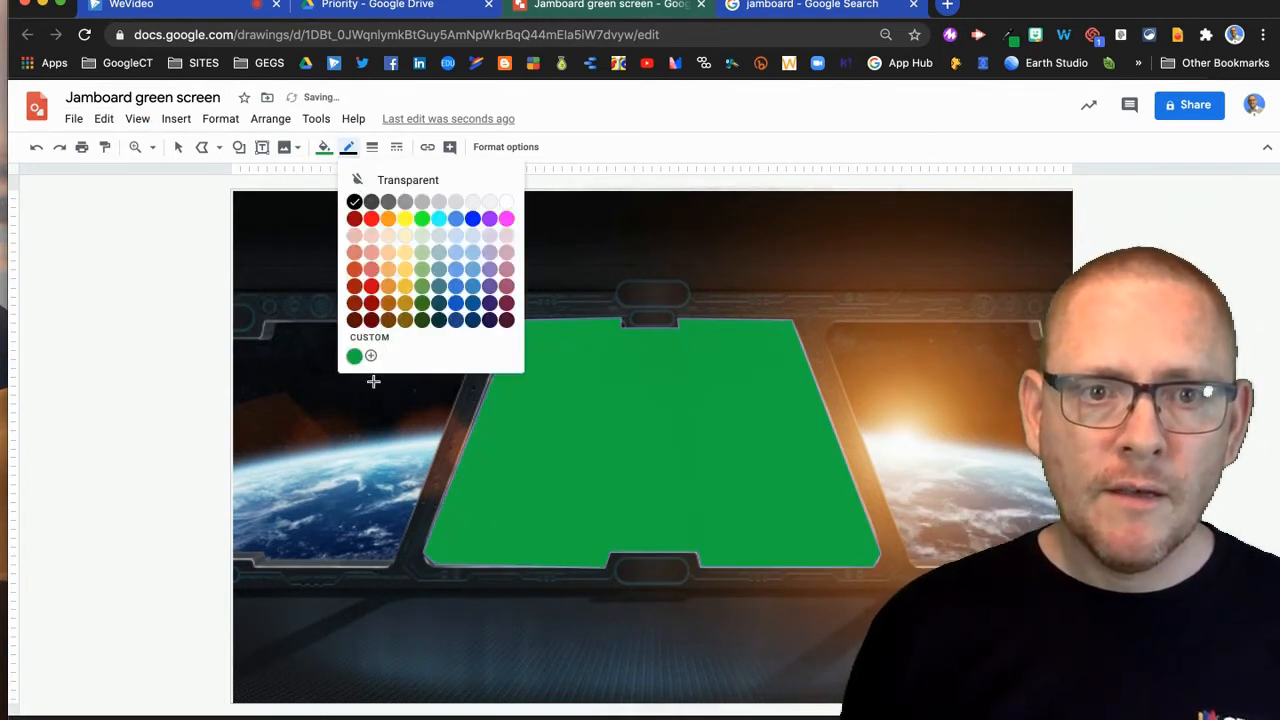
pyautogui.click(355, 357)
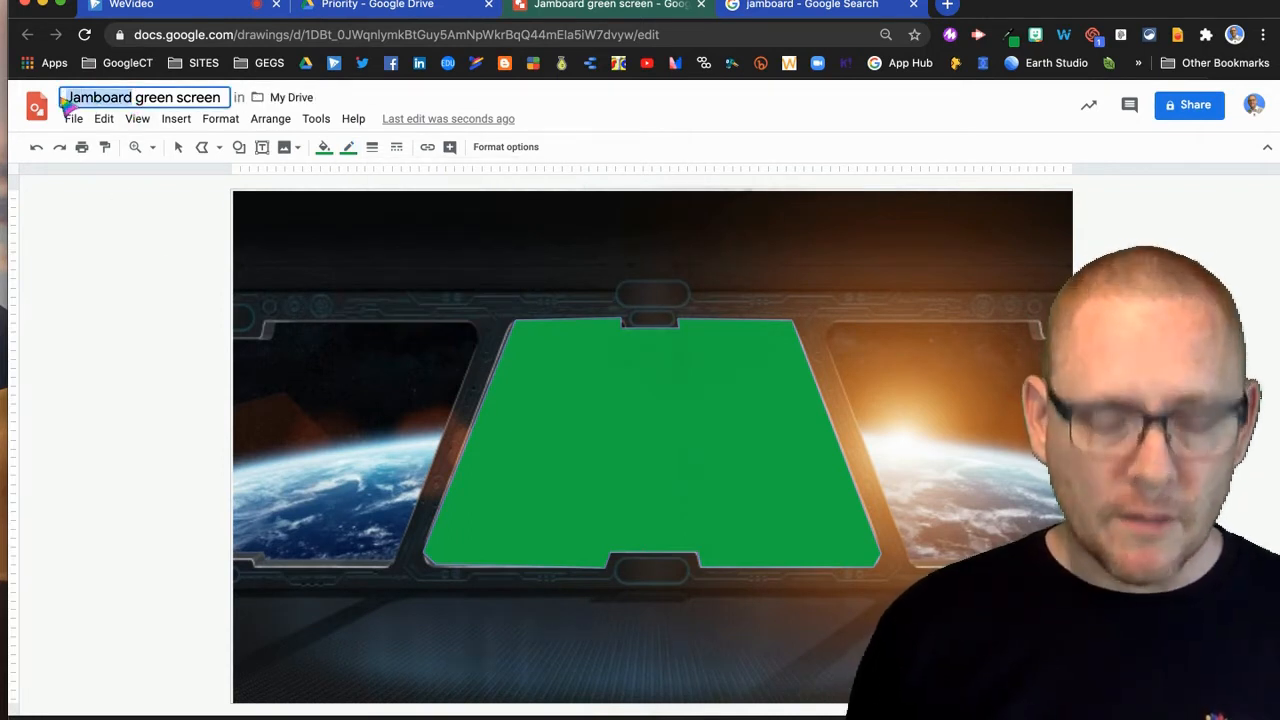
# Rename the drawing to "Spaceship green screen" and download it as a JPEG image
pyautogui.write('Spaceship')
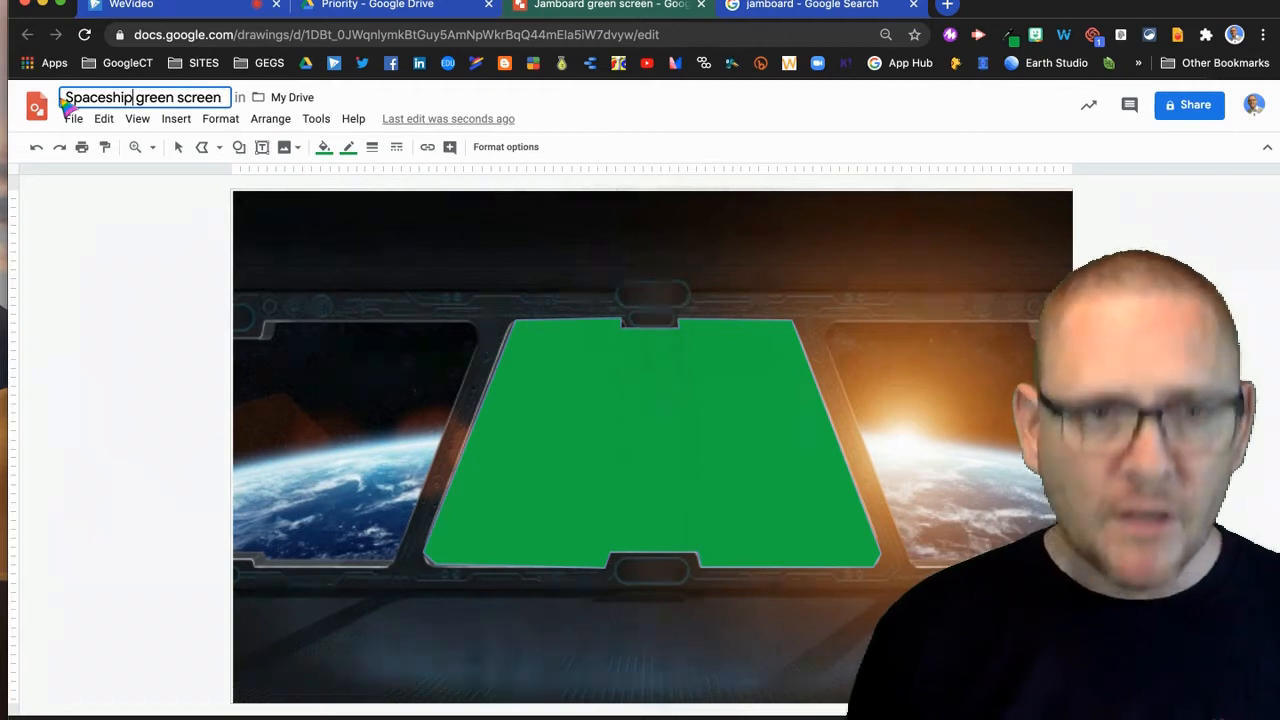
pyautogui.click(70, 119)
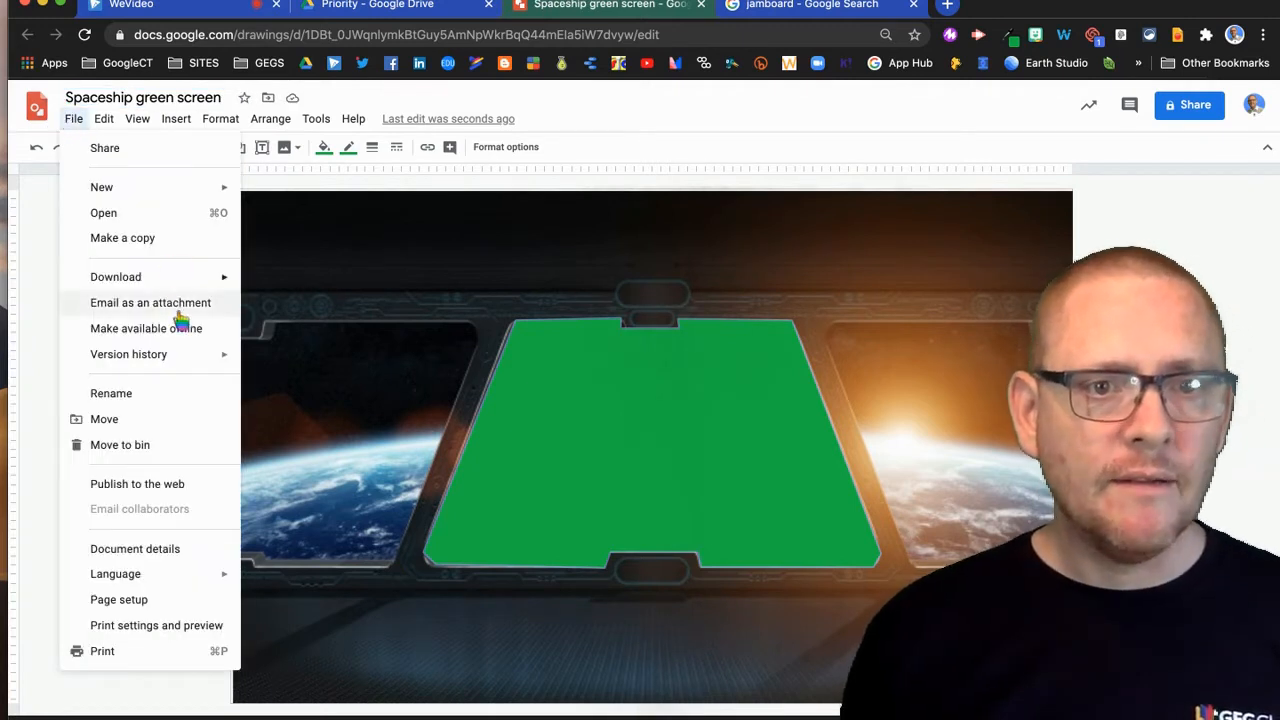
pyautogui.moveTo(166, 280)
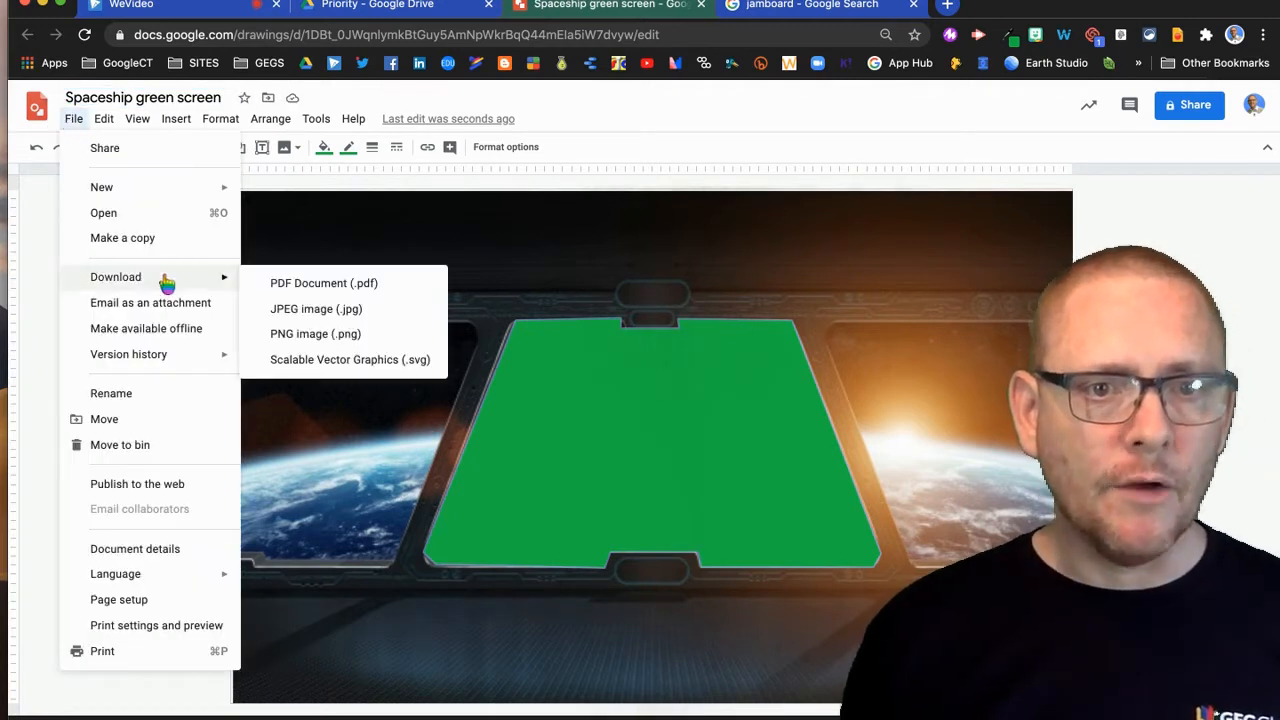
pyautogui.click(294, 309)
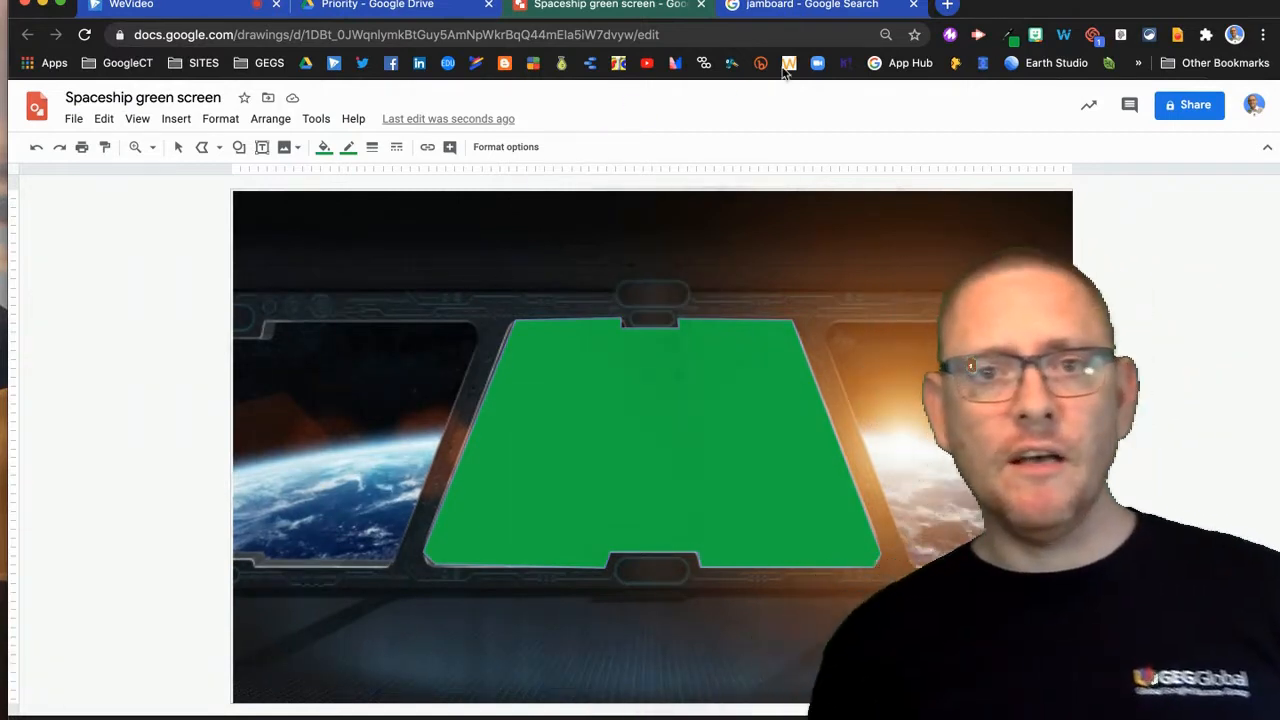
# Close the jamboard search page, switch to WeVideo and open its media library
pyautogui.click(915, 5)
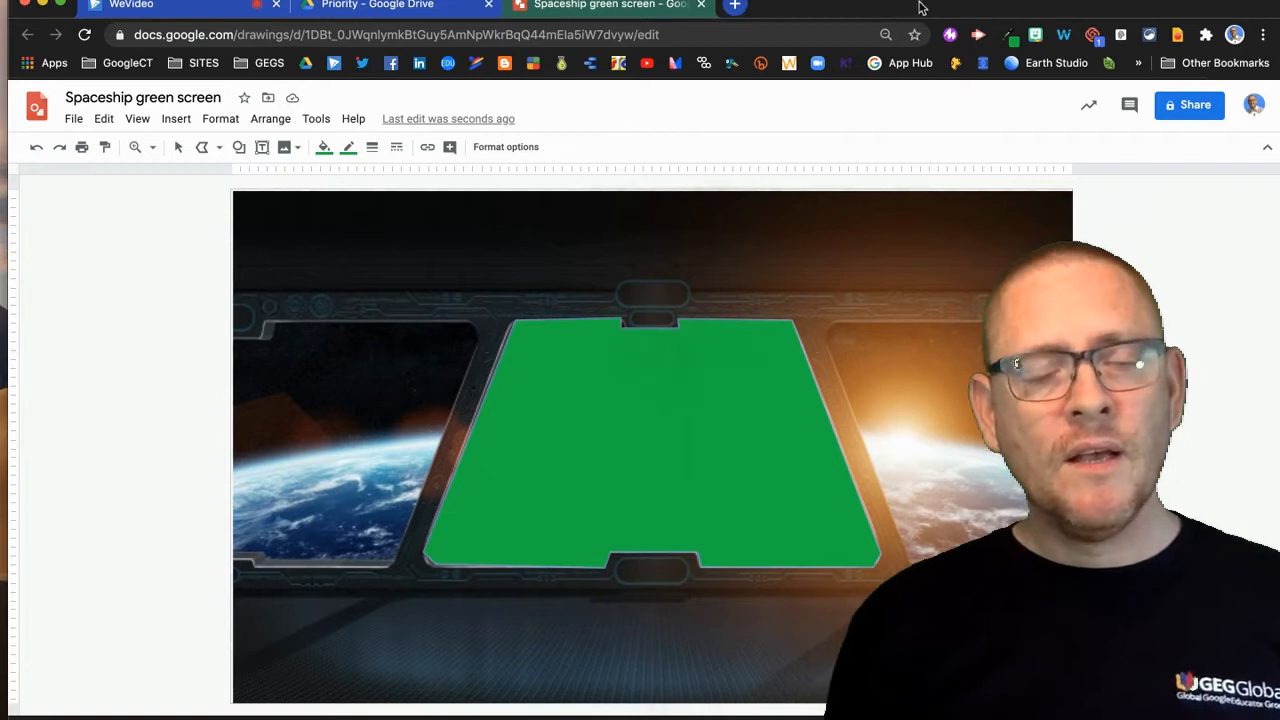
pyautogui.click(177, 6)
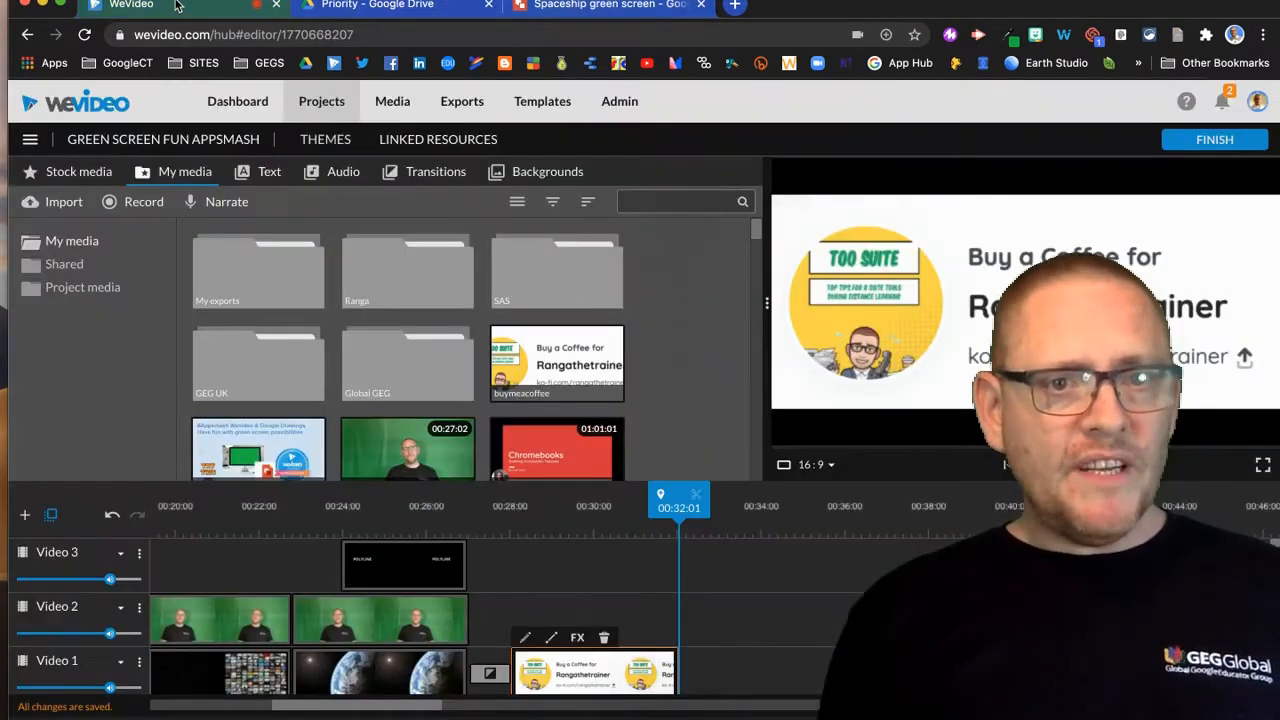
pyautogui.click(400, 112)
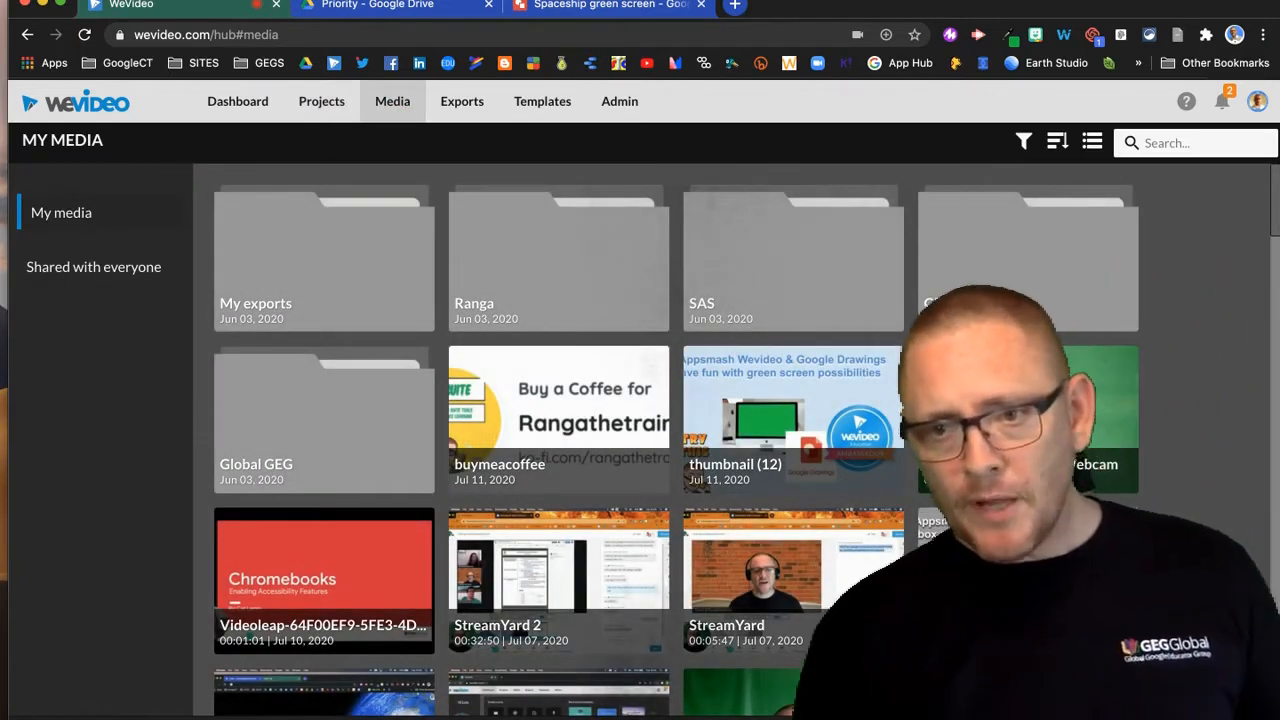
# Import Outdoor cinema green screen.png, Jamboard green screen (1).jpg and Spaceship green screen.jpg from Downloads into My Media, and close the import status
pyautogui.click(1224, 664)
pyautogui.click(669, 424)
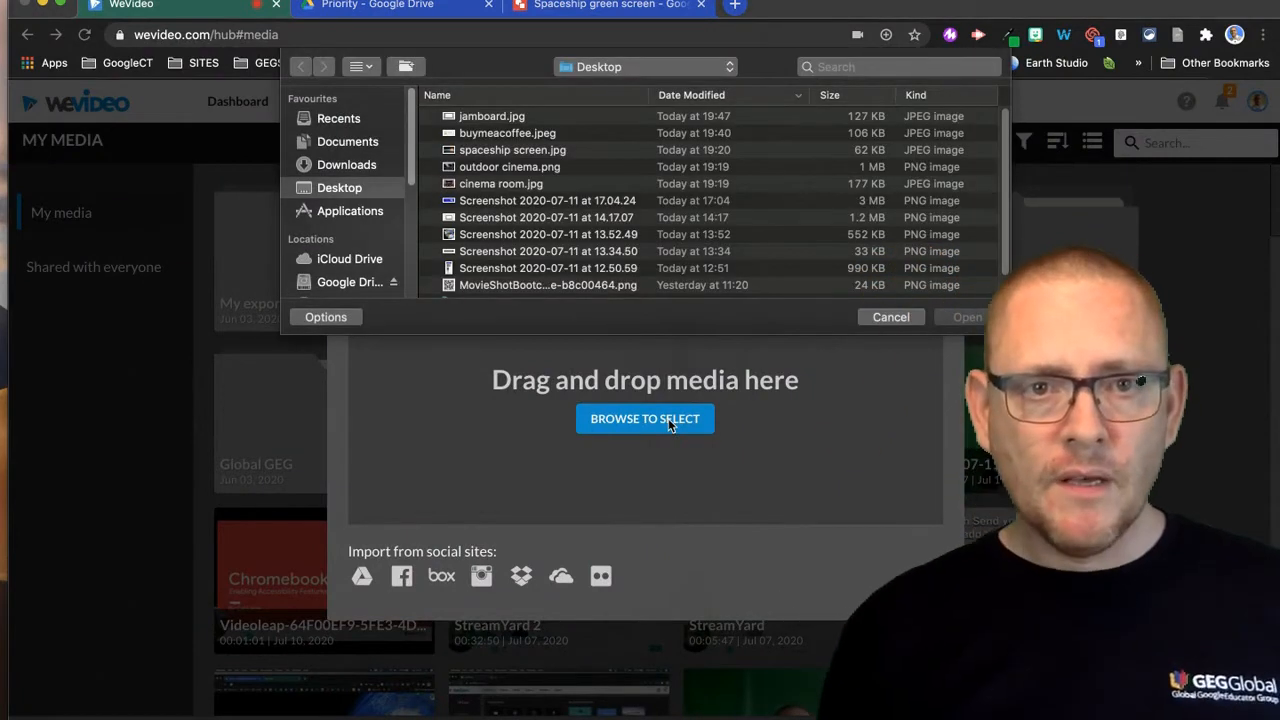
pyautogui.click(335, 165)
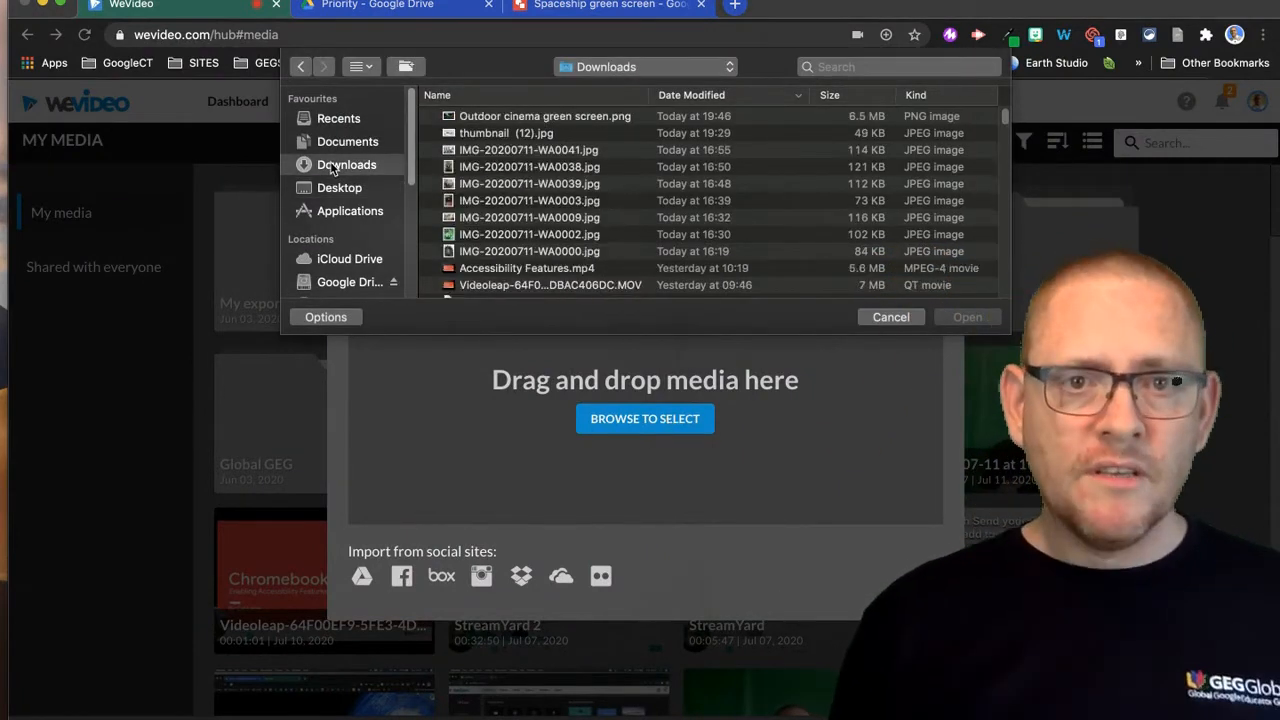
pyautogui.click(508, 152)
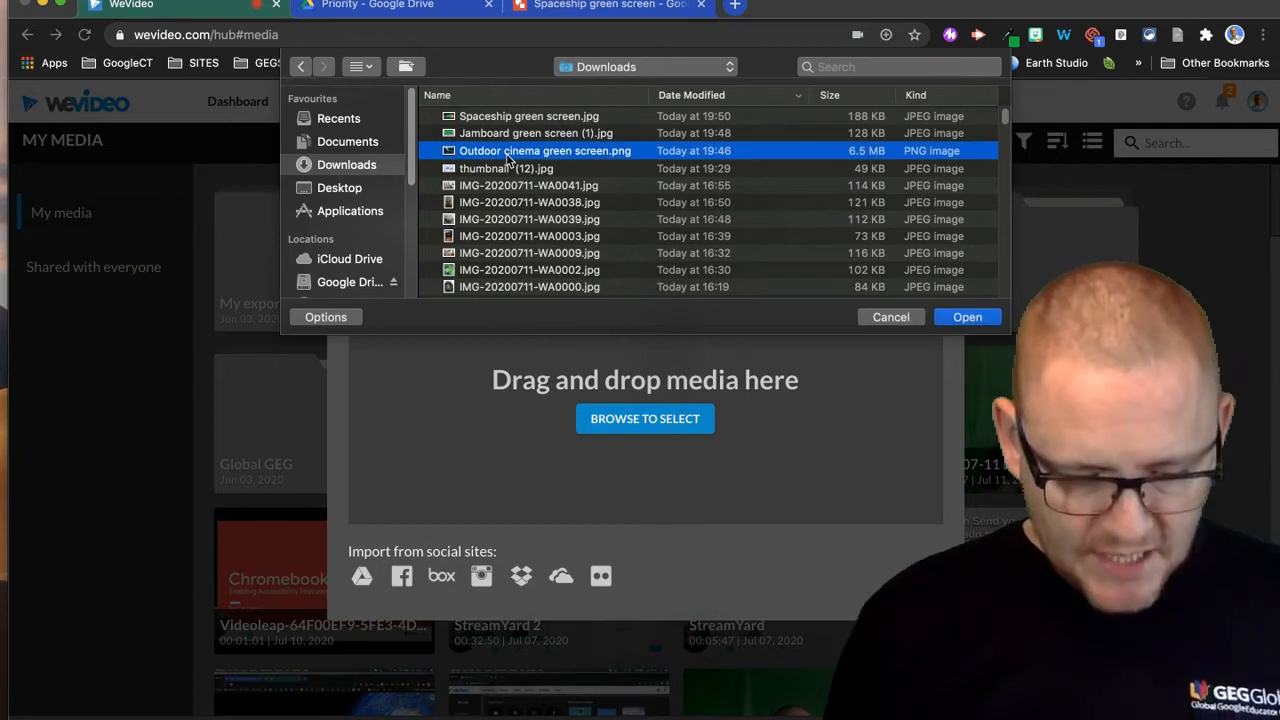
pyautogui.hotkey('shift', 'Up')
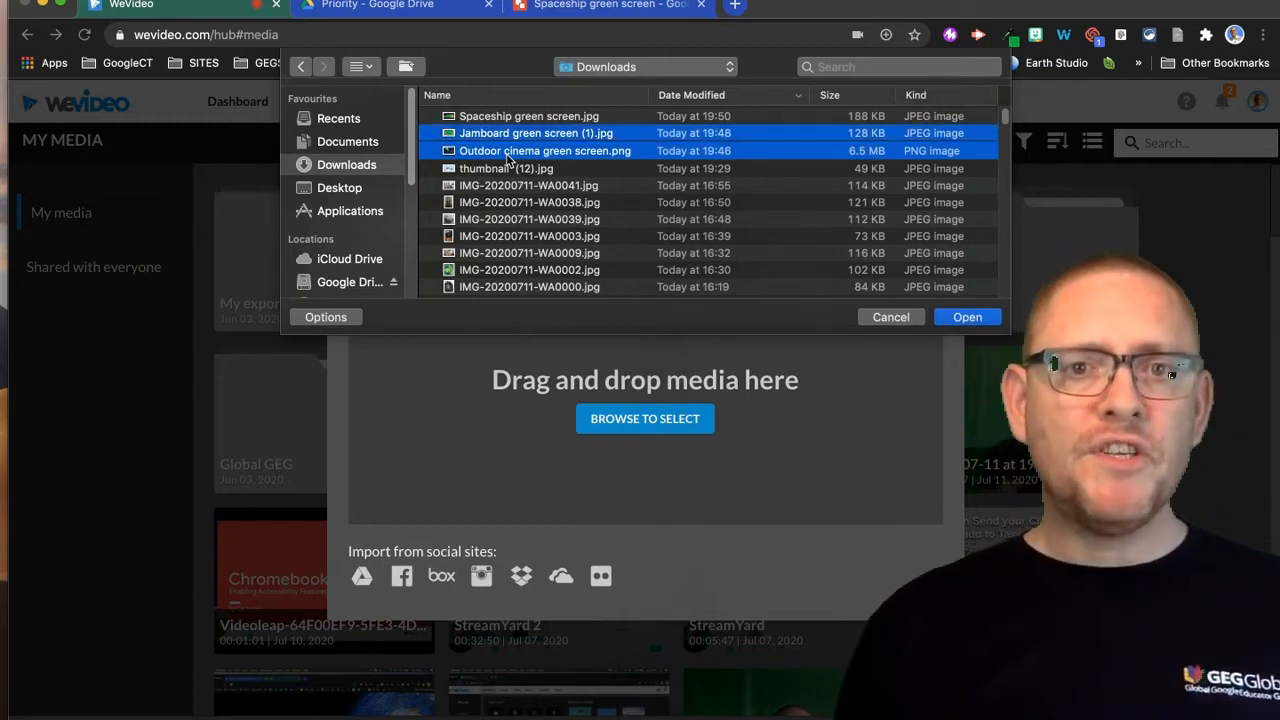
pyautogui.hotkey('shift', 'Up')
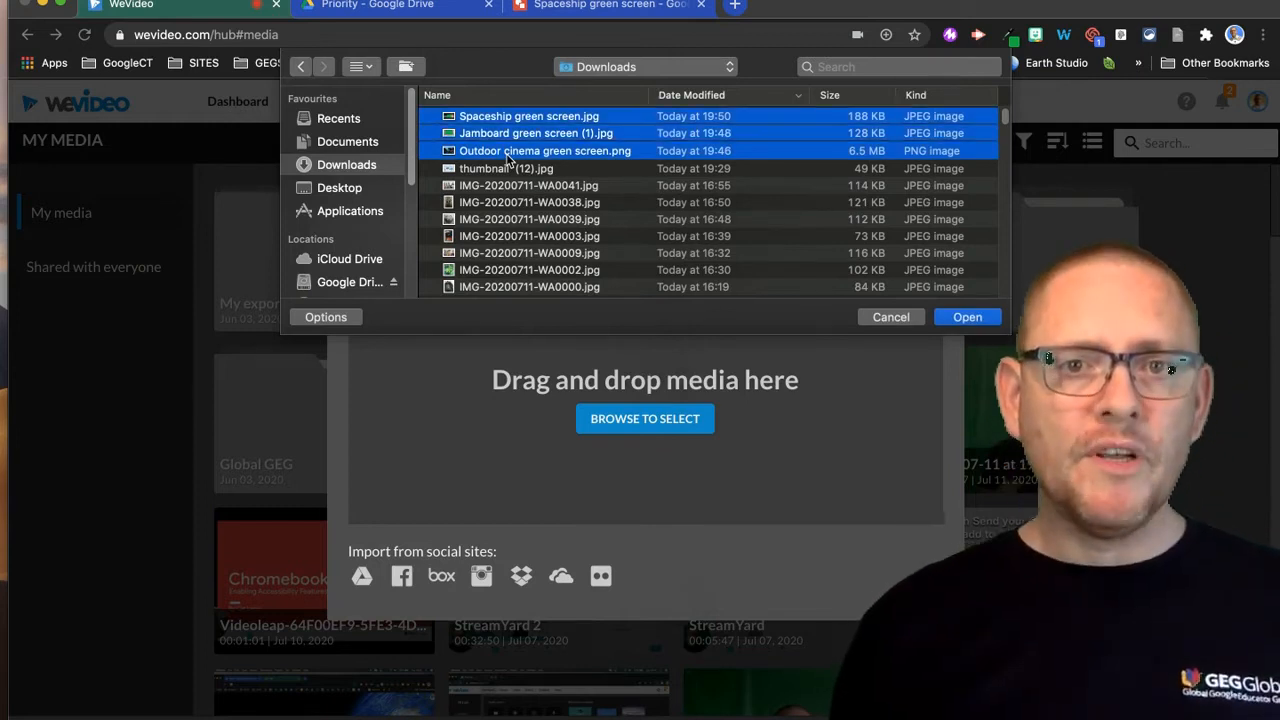
pyautogui.click(955, 317)
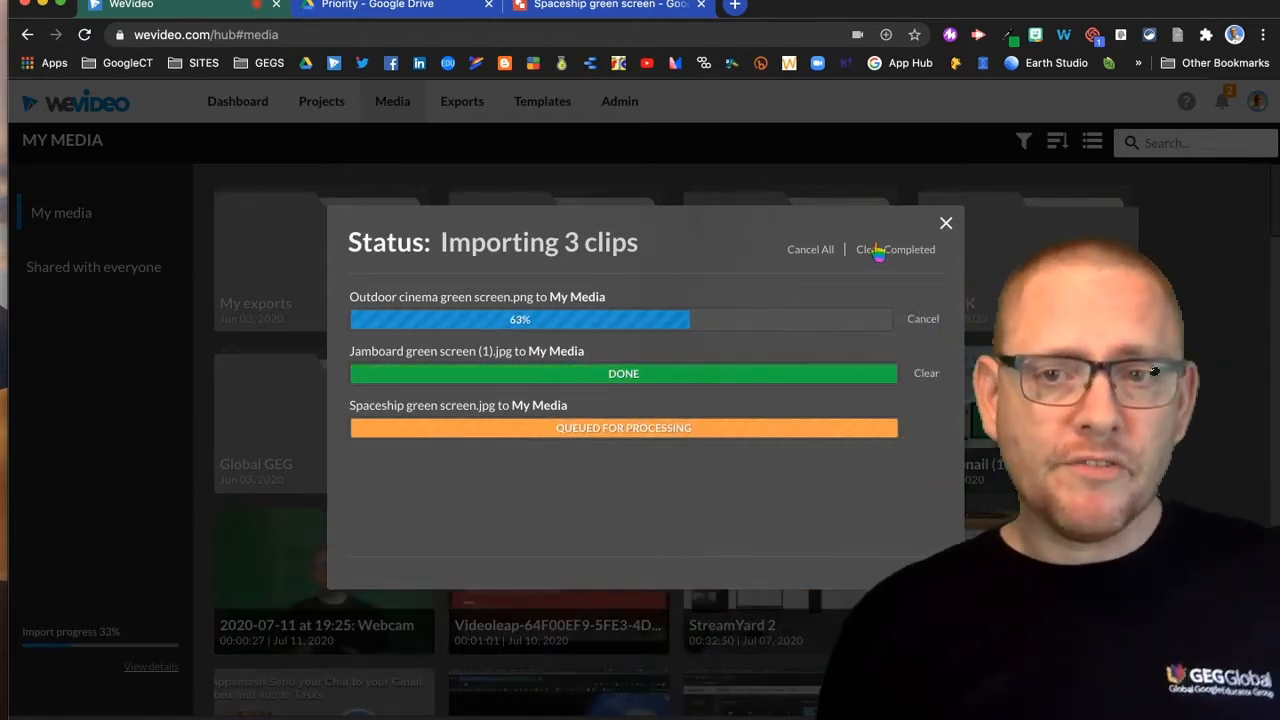
pyautogui.click(878, 250)
pyautogui.click(946, 193)
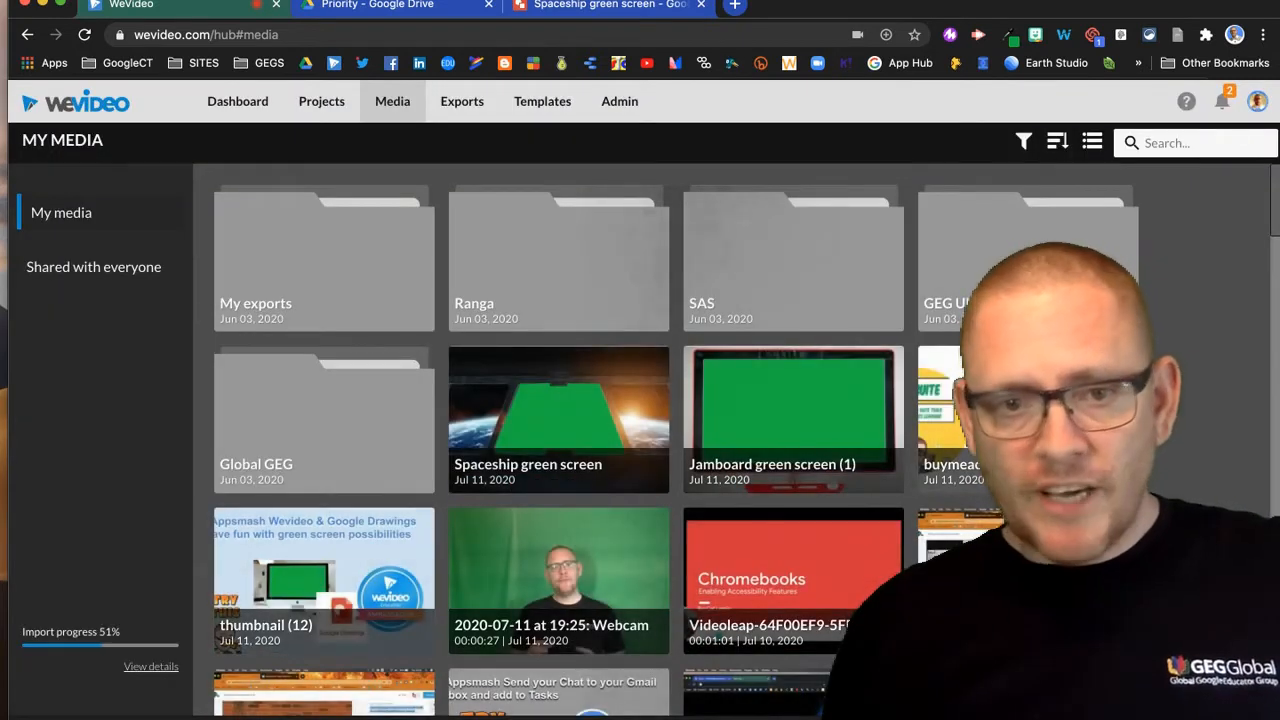
# Create a new folder named "Green screen" in My Media
pyautogui.click(1206, 562)
pyautogui.write('Green screen')
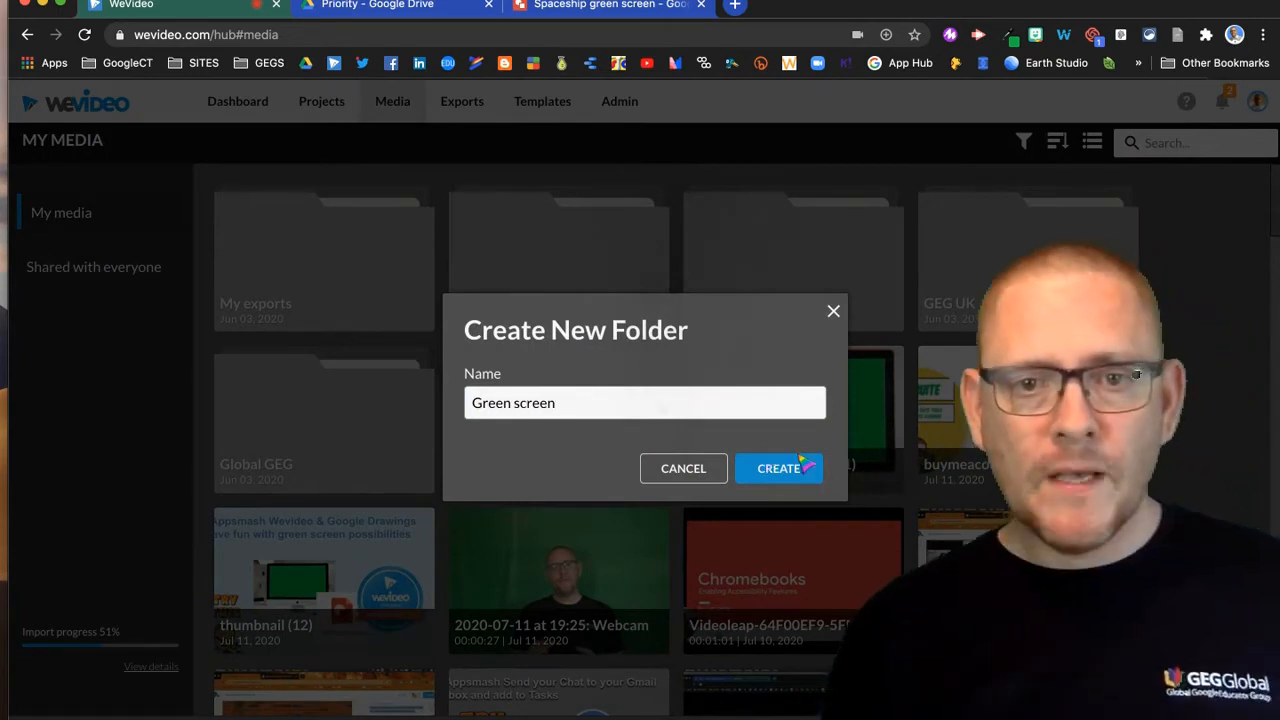
pyautogui.click(805, 466)
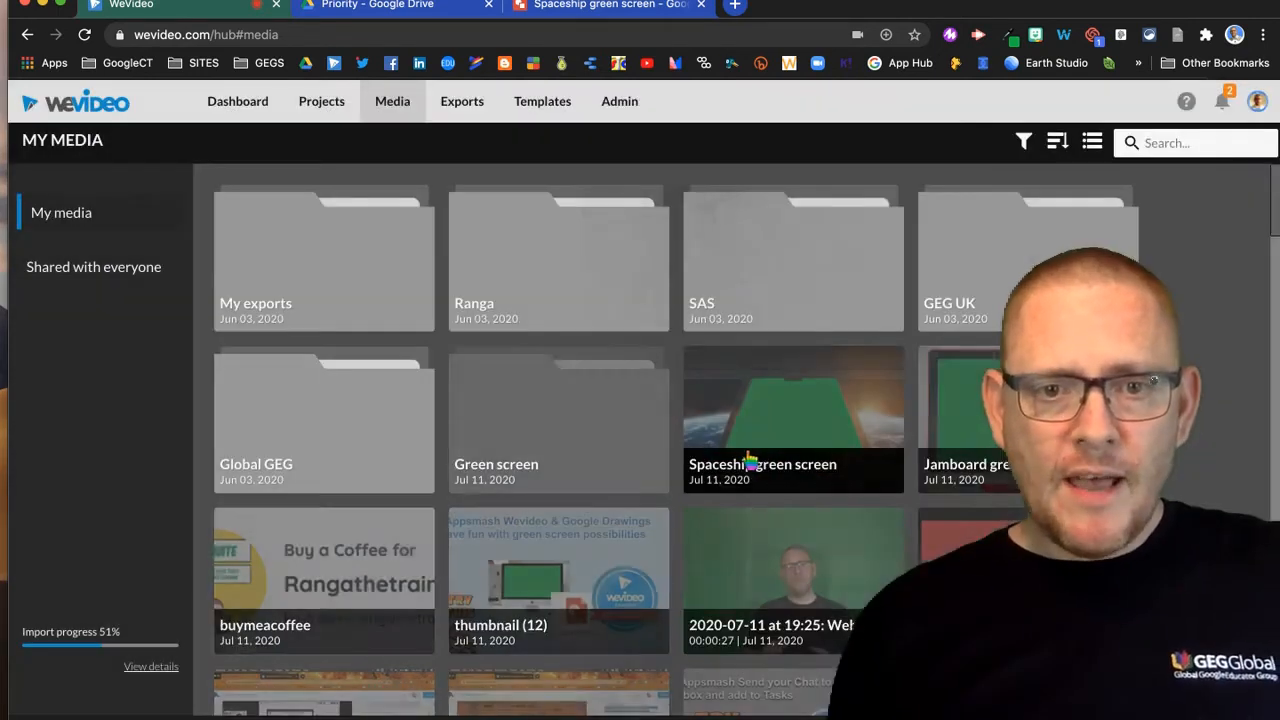
# Move the Spaceship green screen image from My Media into the Green screen folder
pyautogui.rightClick(774, 438)
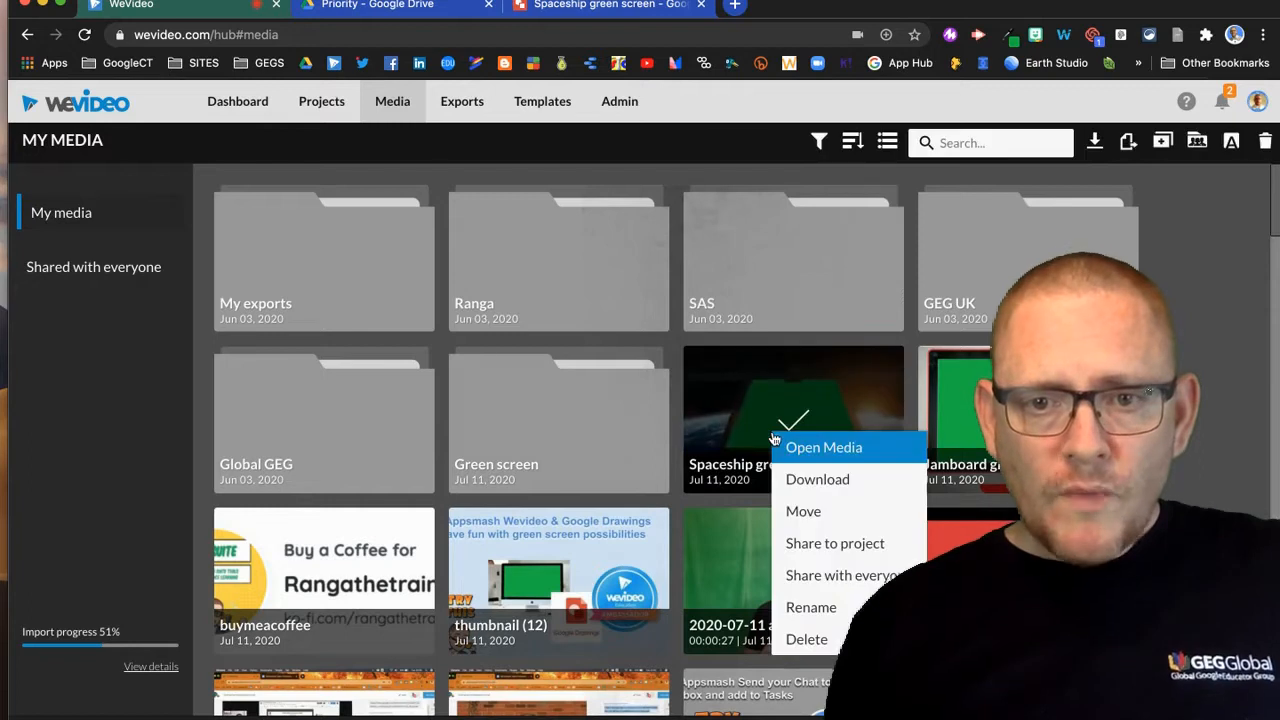
pyautogui.click(805, 513)
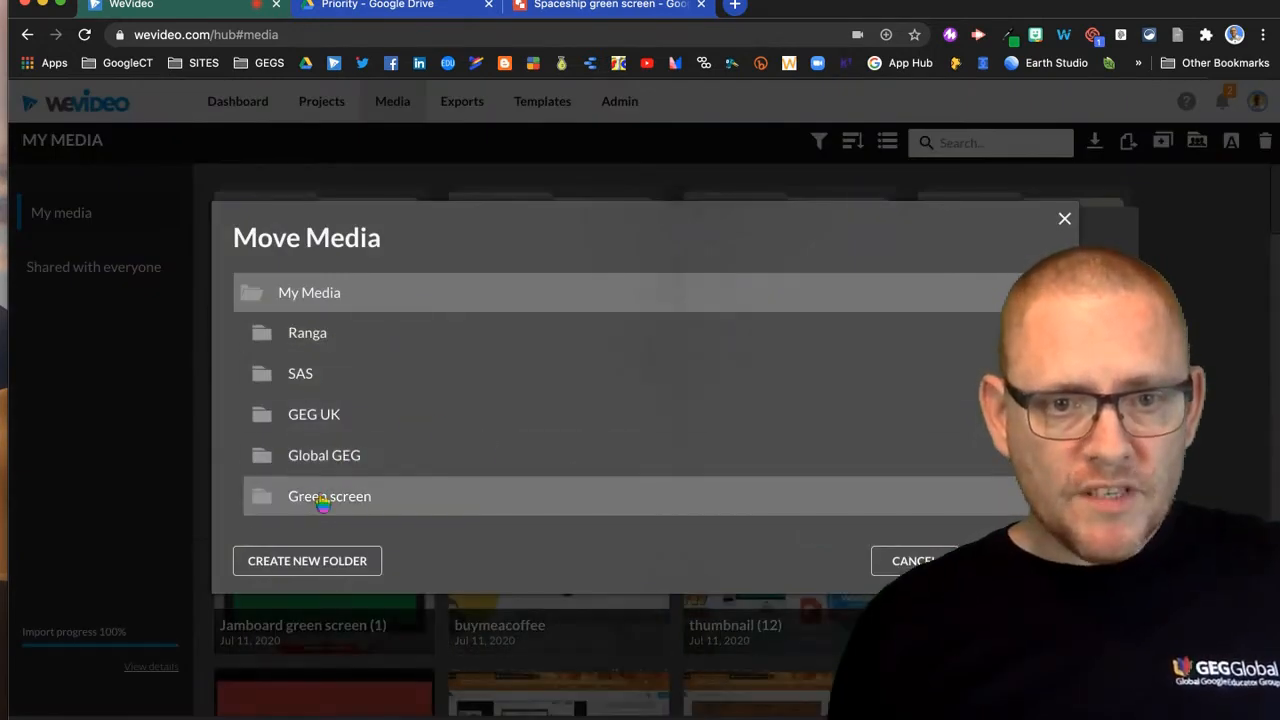
pyautogui.click(619, 508)
pyautogui.click(915, 561)
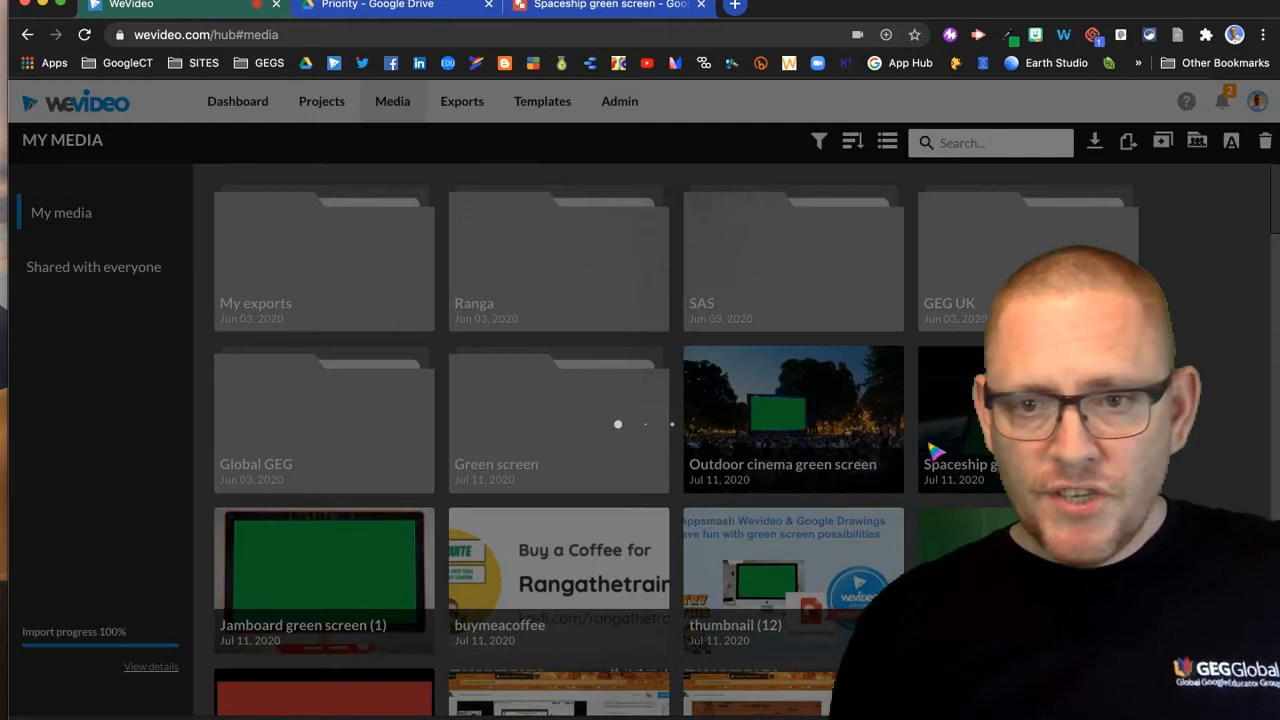
# Move the Outdoor cinema green screen image into the Green screen folder
pyautogui.rightClick(780, 446)
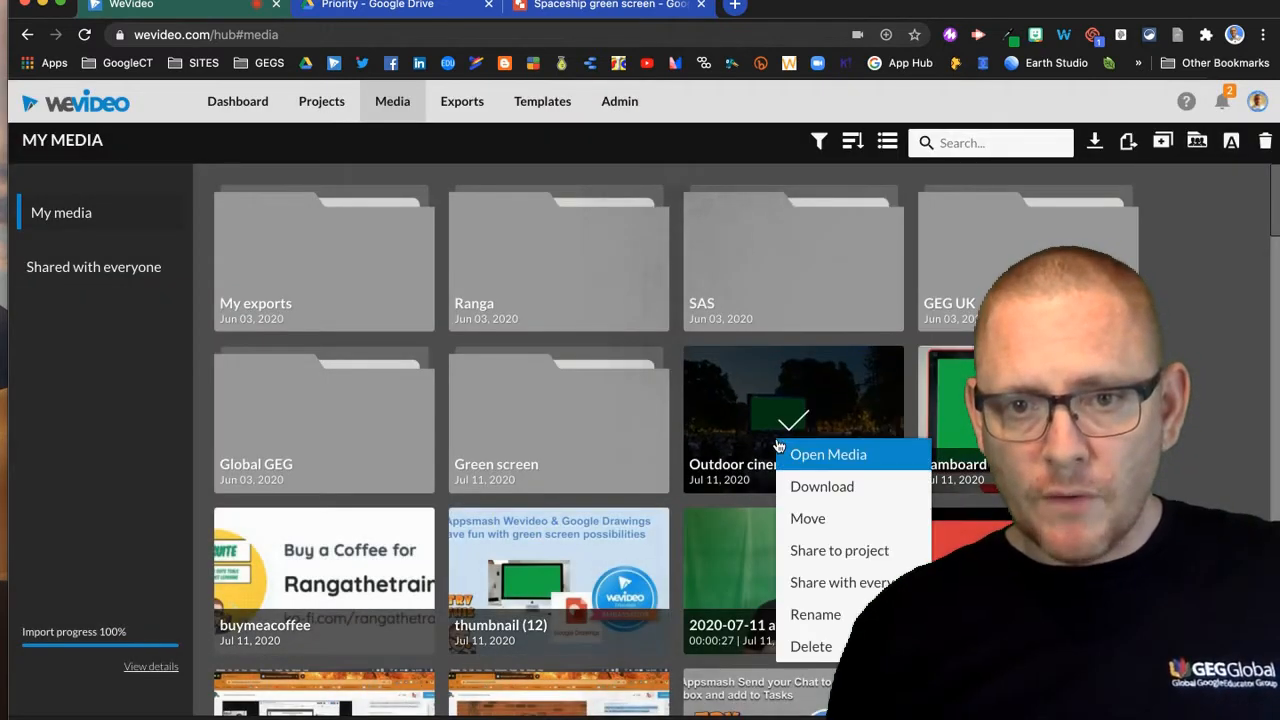
pyautogui.click(836, 518)
pyautogui.click(338, 497)
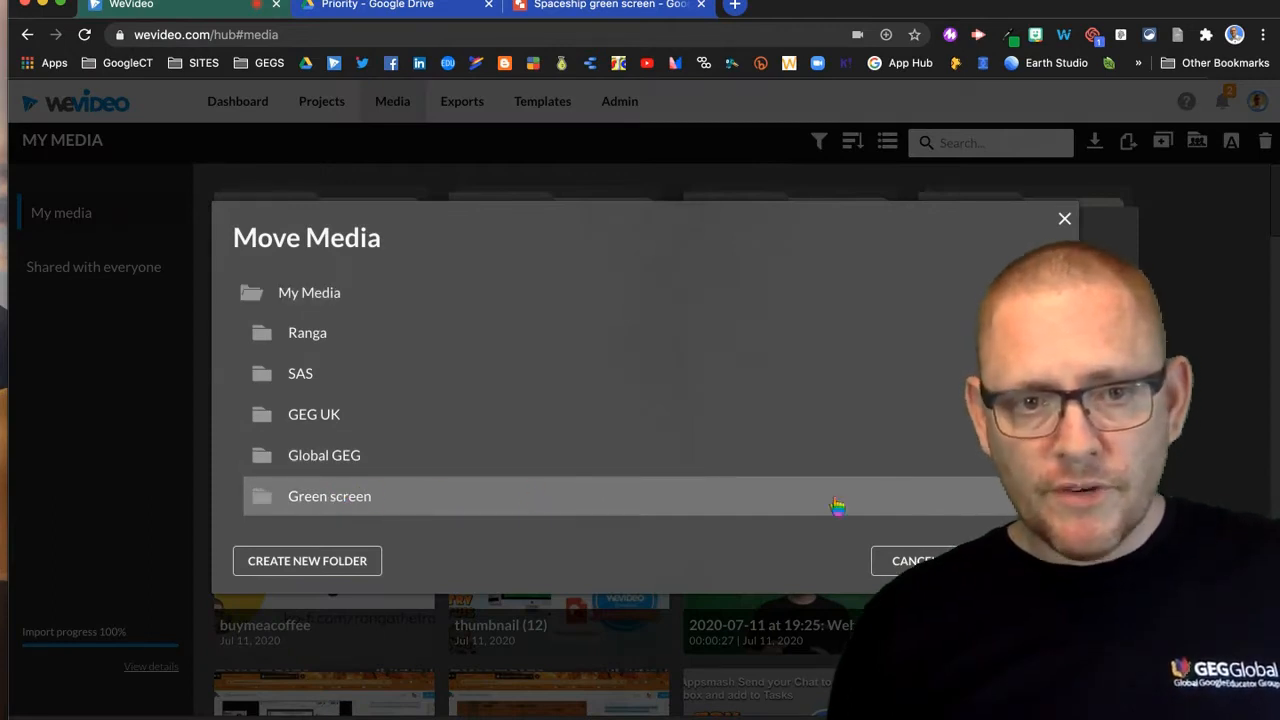
pyautogui.click(985, 561)
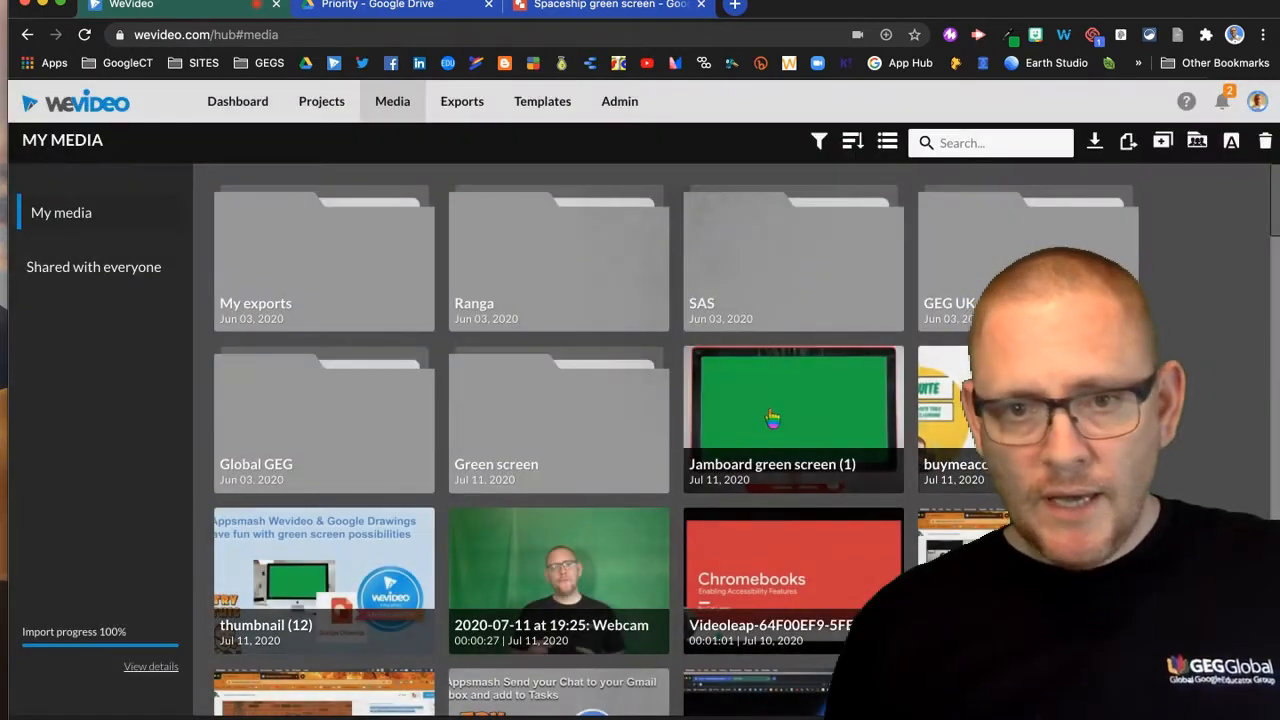
# Move the Jamboard green screen (1) image into the Green screen folder
pyautogui.rightClick(765, 415)
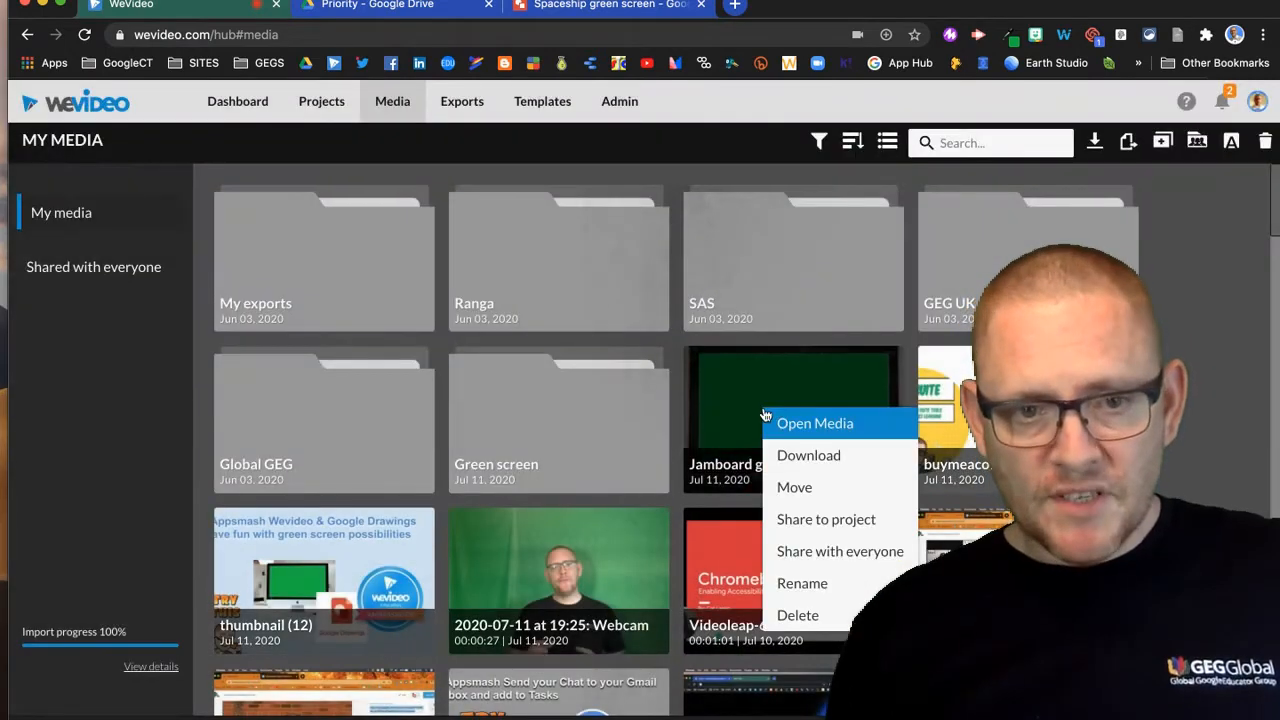
pyautogui.click(820, 488)
pyautogui.click(377, 497)
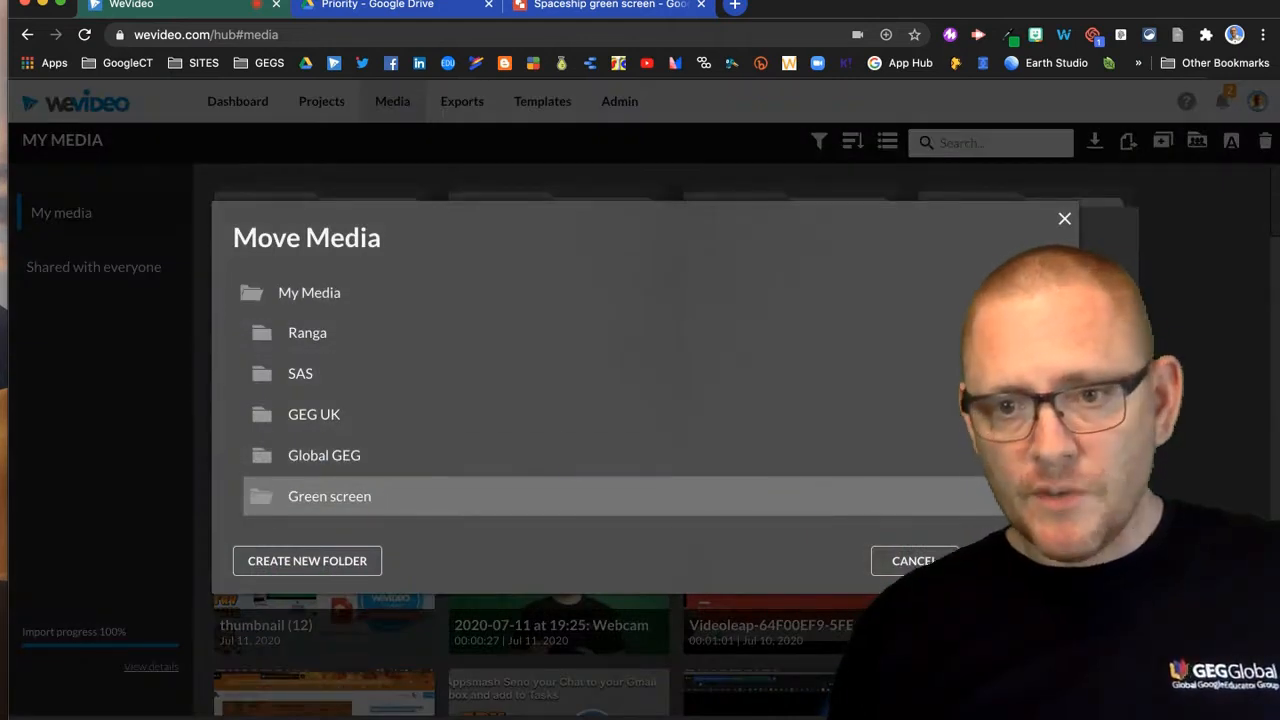
pyautogui.click(985, 561)
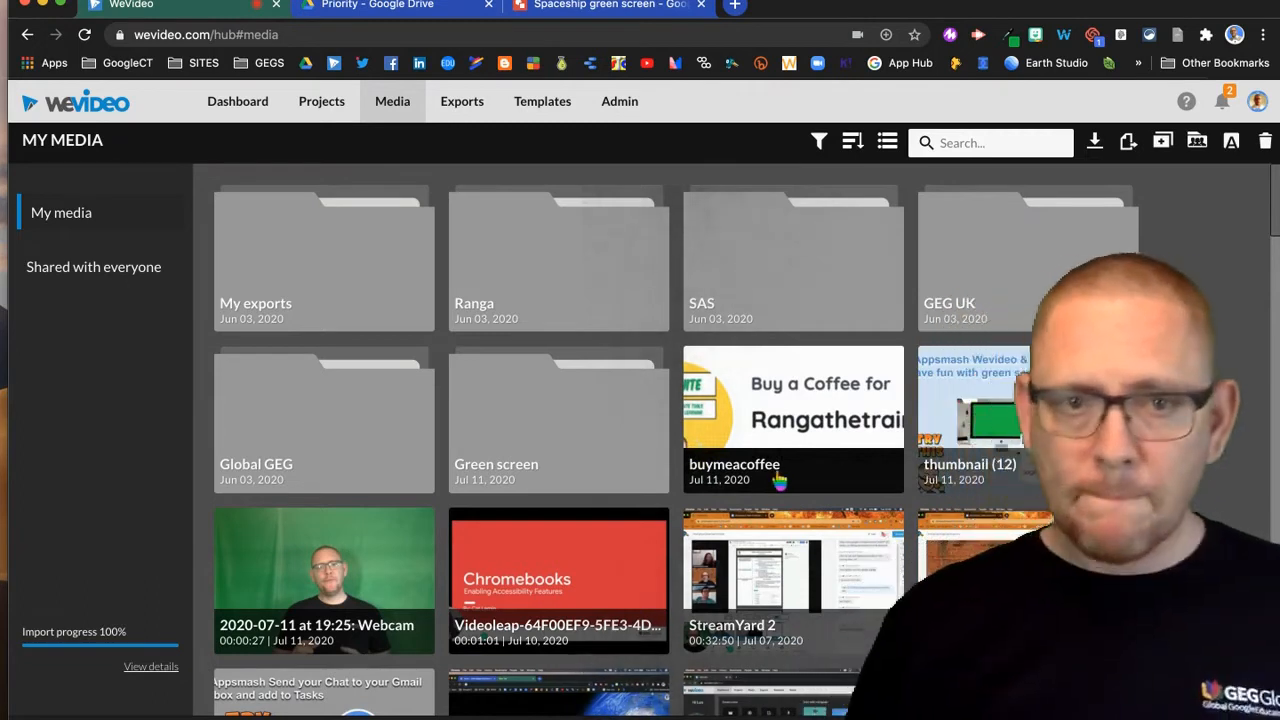
# Start a new video edit from the dashboard, saved in the Green Screen project
pyautogui.click(245, 110)
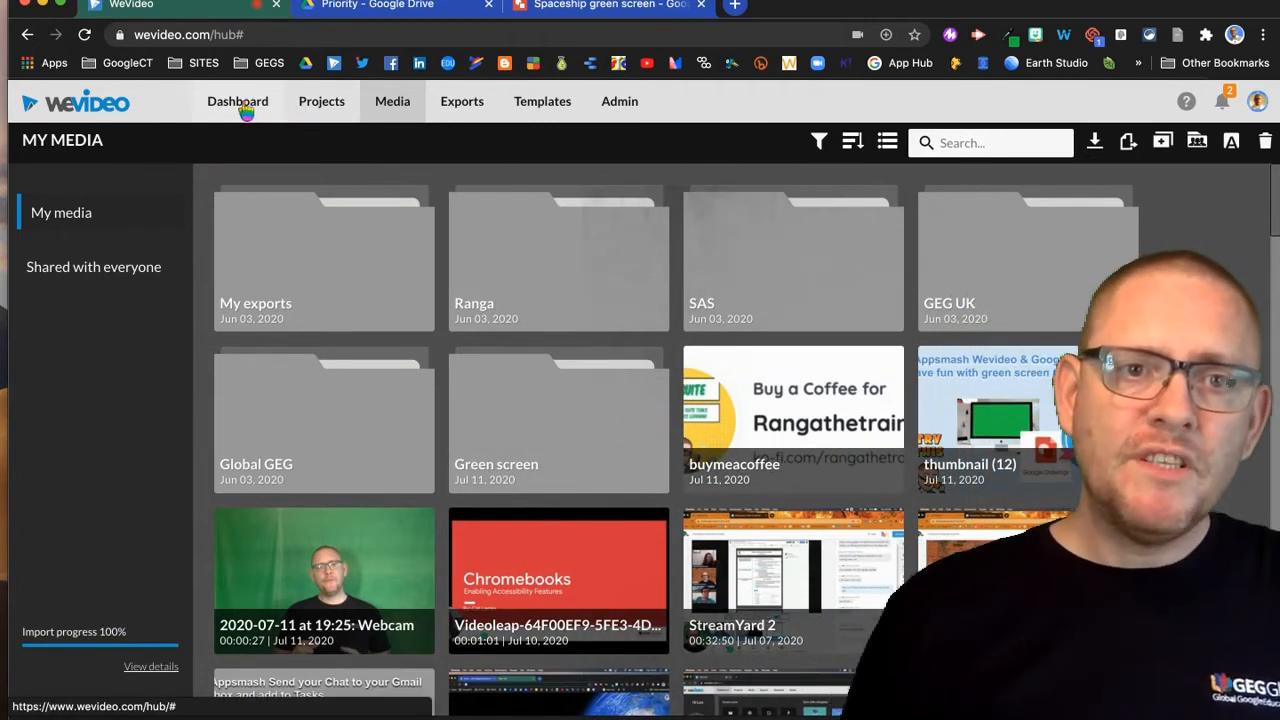
pyautogui.click(281, 248)
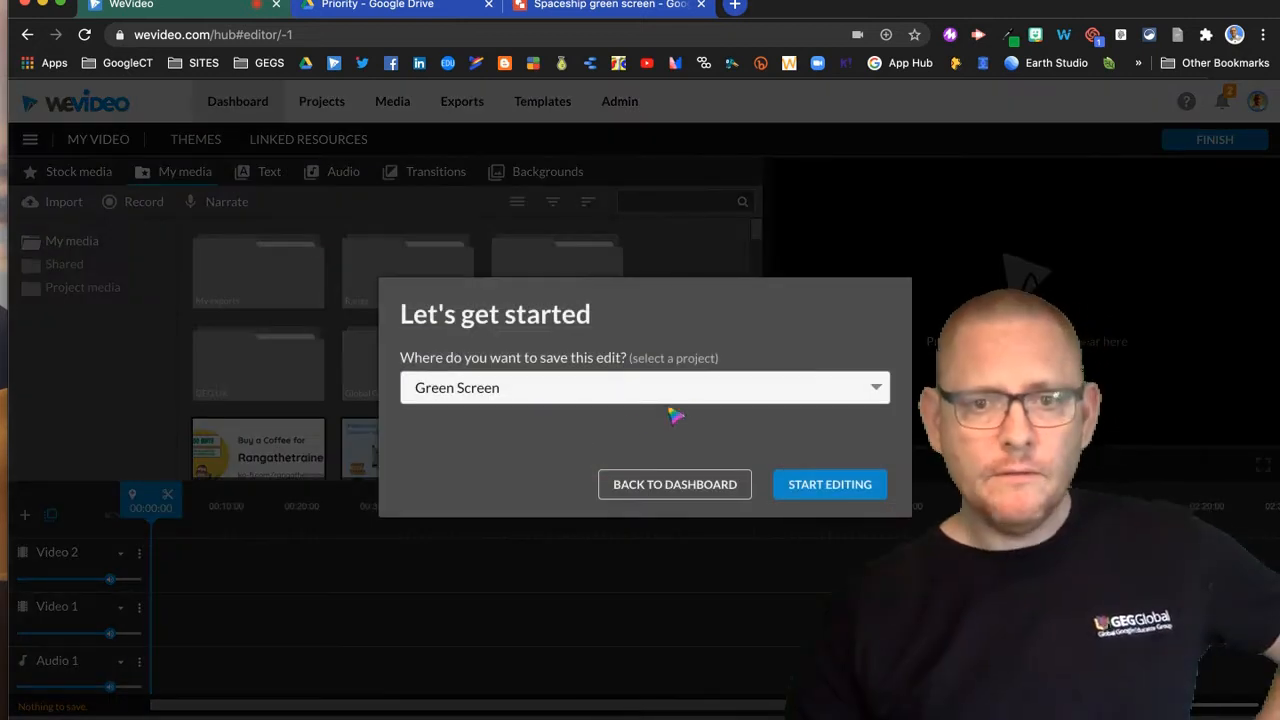
pyautogui.click(832, 483)
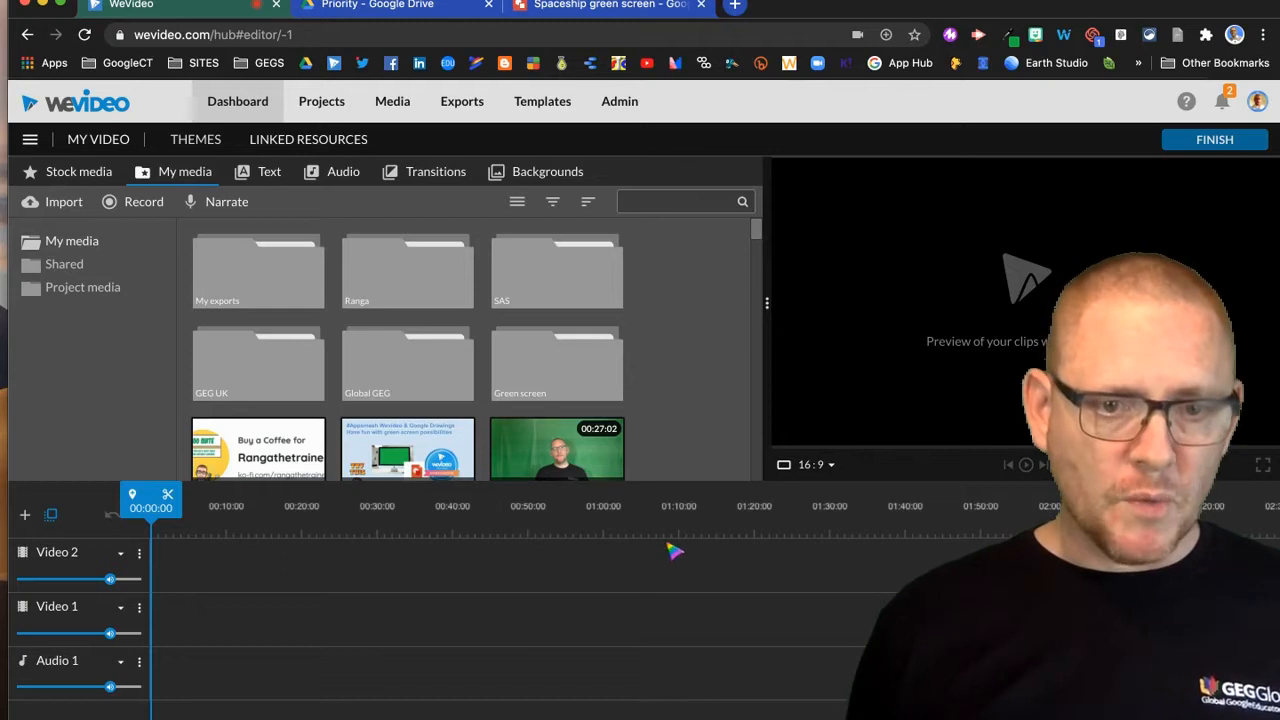
# Place Jamboard green screen (1) from the Green screen folder at the start of Video 2 and extend it to 00:30:22
pyautogui.doubleClick(567, 372)
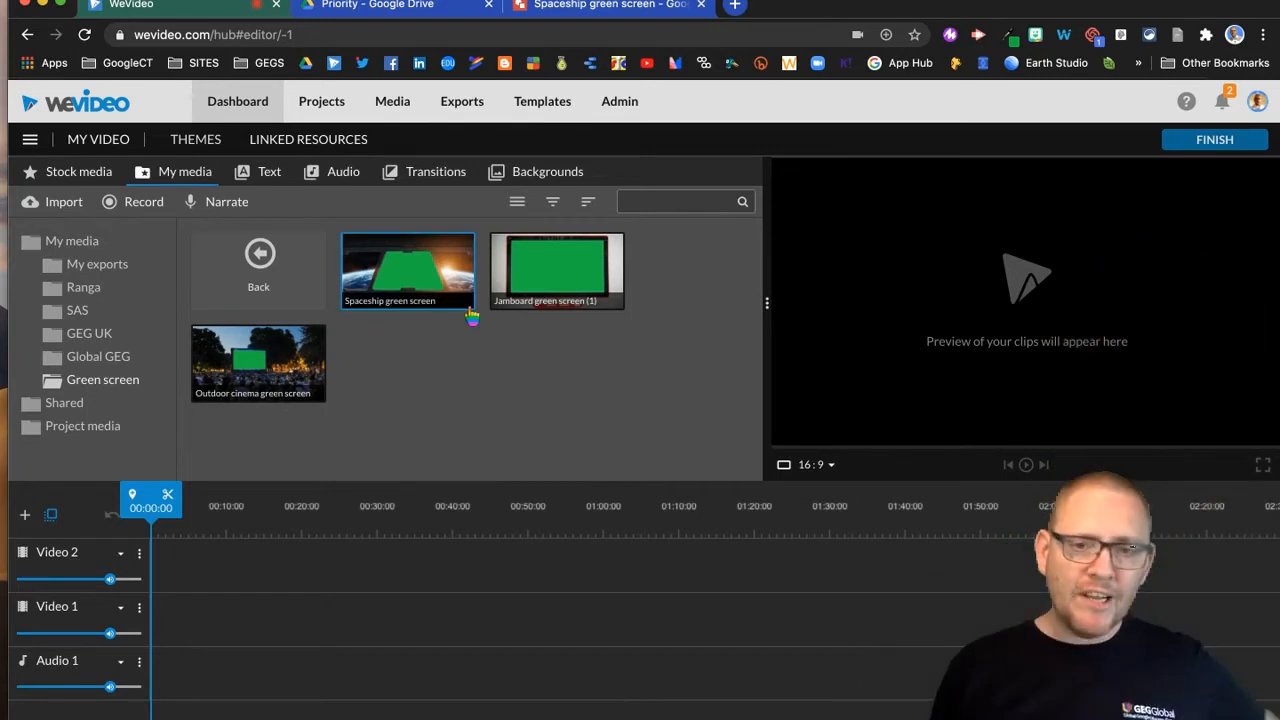
pyautogui.click(565, 295)
pyautogui.moveTo(578, 310); pyautogui.dragTo(185, 565)
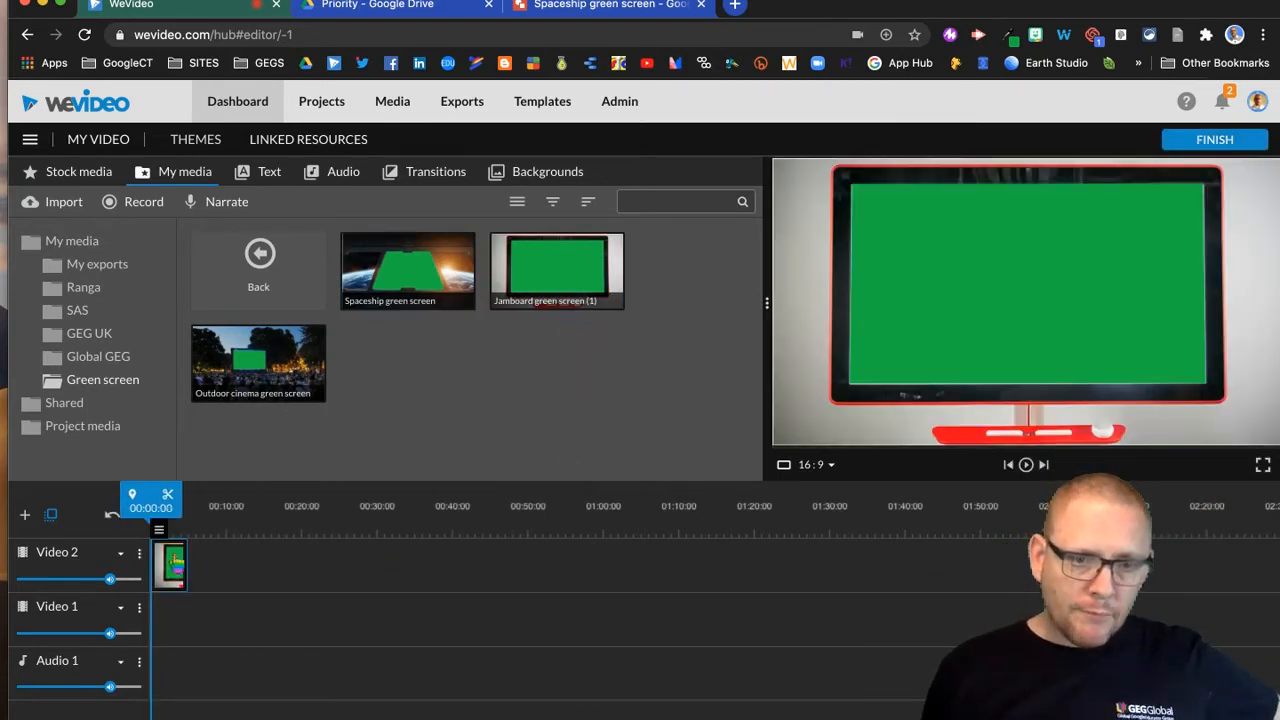
pyautogui.moveTo(273, 566); pyautogui.dragTo(391, 570)
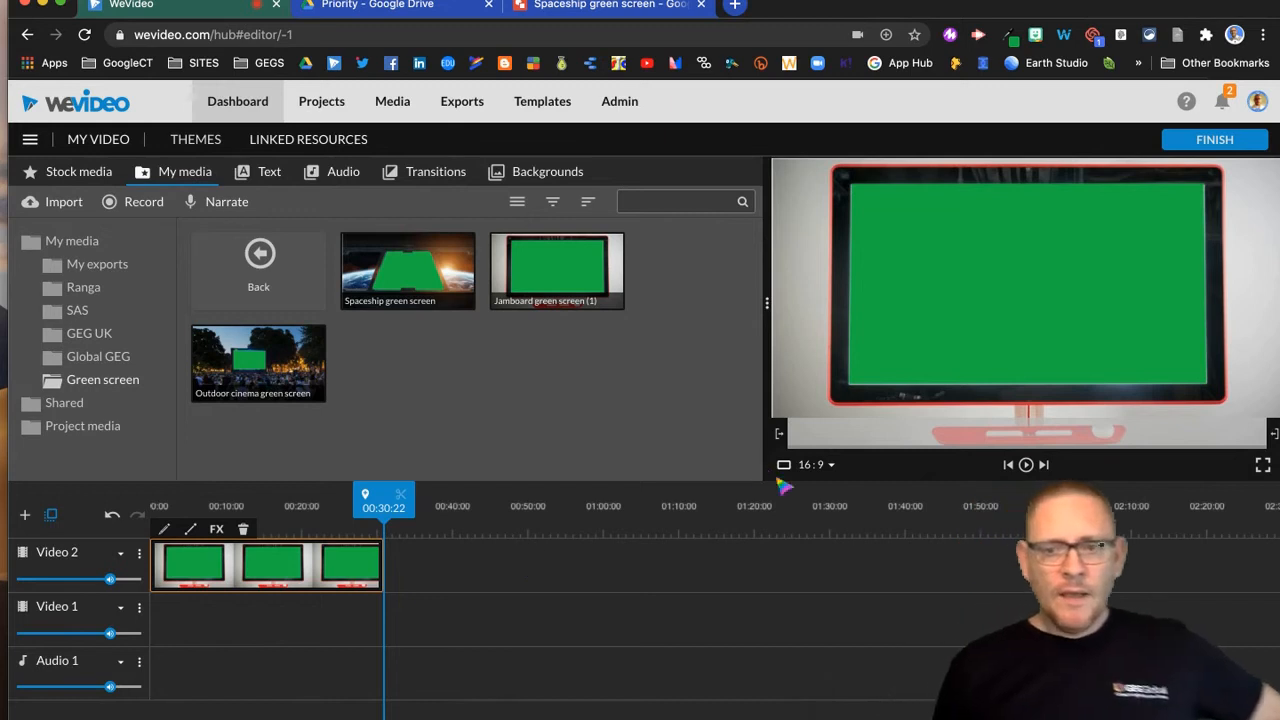
# Key out the Jamboard clip's green screen area by sampling colour 00b13f, and save the clip changes
pyautogui.doubleClick(288, 566)
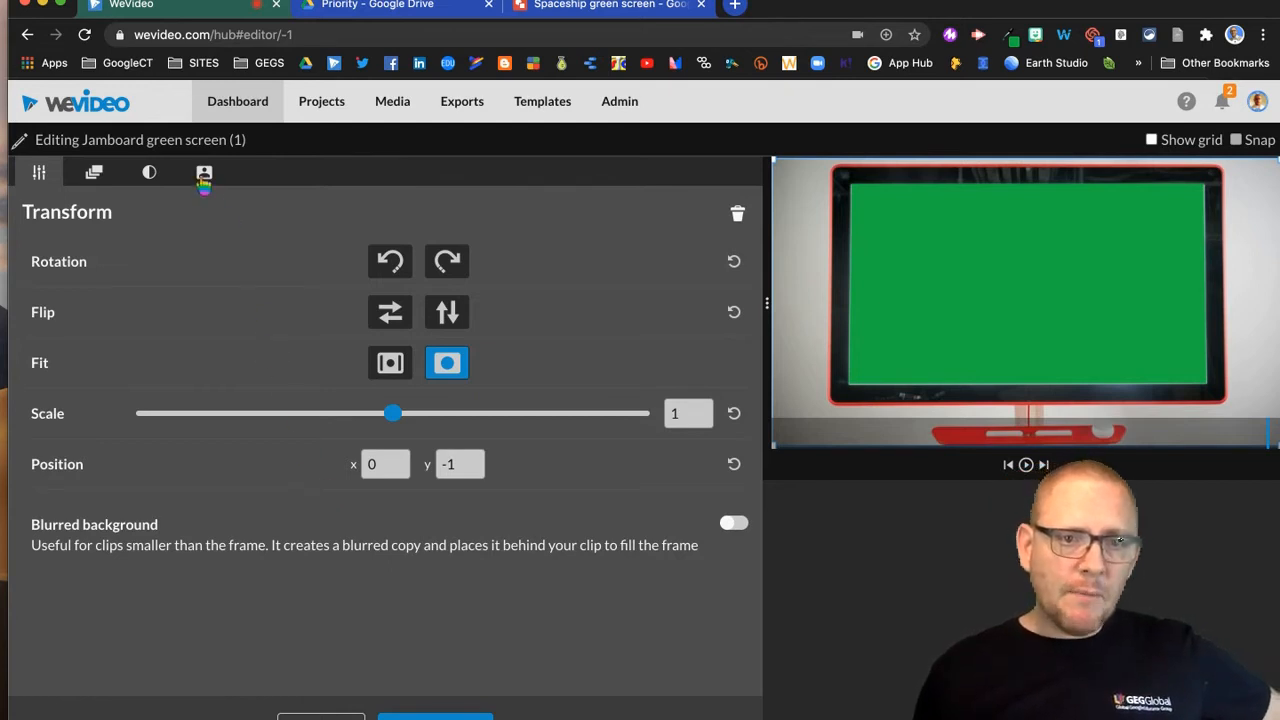
pyautogui.click(204, 176)
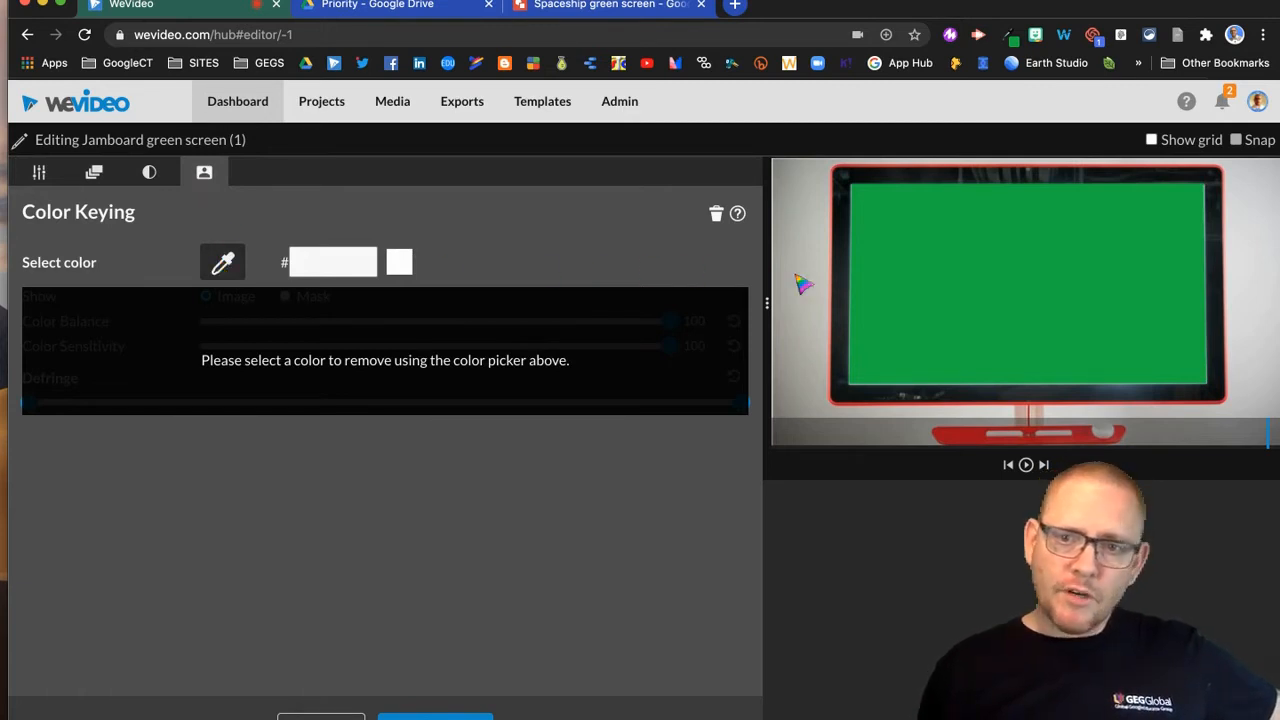
pyautogui.click(937, 277)
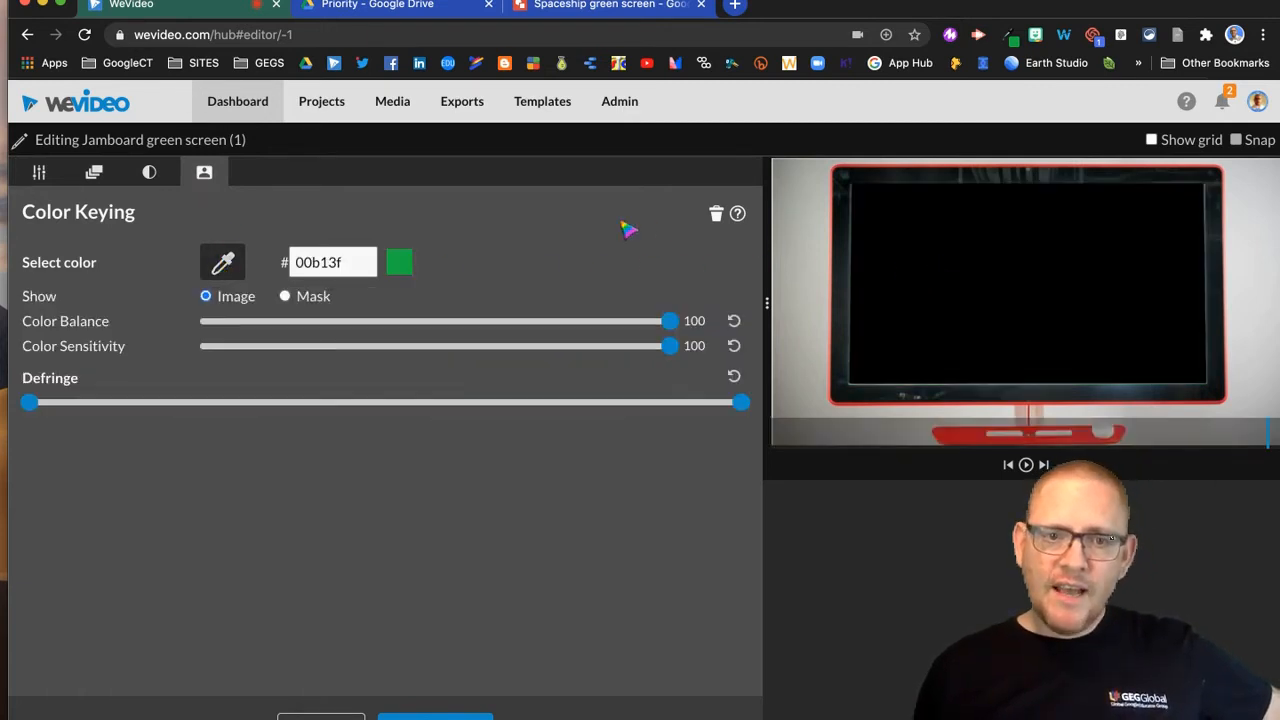
pyautogui.click(435, 717)
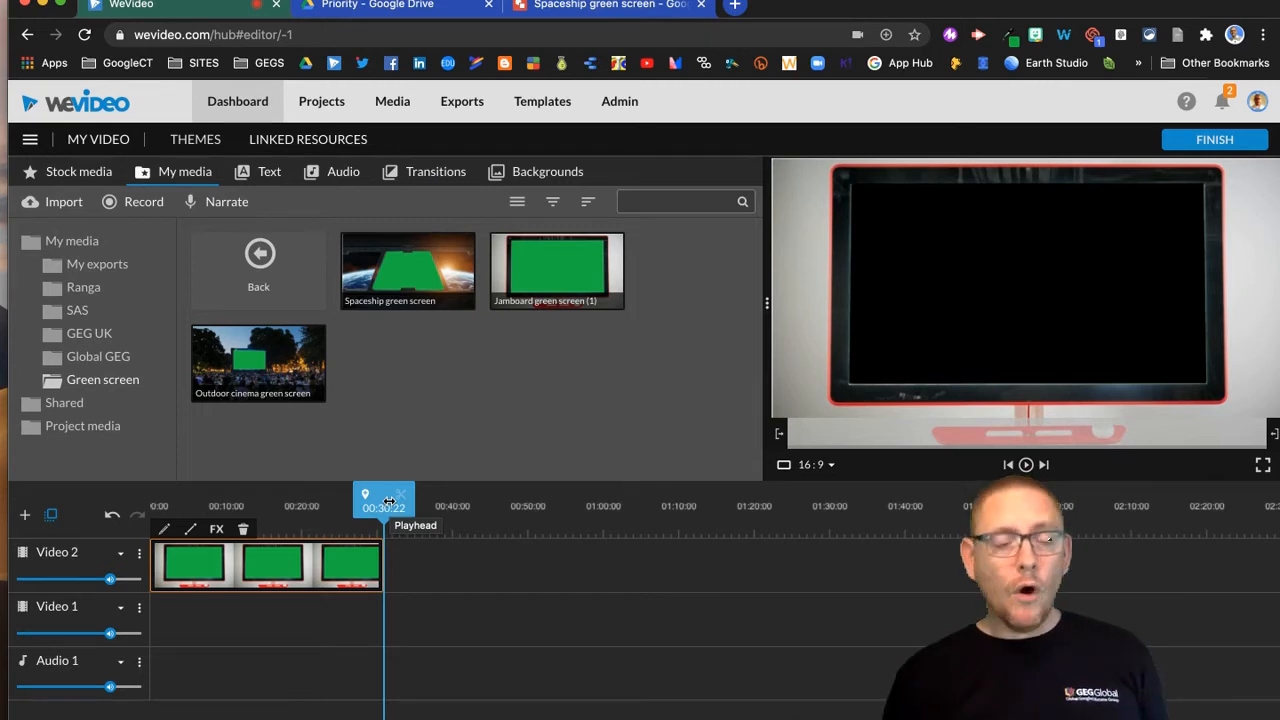
# Return the playhead to the start of the timeline and try to record a new clip
pyautogui.moveTo(387, 501); pyautogui.dragTo(151, 500)
pyautogui.click(152, 204)
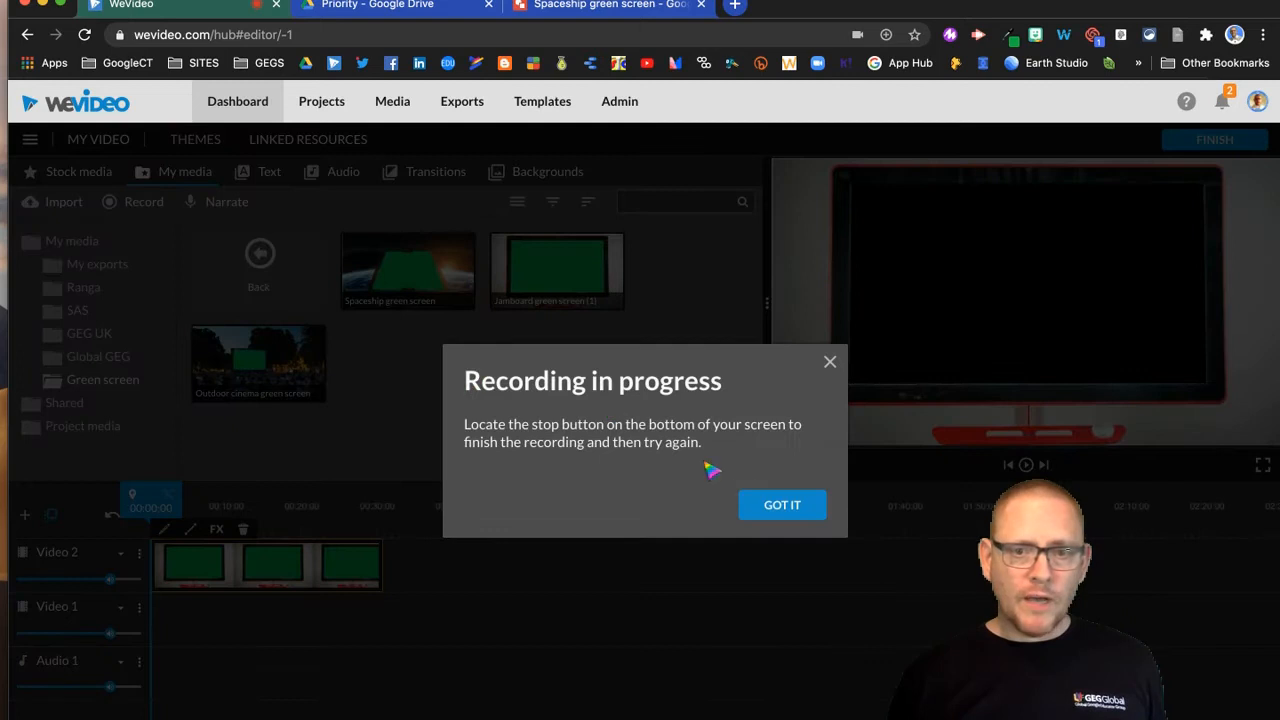
pyautogui.click(822, 363)
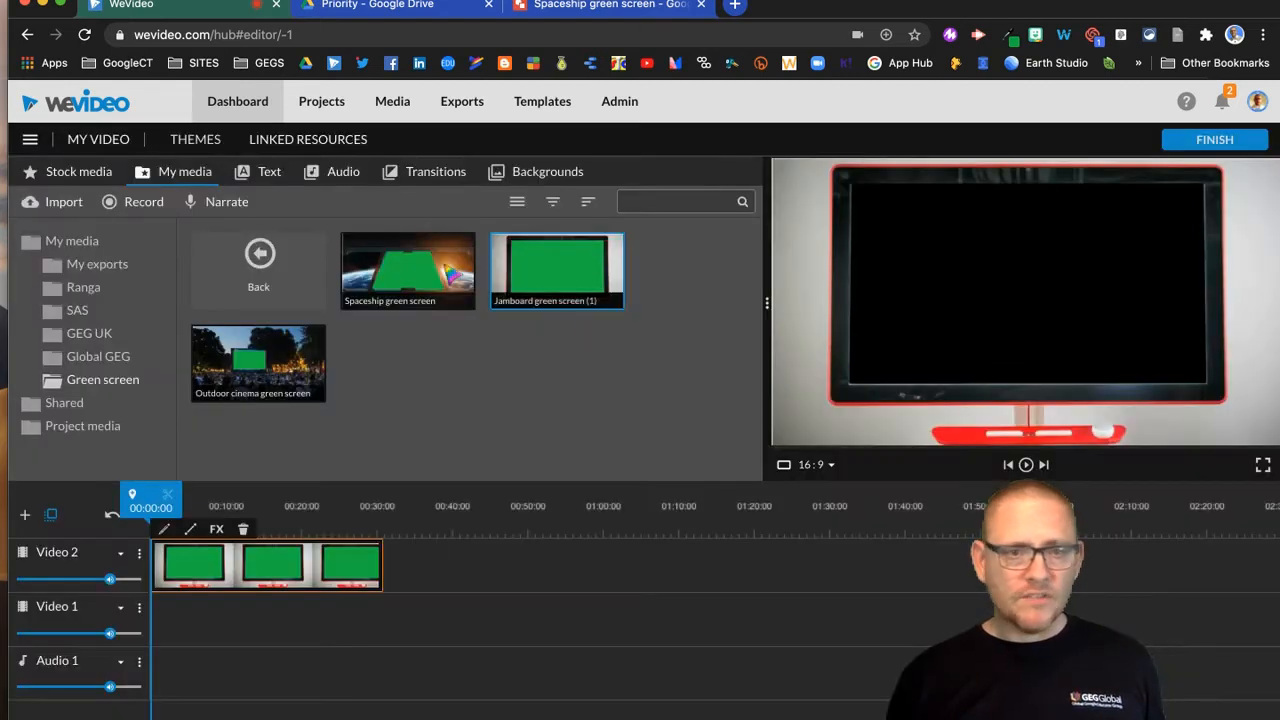
# Search the stock media for "running" and place the clip of a group running on a field at the start of Video 1
pyautogui.click(78, 173)
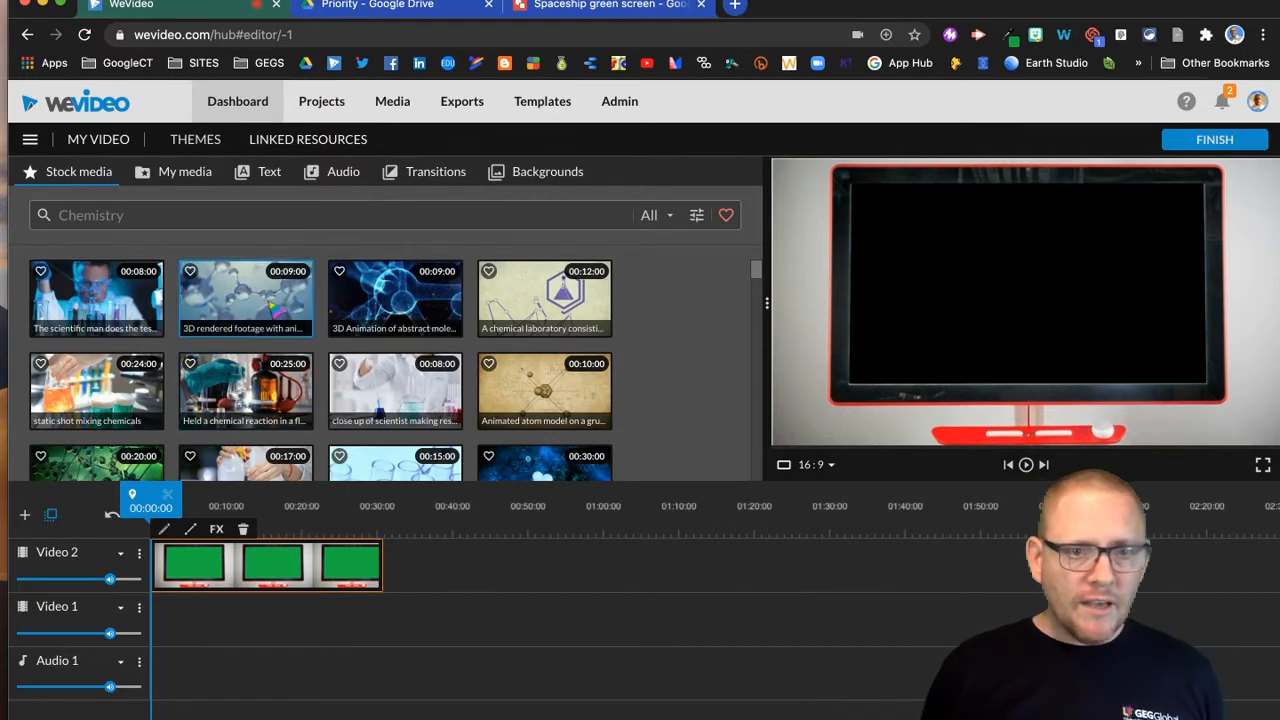
pyautogui.click(241, 215)
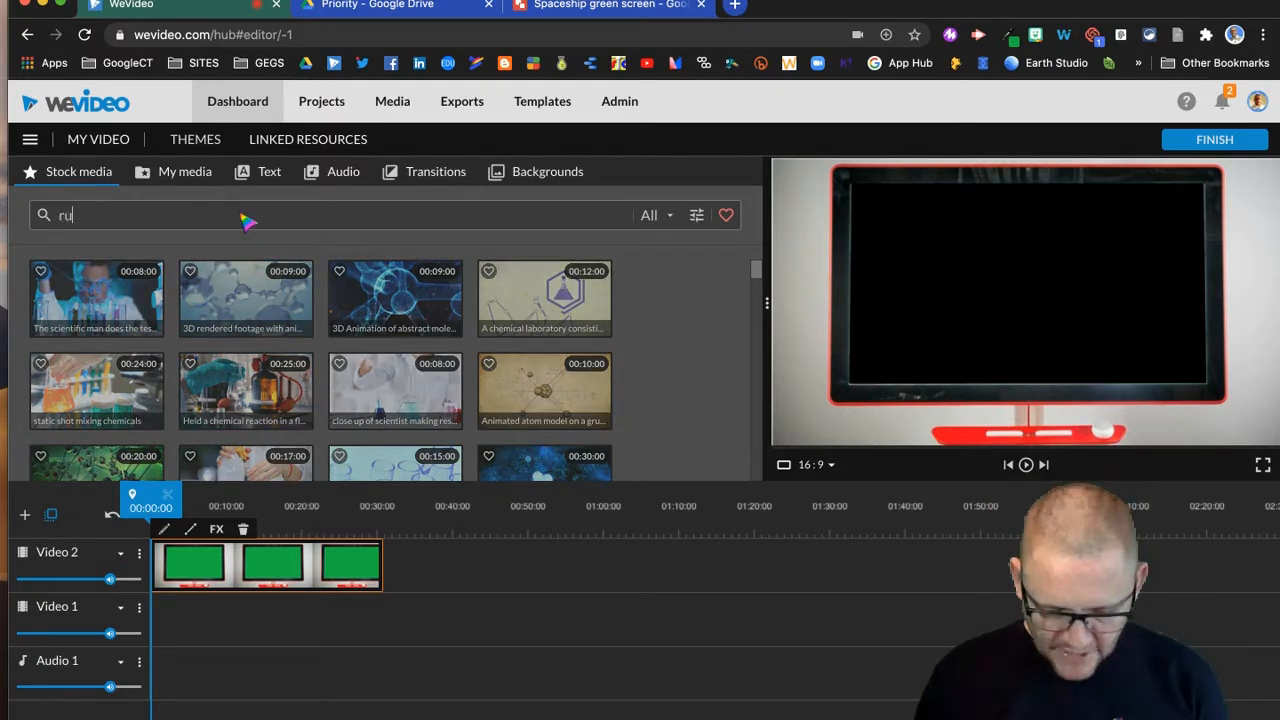
pyautogui.write('running')
pyautogui.press('Return')
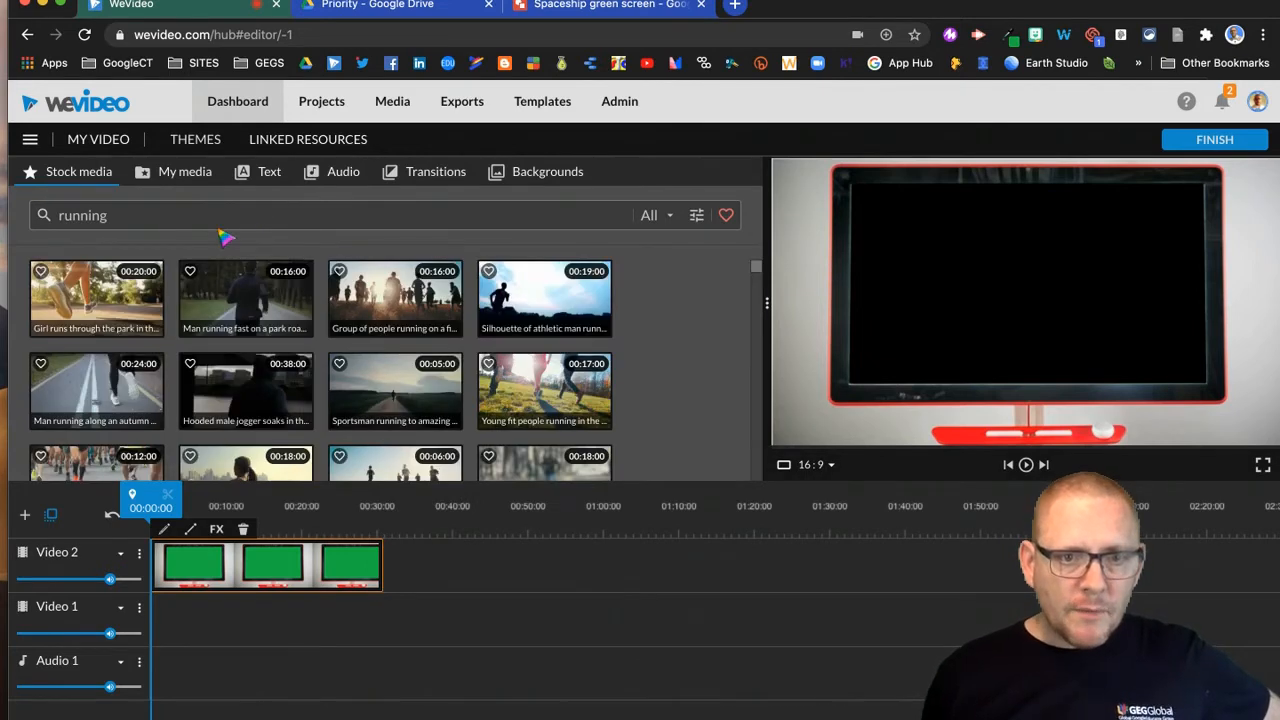
pyautogui.click(243, 305)
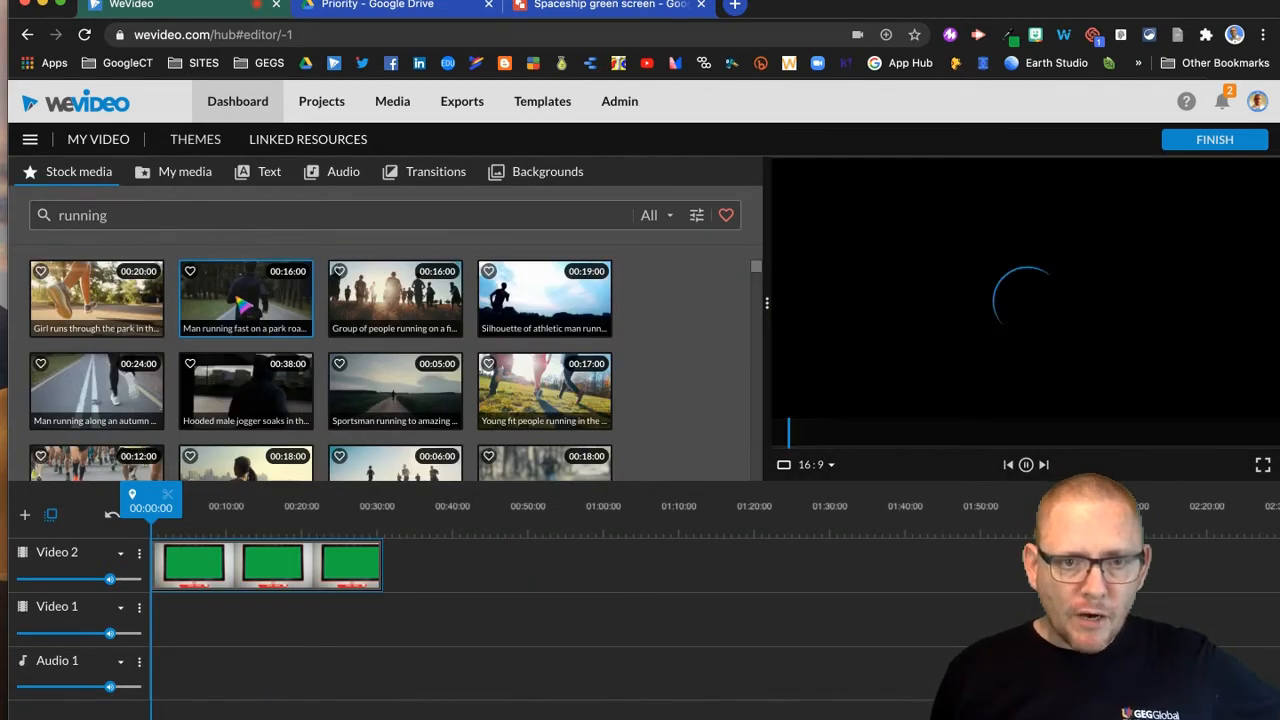
pyautogui.moveTo(426, 288); pyautogui.dragTo(190, 622)
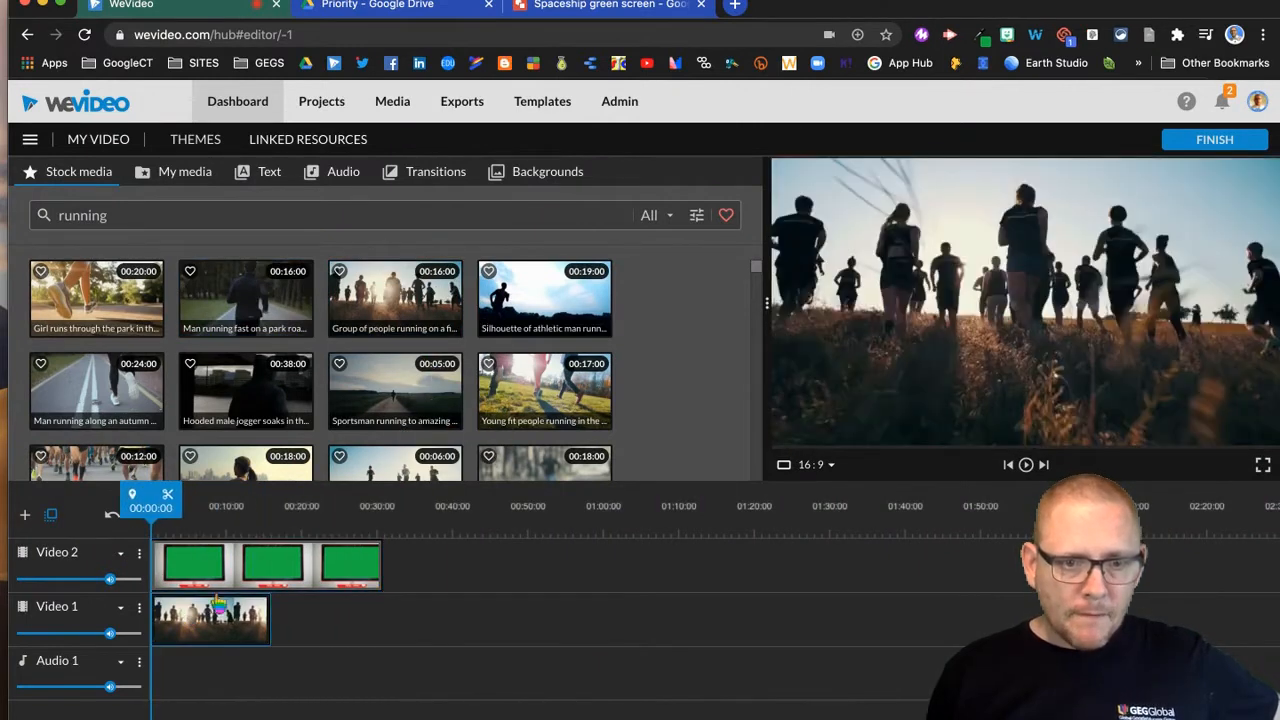
# Add a second copy of the group running clip after the first on Video 1, and extend the Jamboard image to match its end
pyautogui.moveTo(273, 628); pyautogui.dragTo(320, 598)
pyautogui.moveTo(395, 298); pyautogui.dragTo(318, 622)
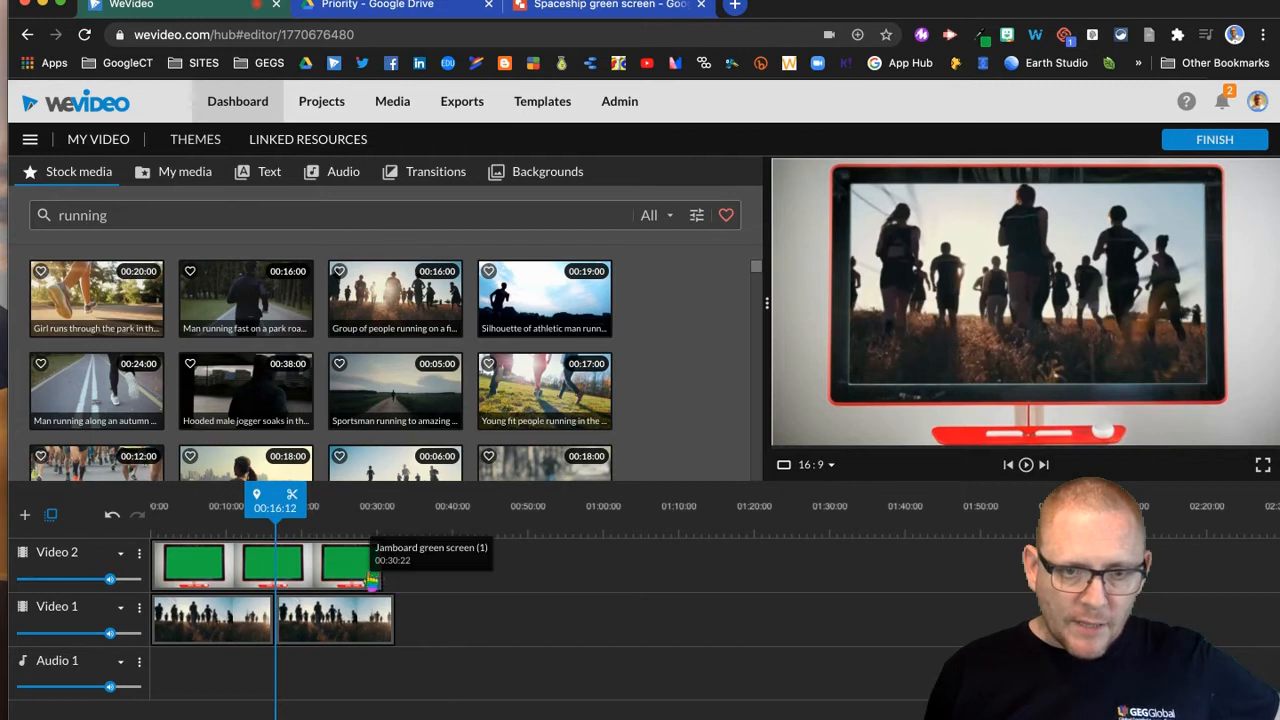
pyautogui.click(369, 578)
pyautogui.moveTo(381, 578); pyautogui.dragTo(398, 578)
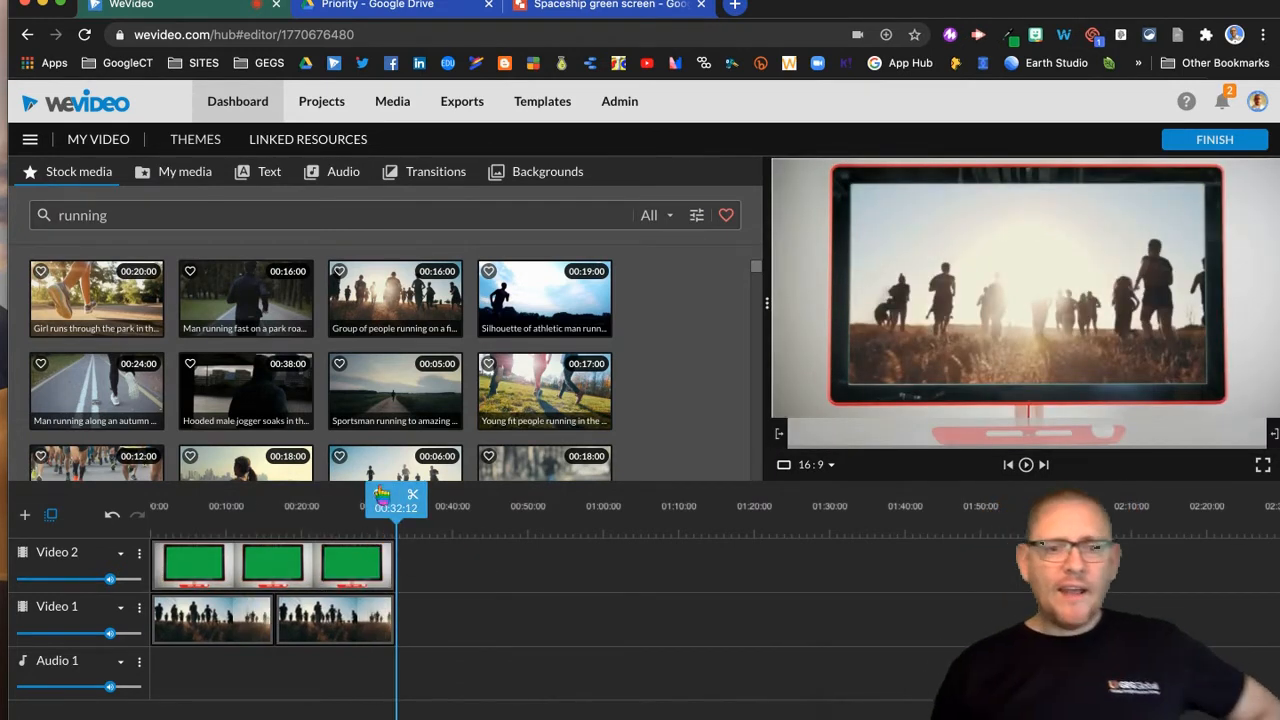
# Play the video from the start to preview the running footage inside the Jamboard screen
pyautogui.moveTo(396, 500); pyautogui.dragTo(146, 549)
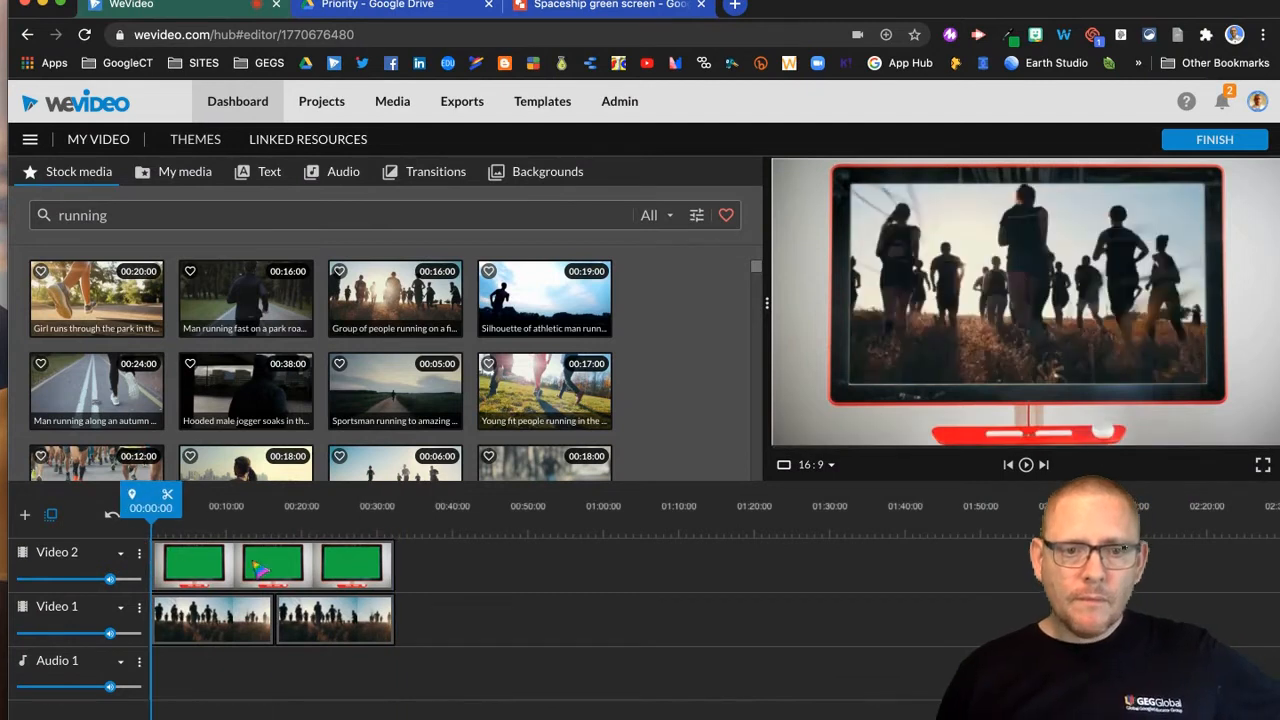
pyautogui.click(1026, 466)
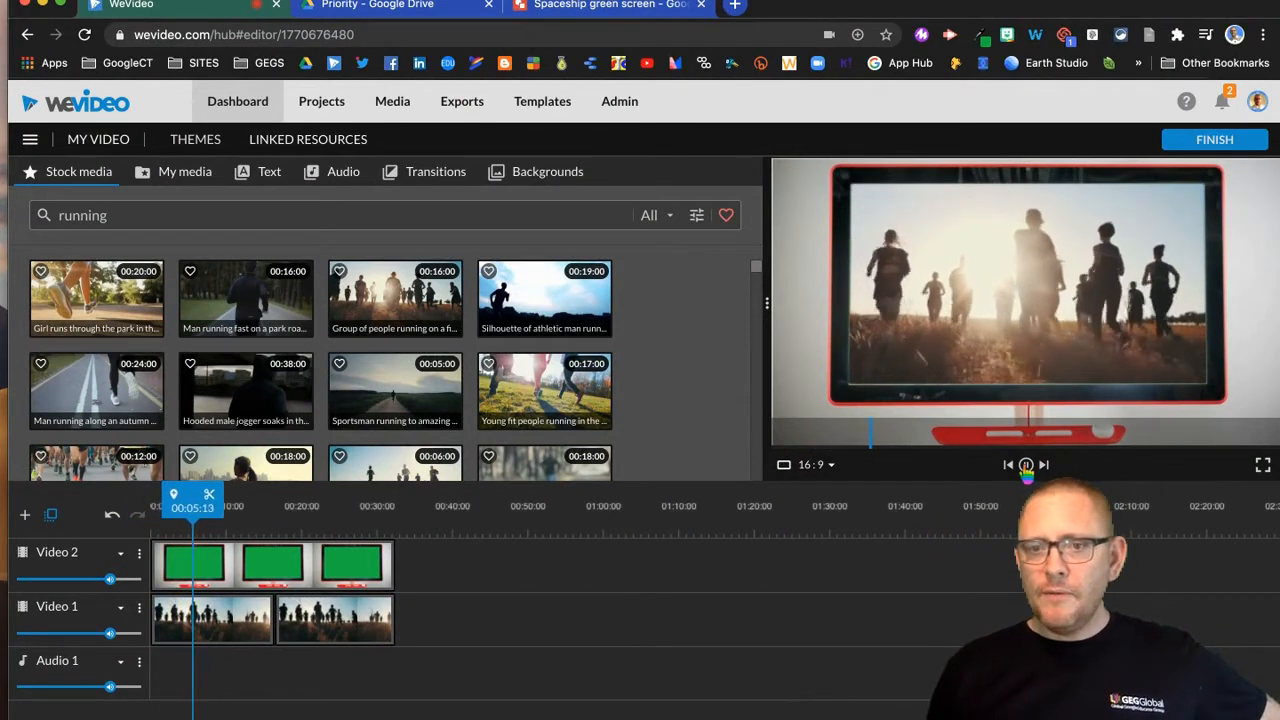
pyautogui.click(1026, 466)
# Set the speed of the first group running clip on Video 1 to 3x and save the change
pyautogui.click(213, 627)
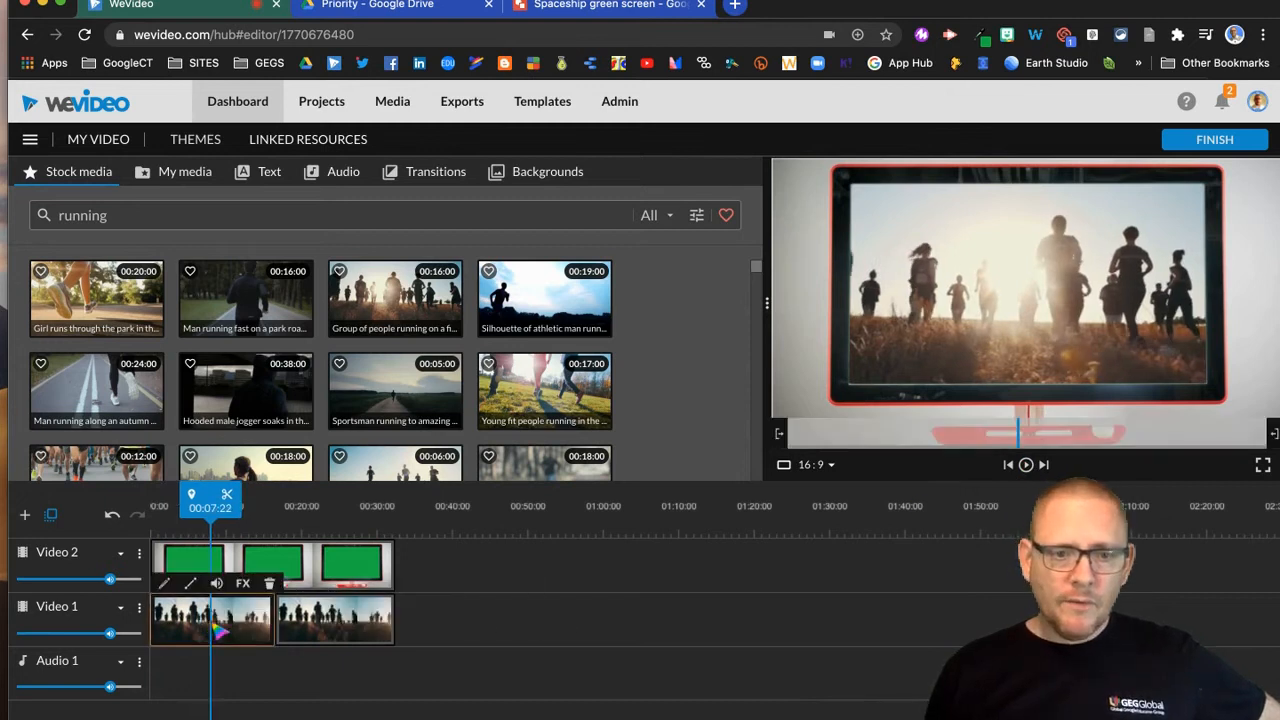
pyautogui.doubleClick(213, 627)
pyautogui.click(313, 174)
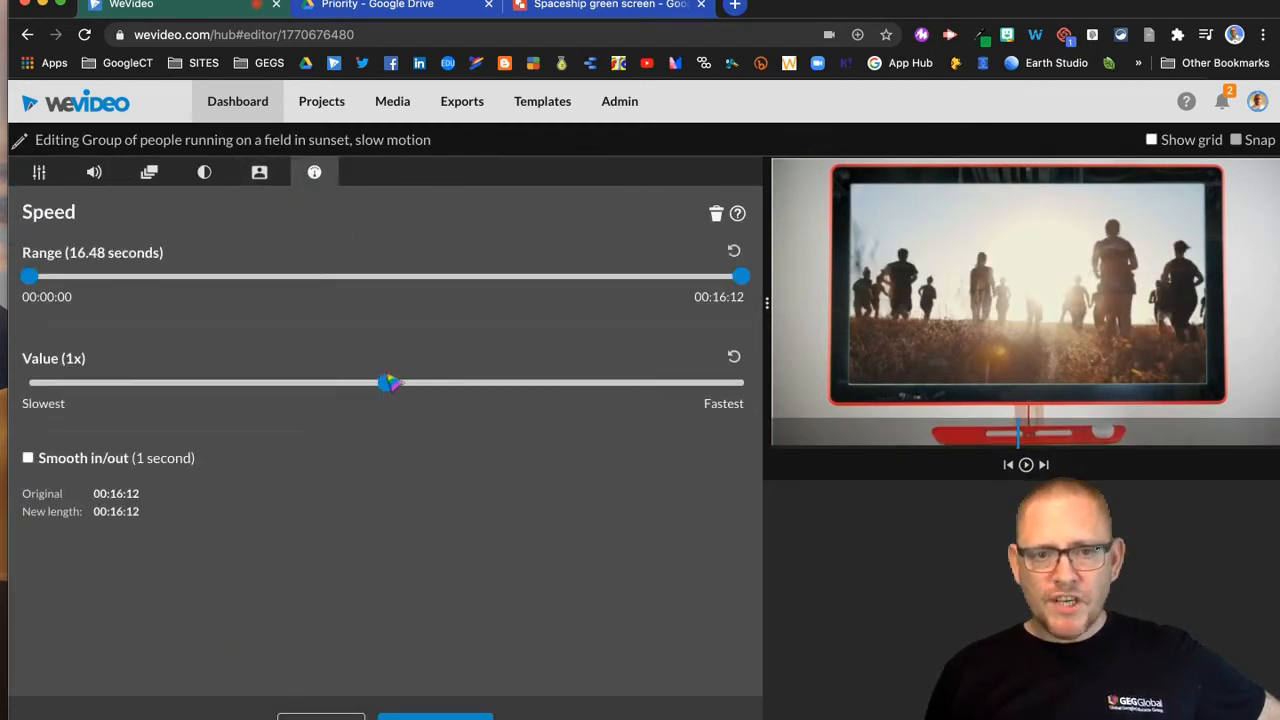
pyautogui.click(474, 384)
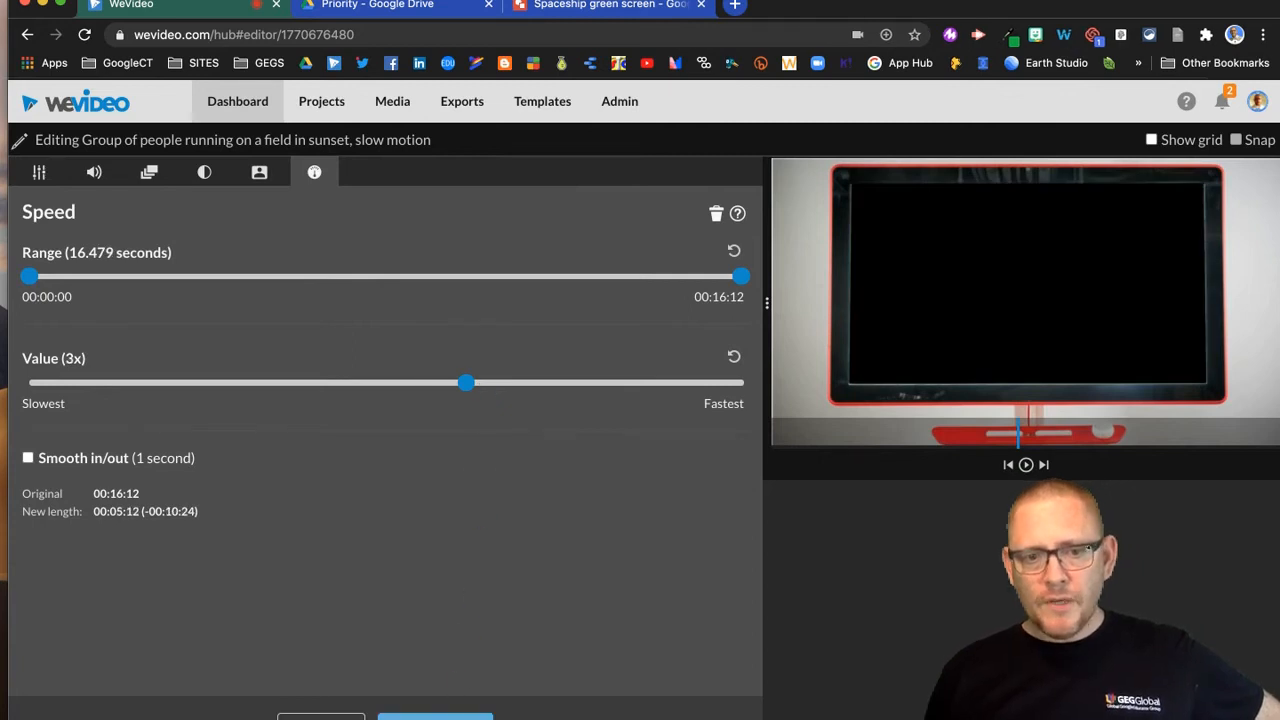
pyautogui.click(435, 715)
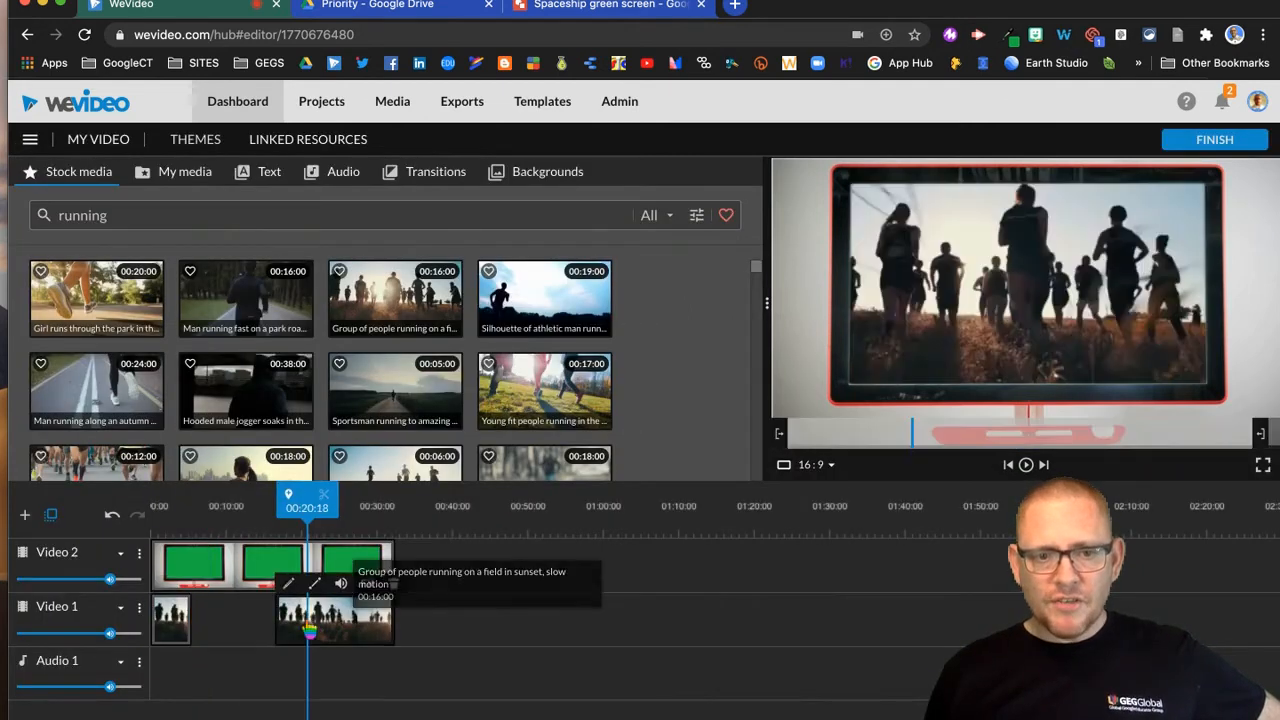
# Set the speed of the second group running clip on Video 1 to 3x and save the change
pyautogui.doubleClick(310, 628)
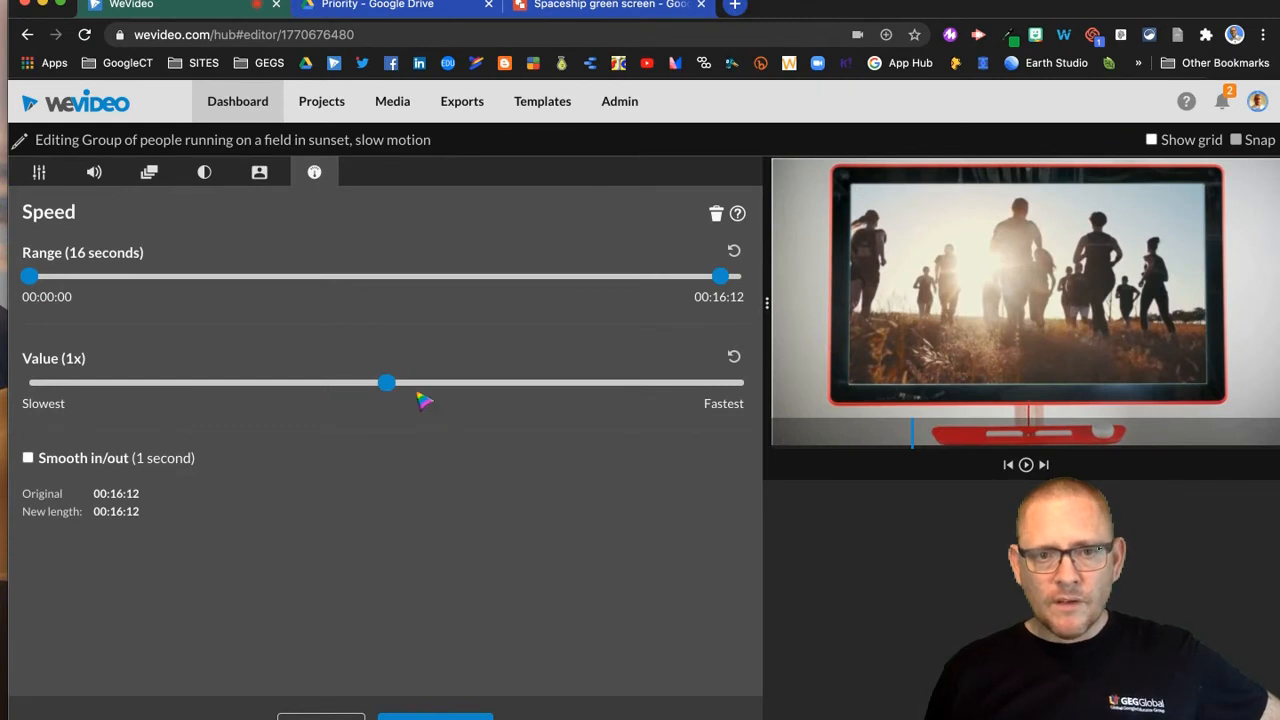
pyautogui.click(501, 384)
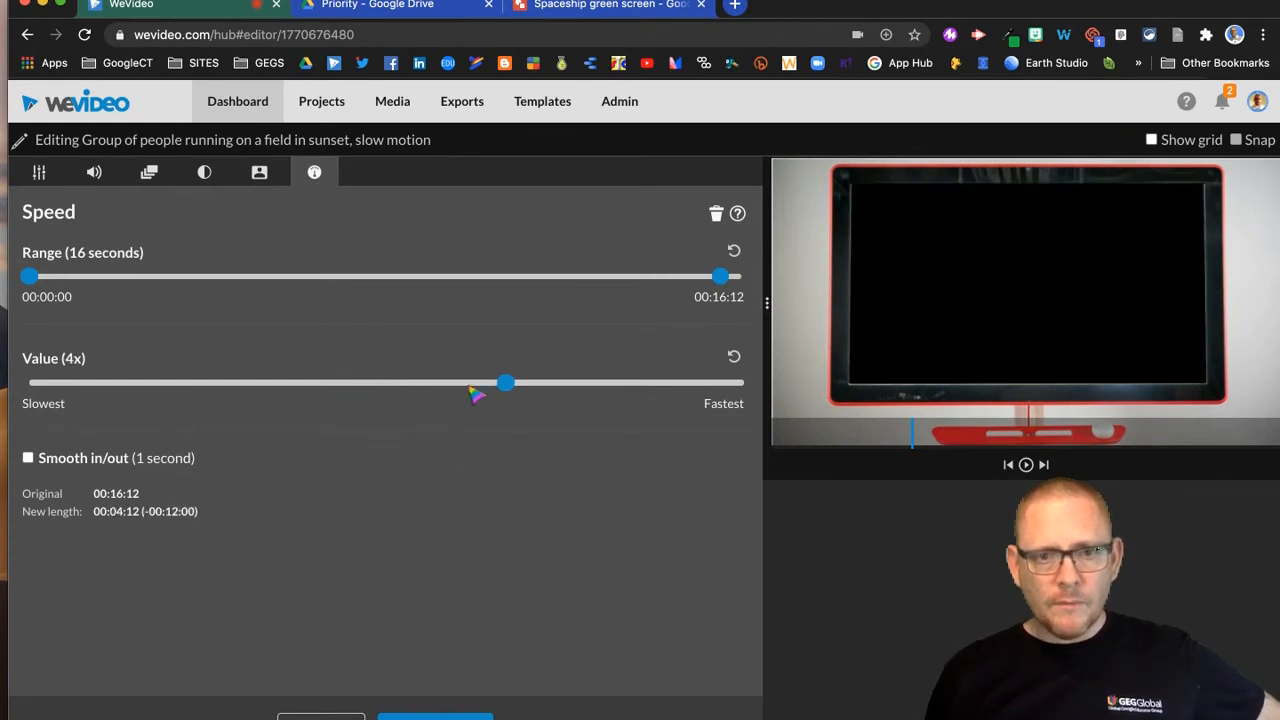
pyautogui.click(467, 385)
pyautogui.click(457, 716)
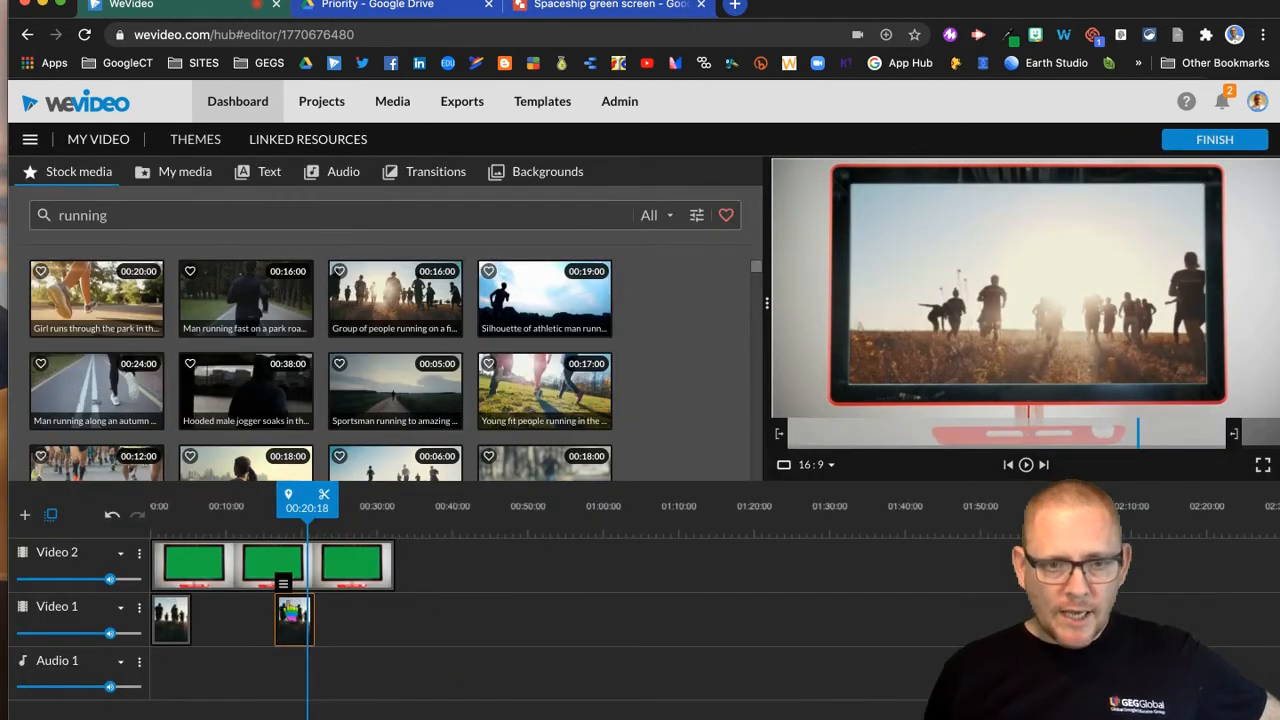
# Move the second running clip directly after the first on Video 1, and shorten the Jamboard image to end with it
pyautogui.moveTo(283, 622); pyautogui.dragTo(200, 620)
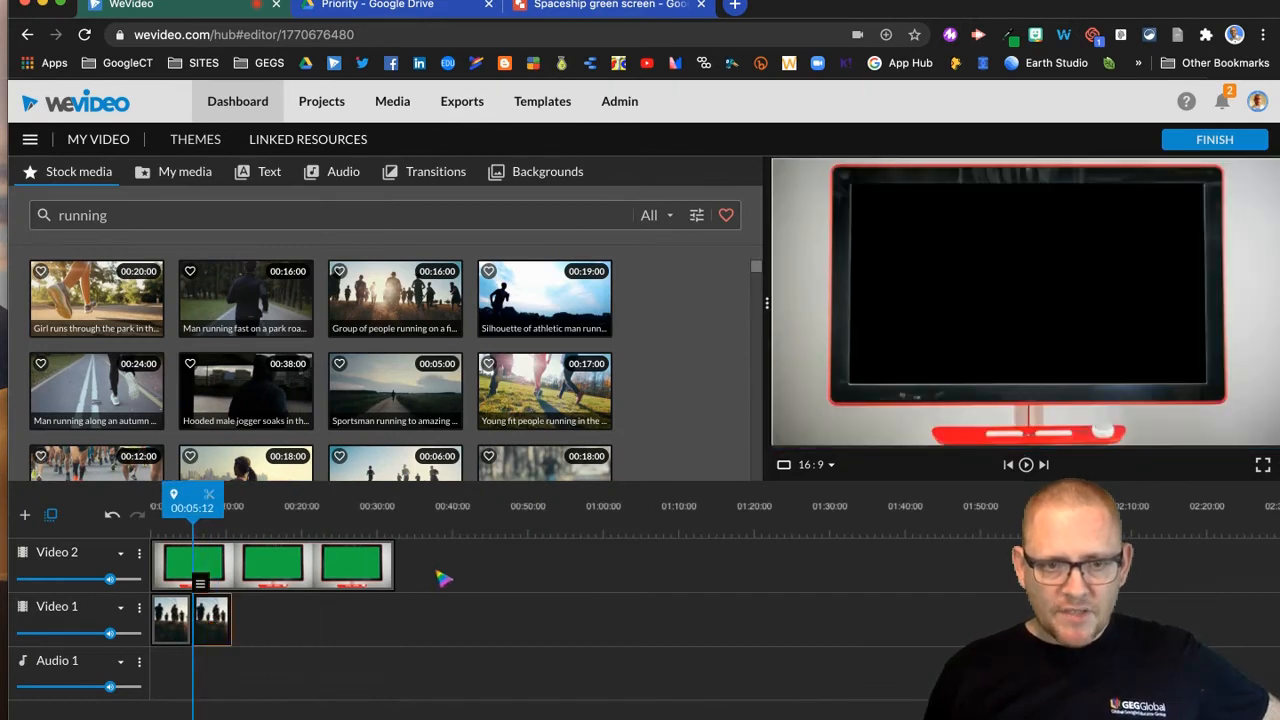
pyautogui.click(395, 570)
pyautogui.moveTo(347, 572); pyautogui.dragTo(318, 571)
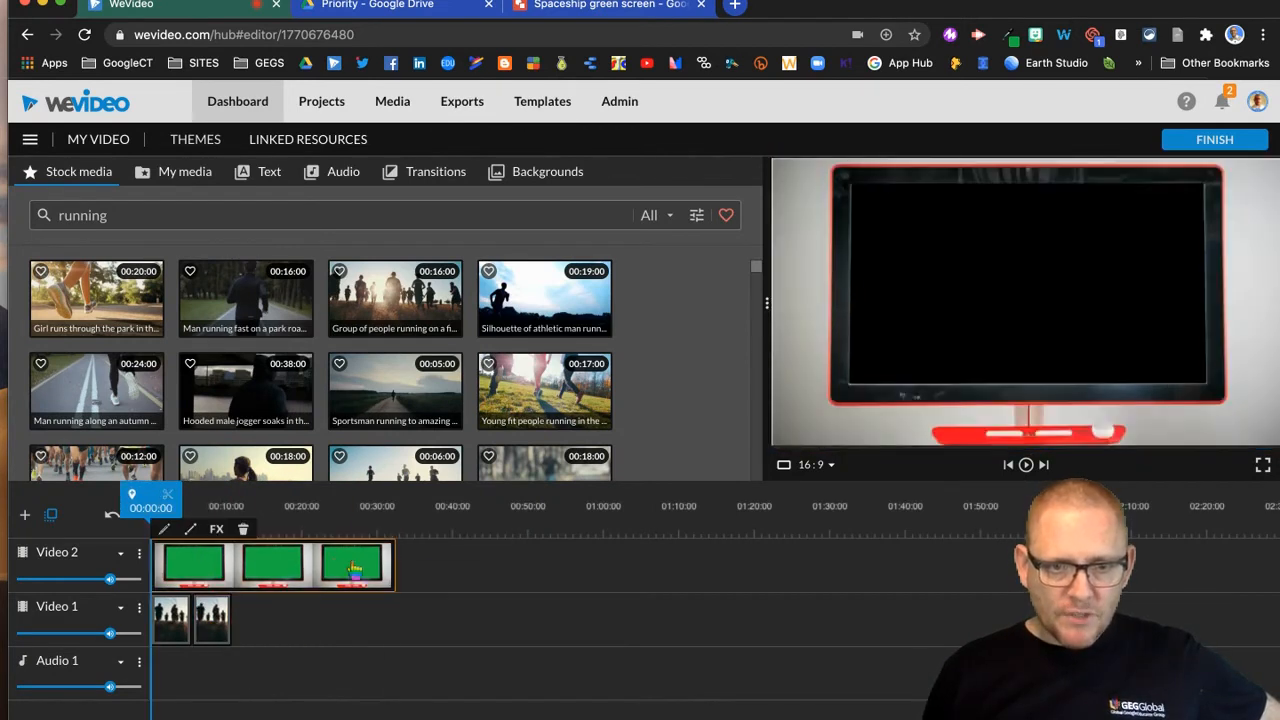
pyautogui.moveTo(399, 572); pyautogui.dragTo(243, 562)
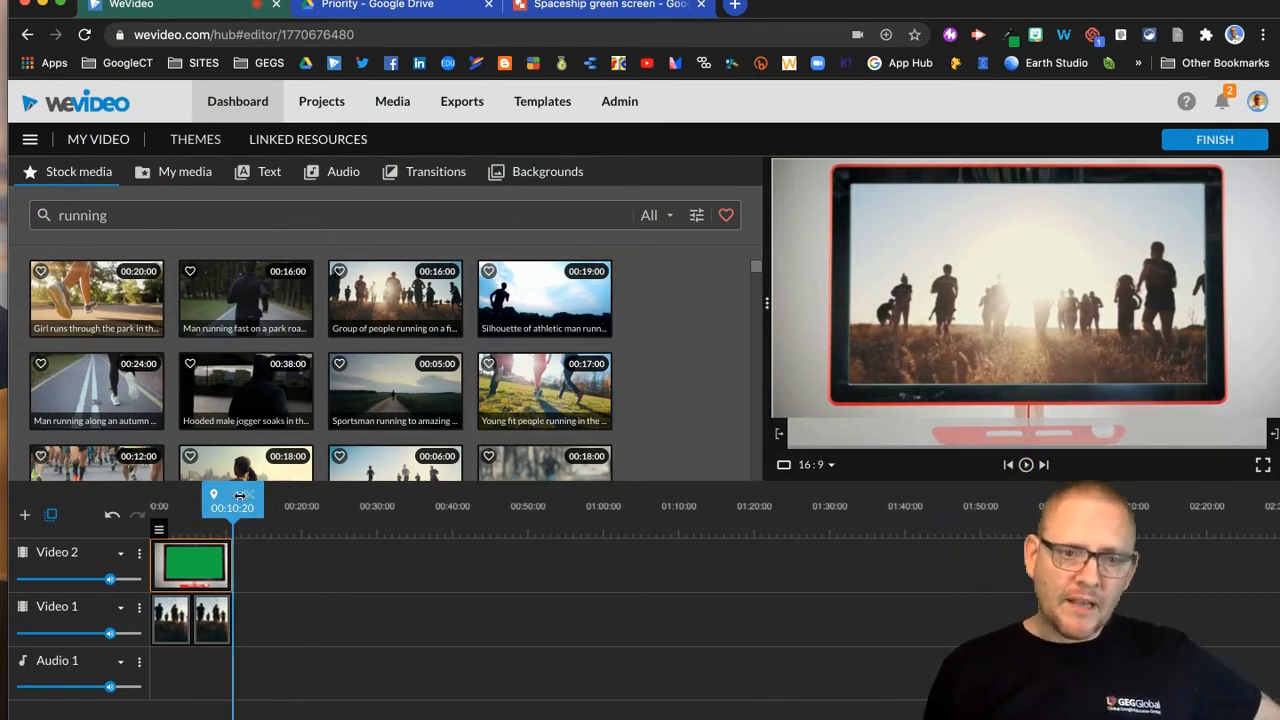
# Play the video from the start to preview the sped-up running footage inside the Jamboard screen
pyautogui.moveTo(239, 496); pyautogui.dragTo(150, 496)
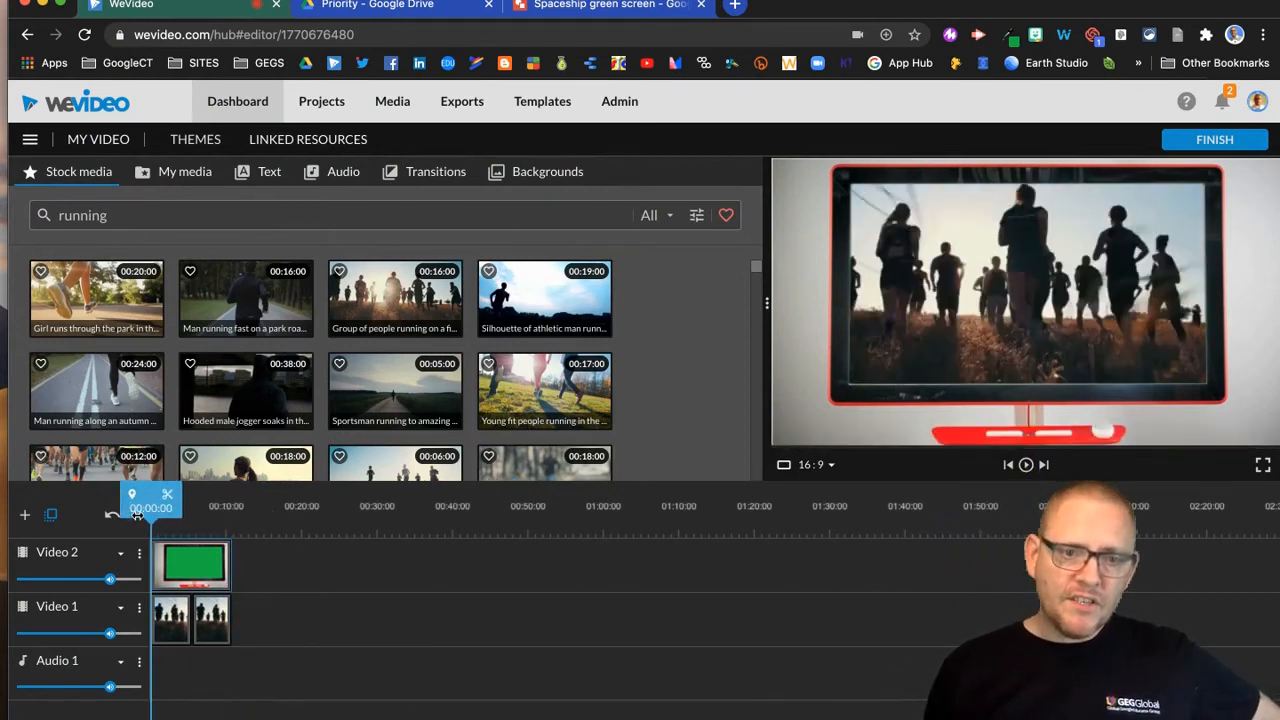
pyautogui.click(1027, 465)
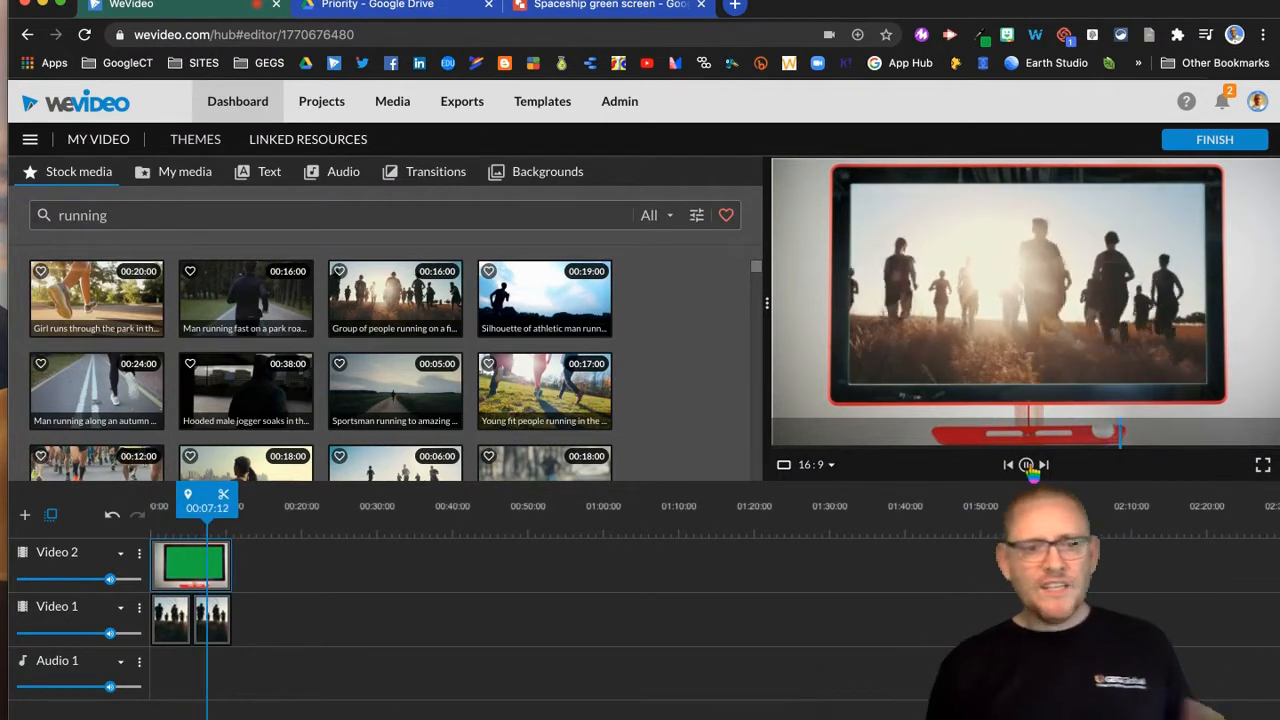
pyautogui.click(1027, 465)
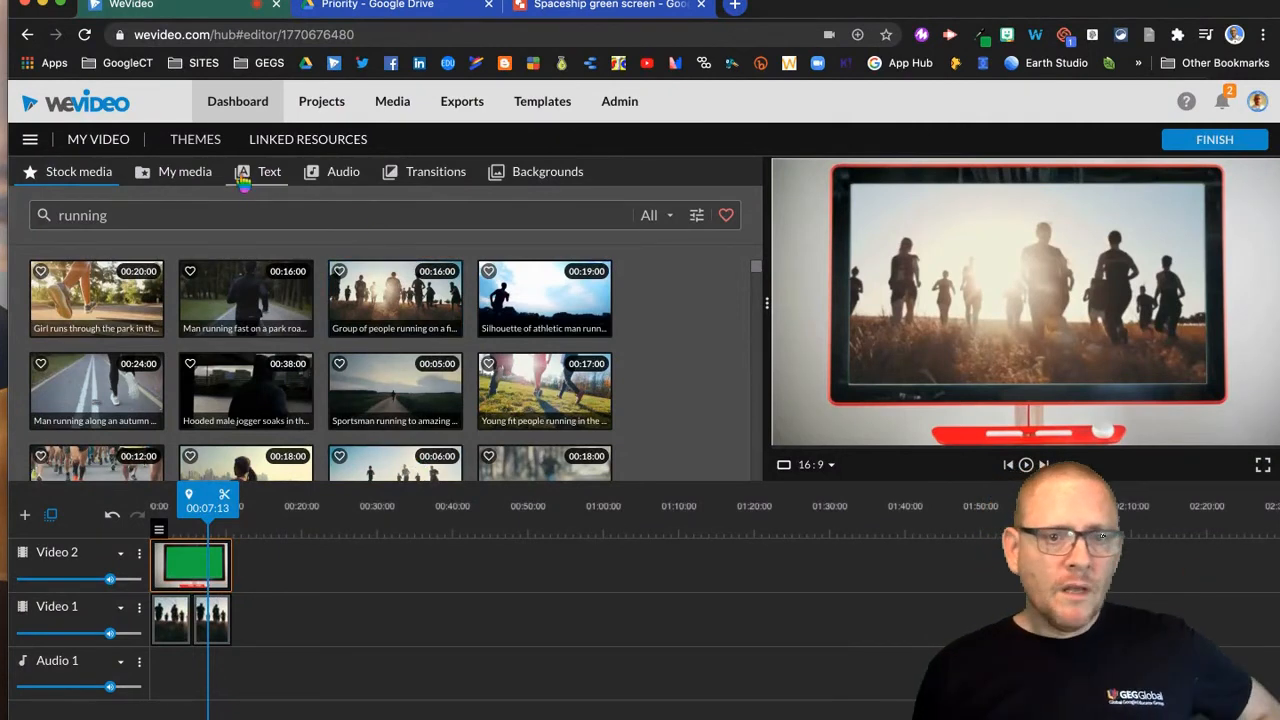
# Place the Outdoor cinema green screen image after the Jamboard image on Video 2, scale it to 2.52 and centre its screen in the frame
pyautogui.click(188, 182)
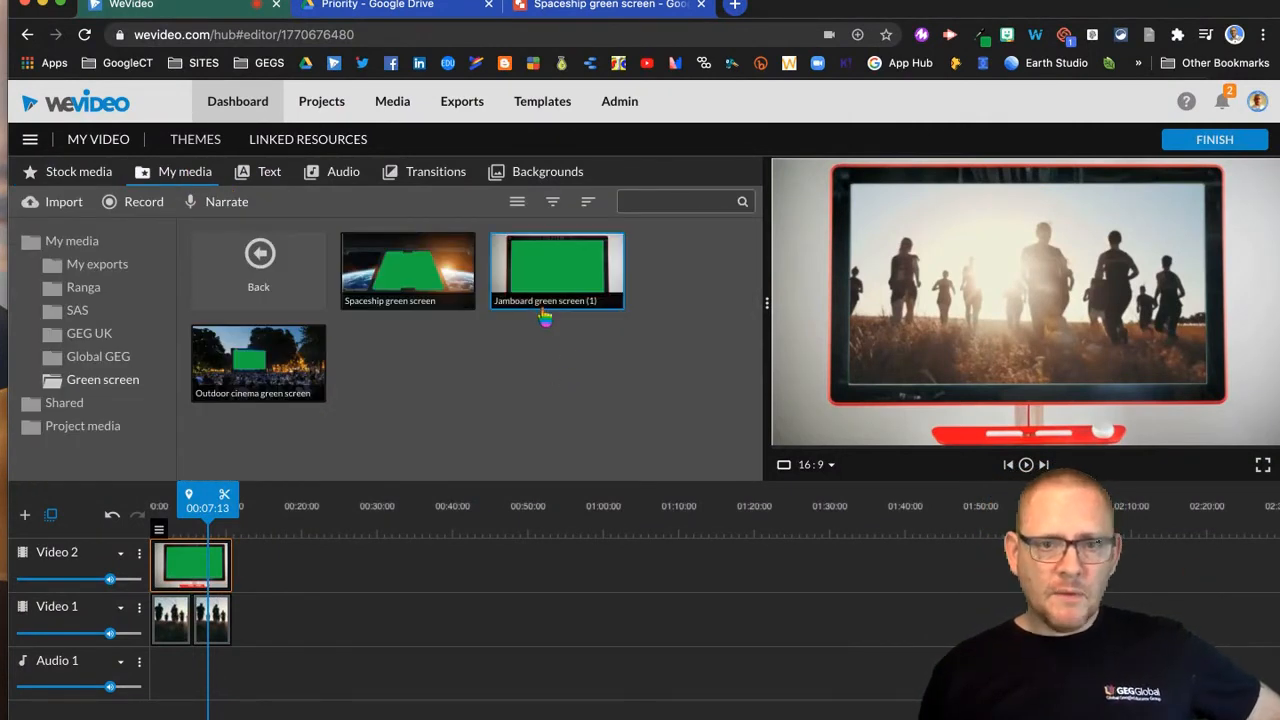
pyautogui.moveTo(257, 366); pyautogui.dragTo(342, 570)
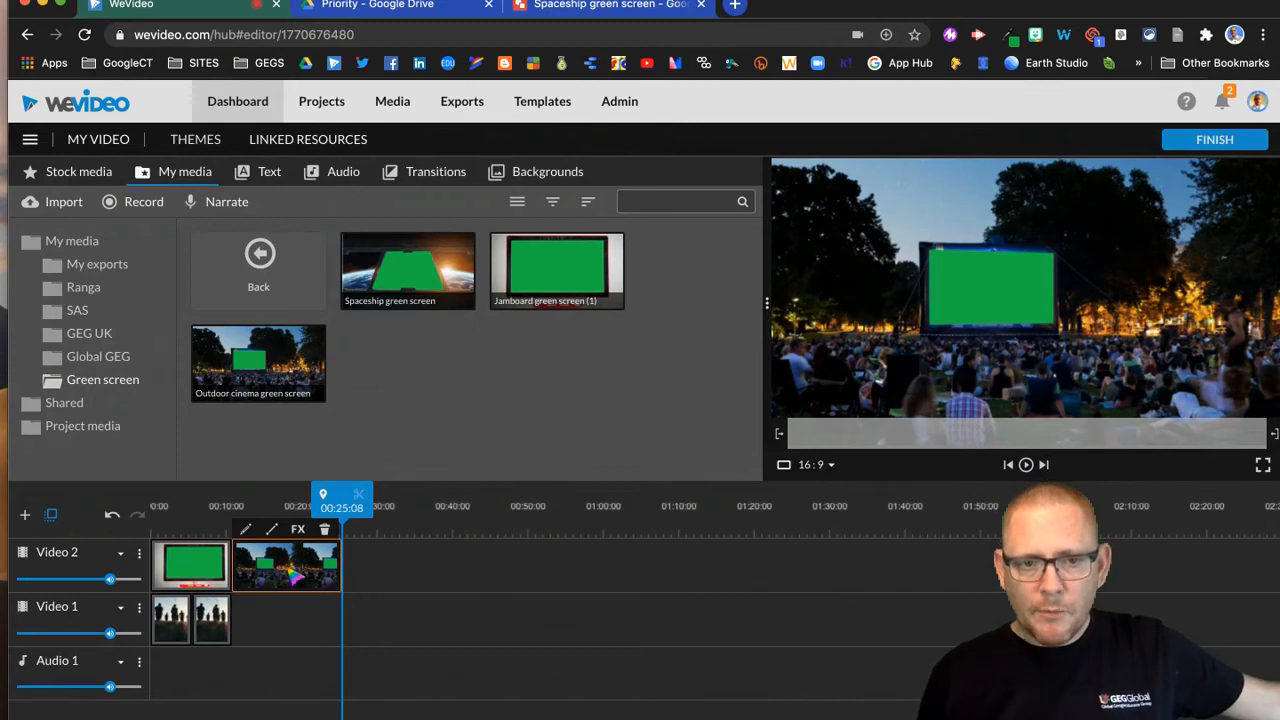
pyautogui.doubleClick(294, 574)
pyautogui.moveTo(401, 420); pyautogui.dragTo(488, 440)
pyautogui.moveTo(857, 337); pyautogui.dragTo(890, 363)
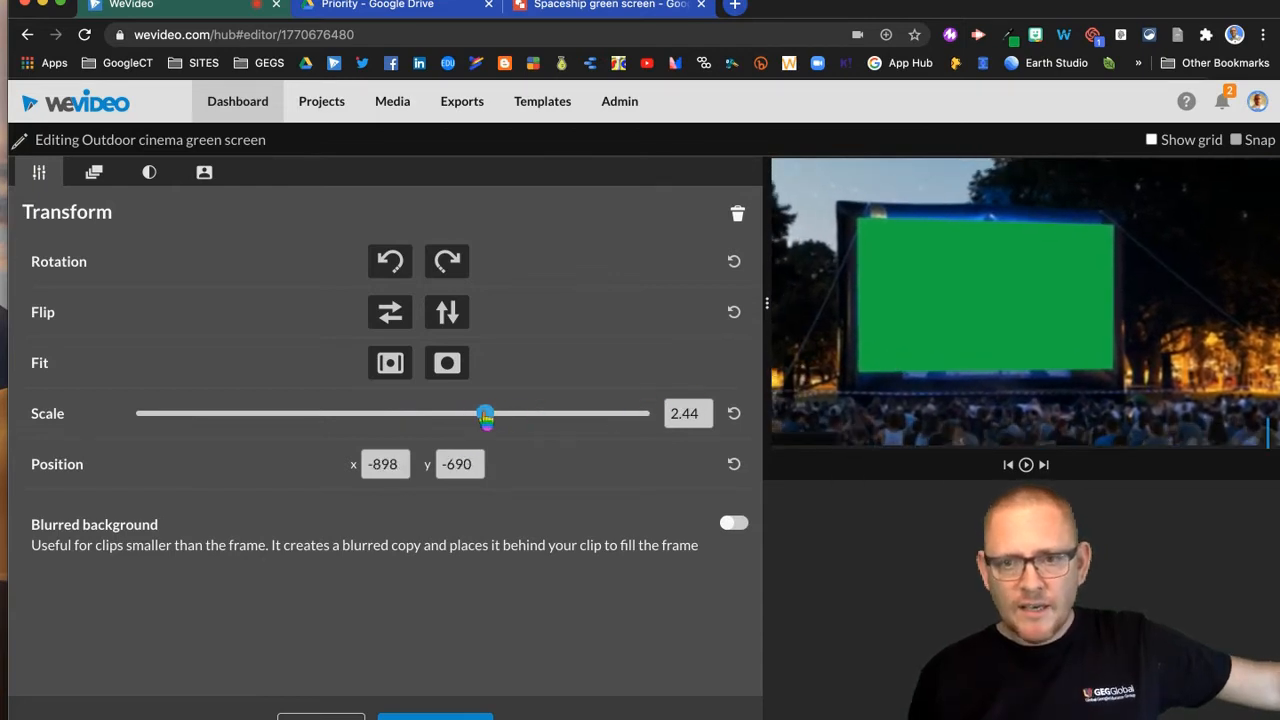
pyautogui.moveTo(485, 418); pyautogui.dragTo(493, 422)
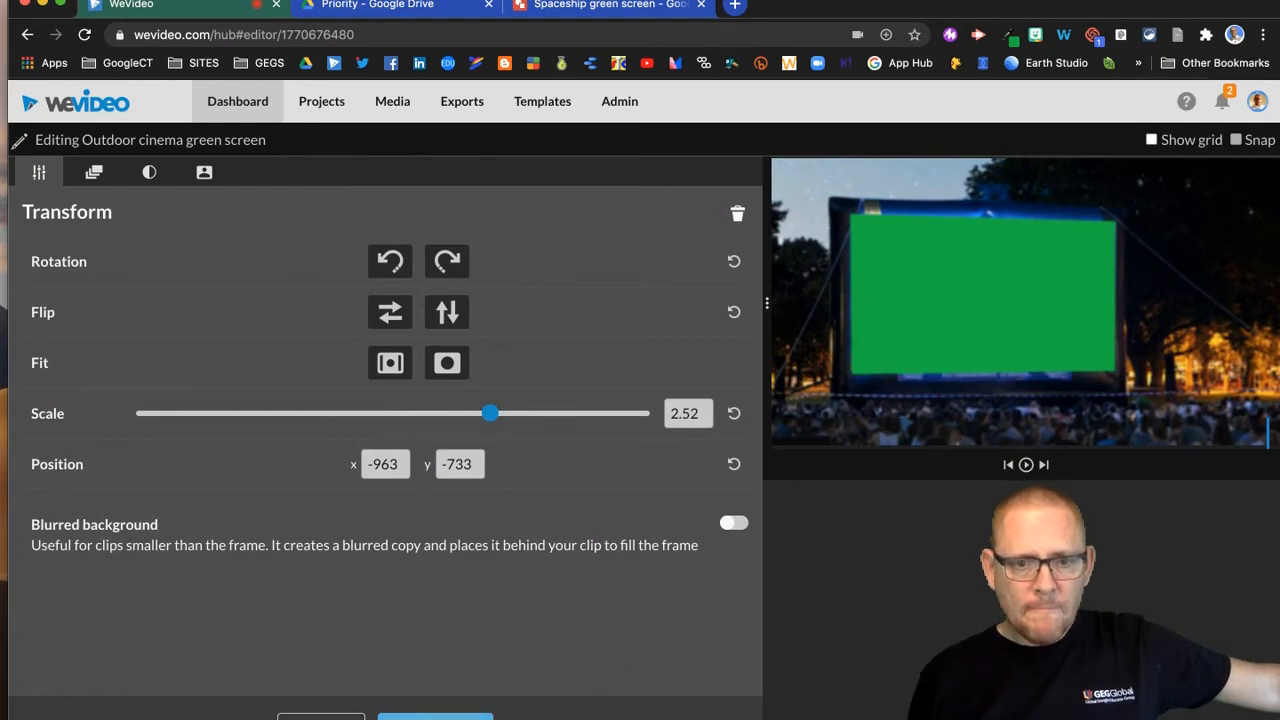
pyautogui.click(435, 717)
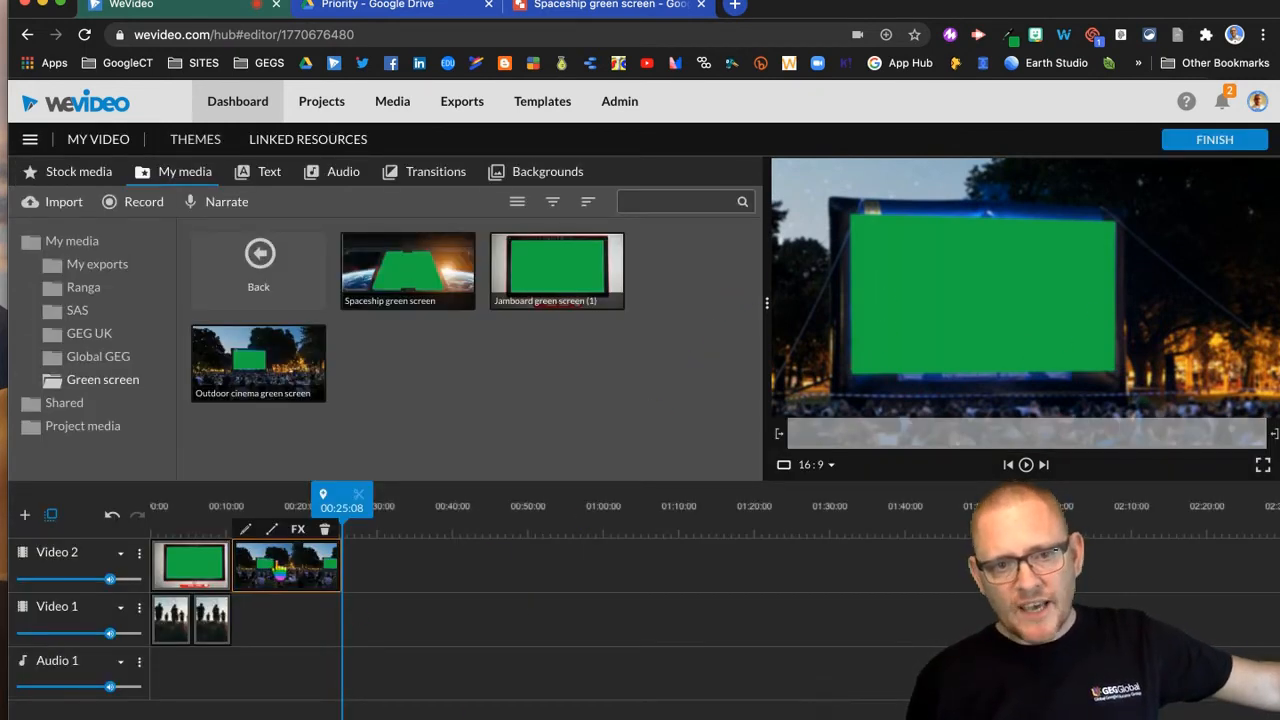
# Key out the green colour 00b23e from the Outdoor cinema image and save the change
pyautogui.doubleClick(281, 572)
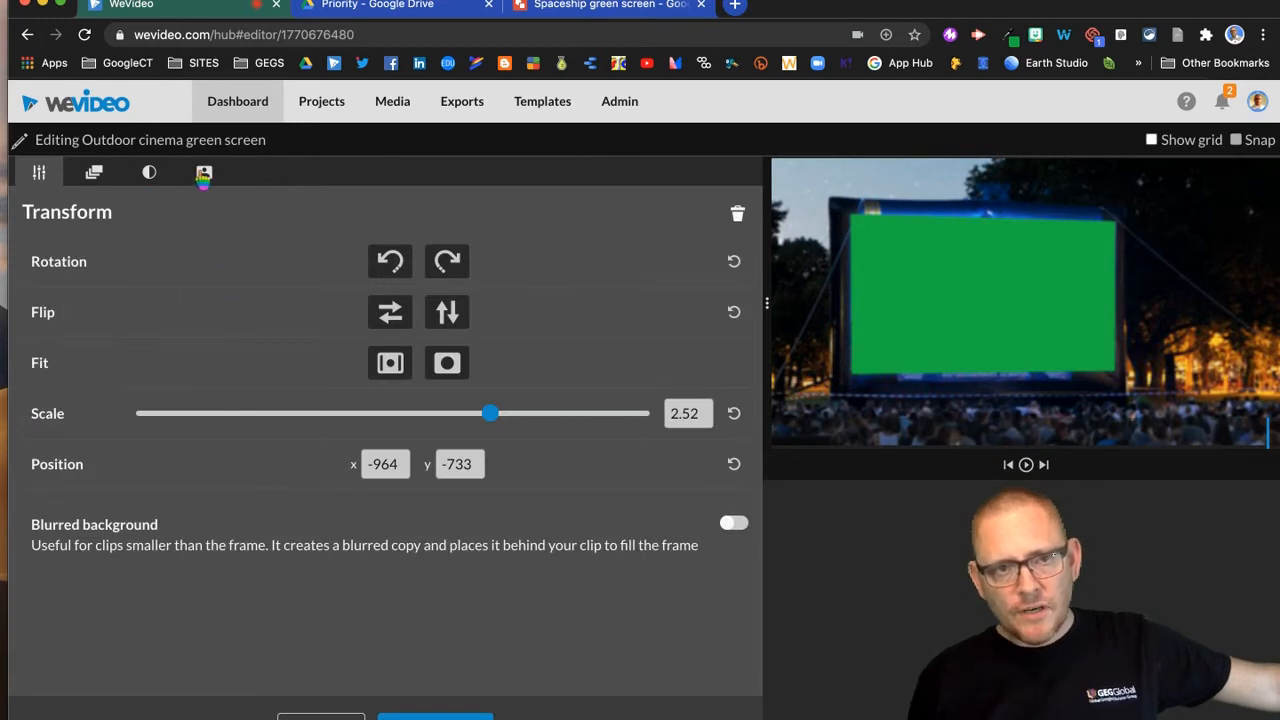
pyautogui.click(203, 174)
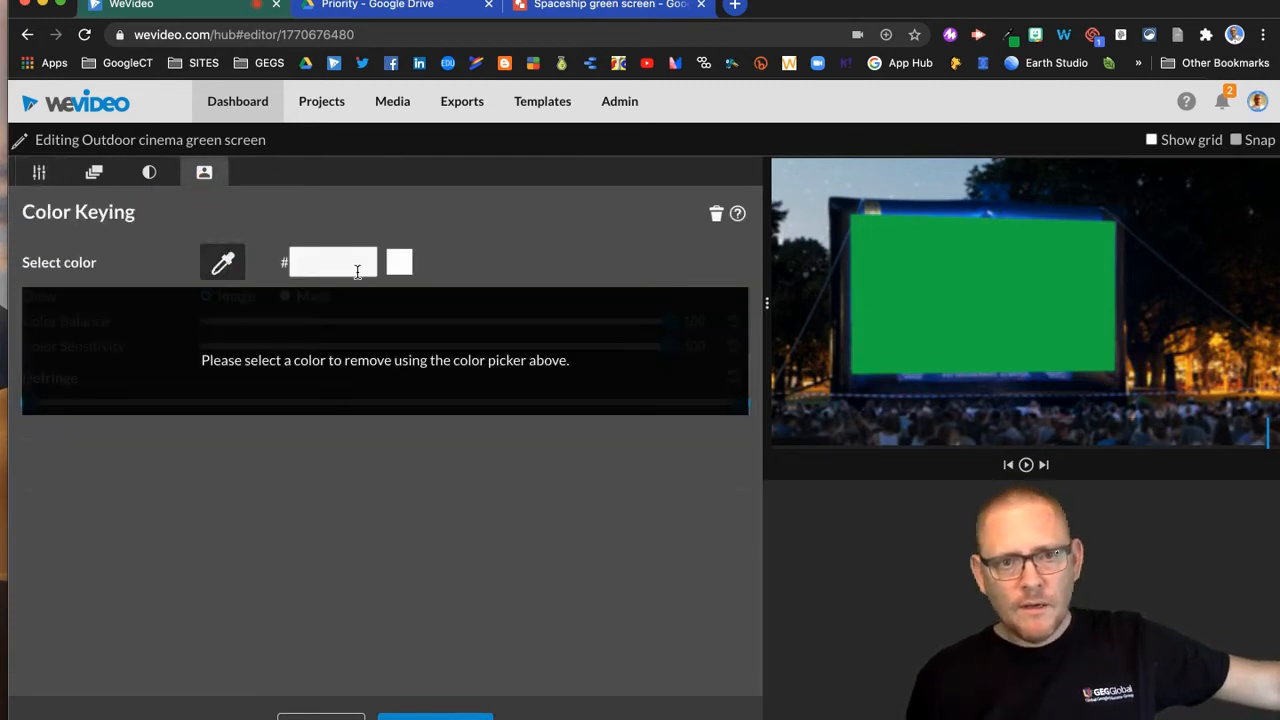
pyautogui.click(957, 264)
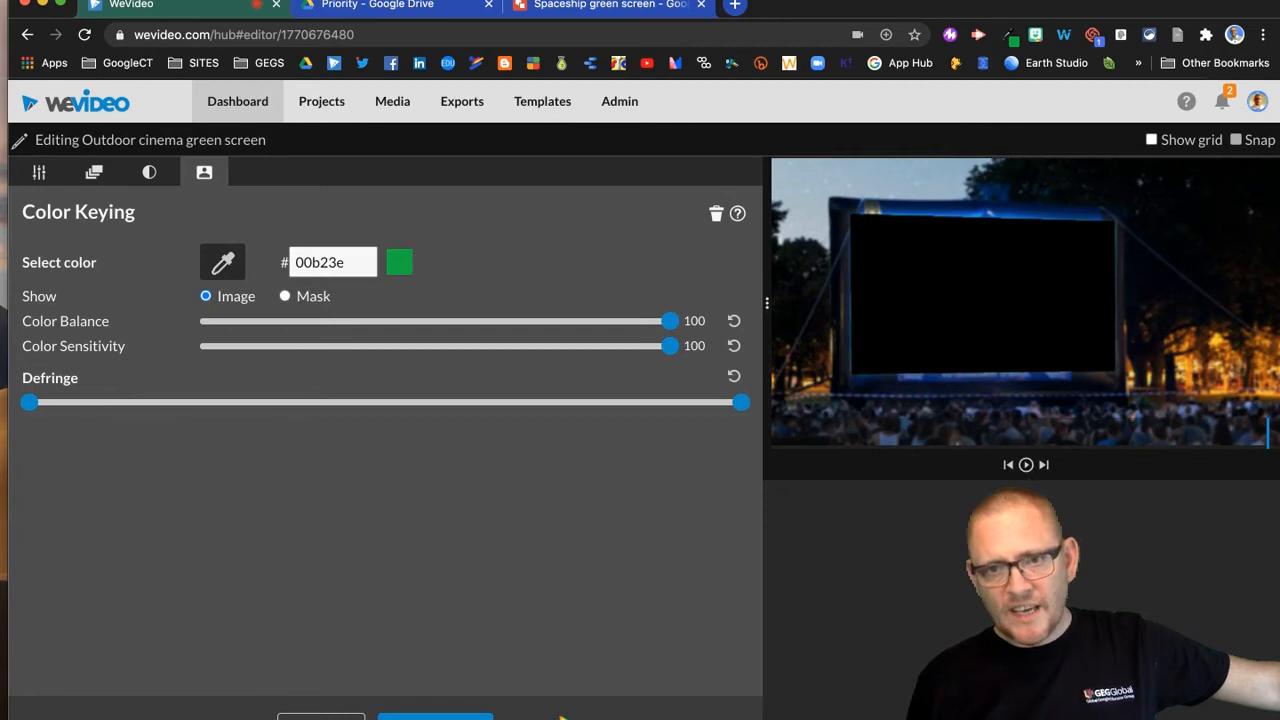
pyautogui.click(435, 717)
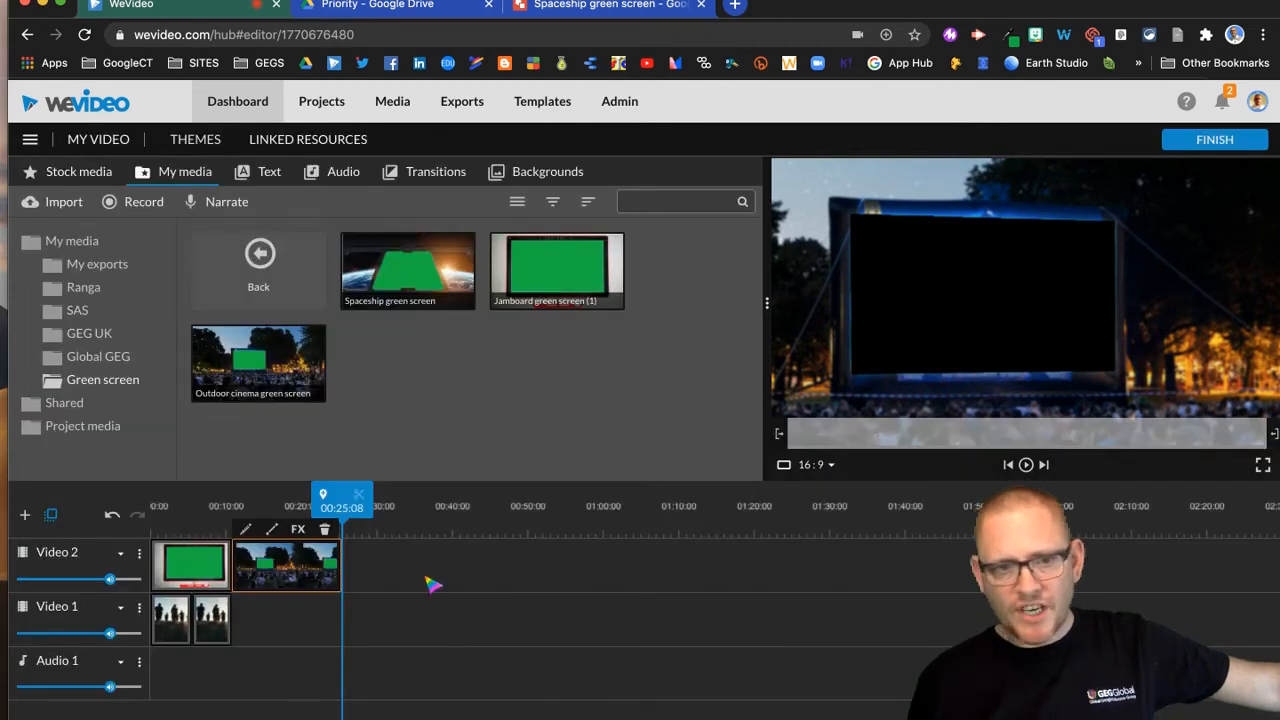
# Search the stock media for "dogs"
pyautogui.click(85, 177)
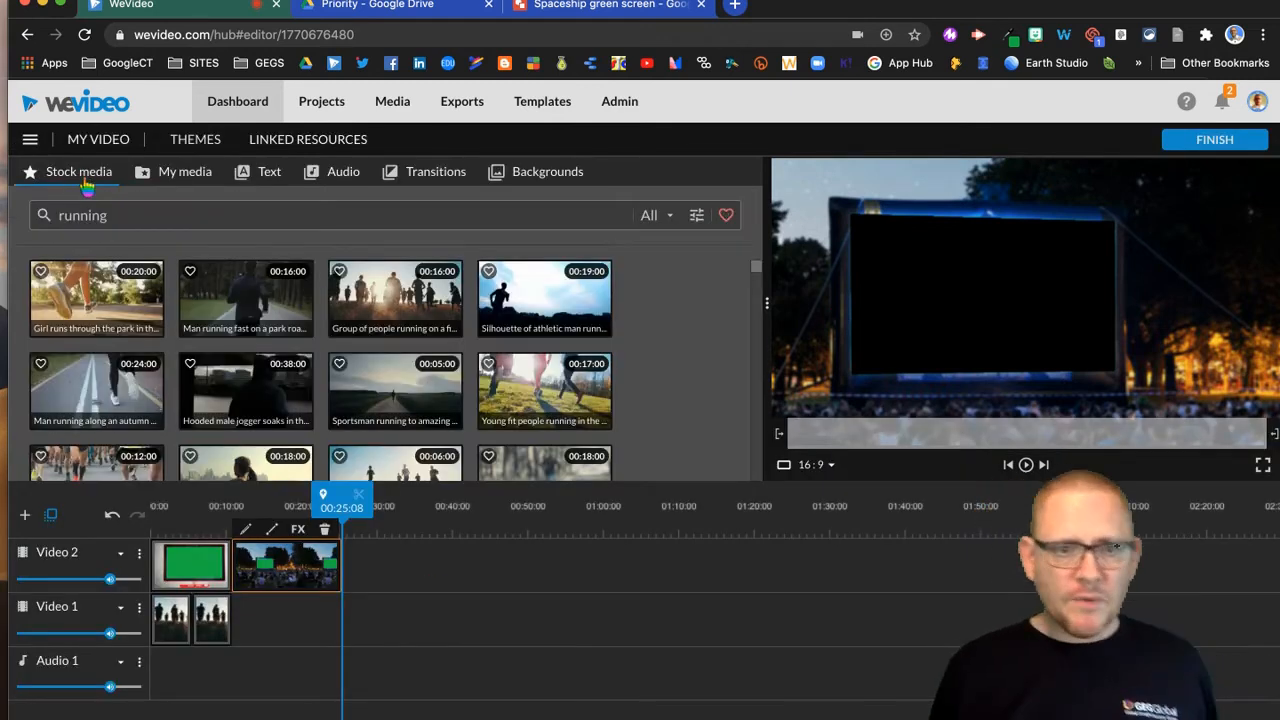
pyautogui.scroll(-2, 565, 368)
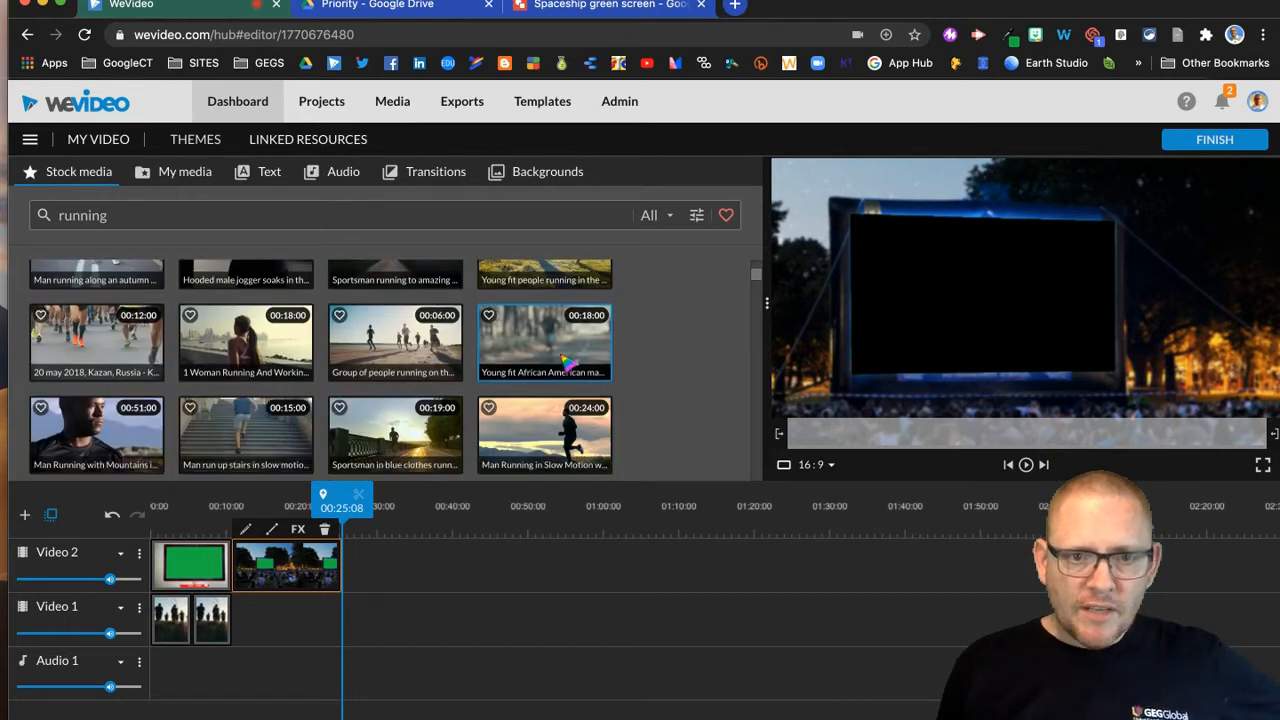
pyautogui.doubleClick(178, 219)
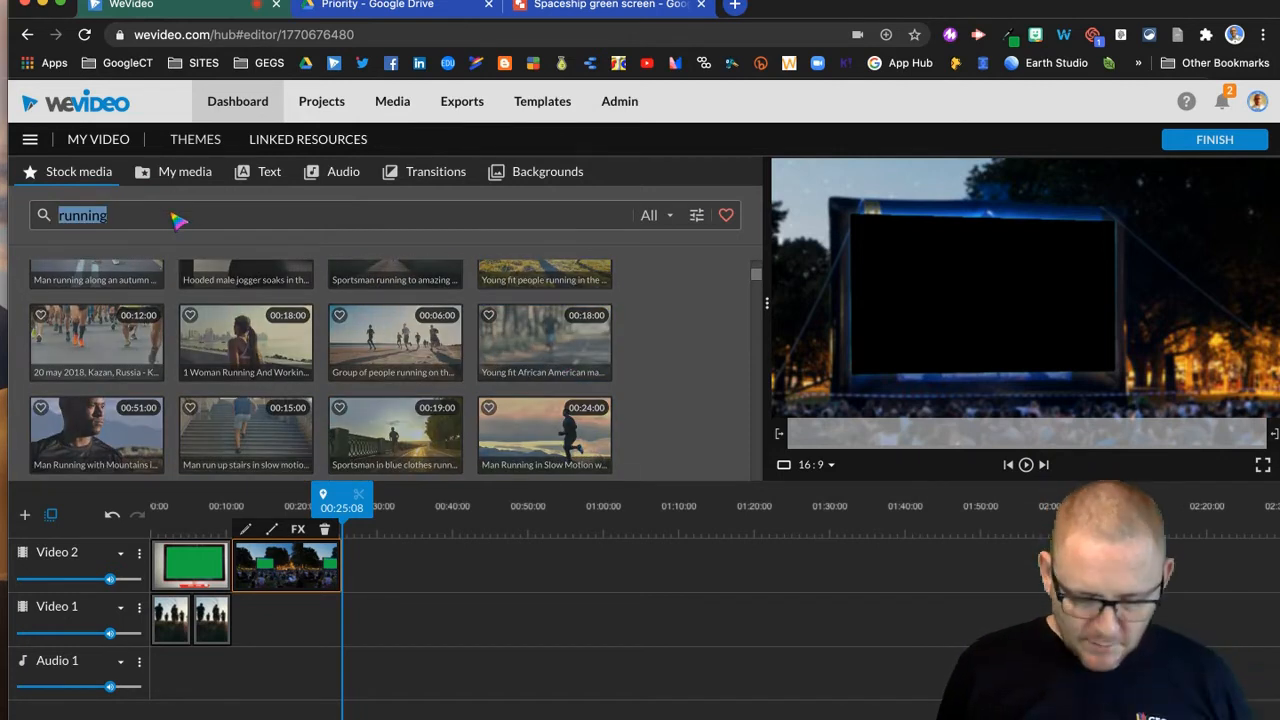
pyautogui.press('Return')
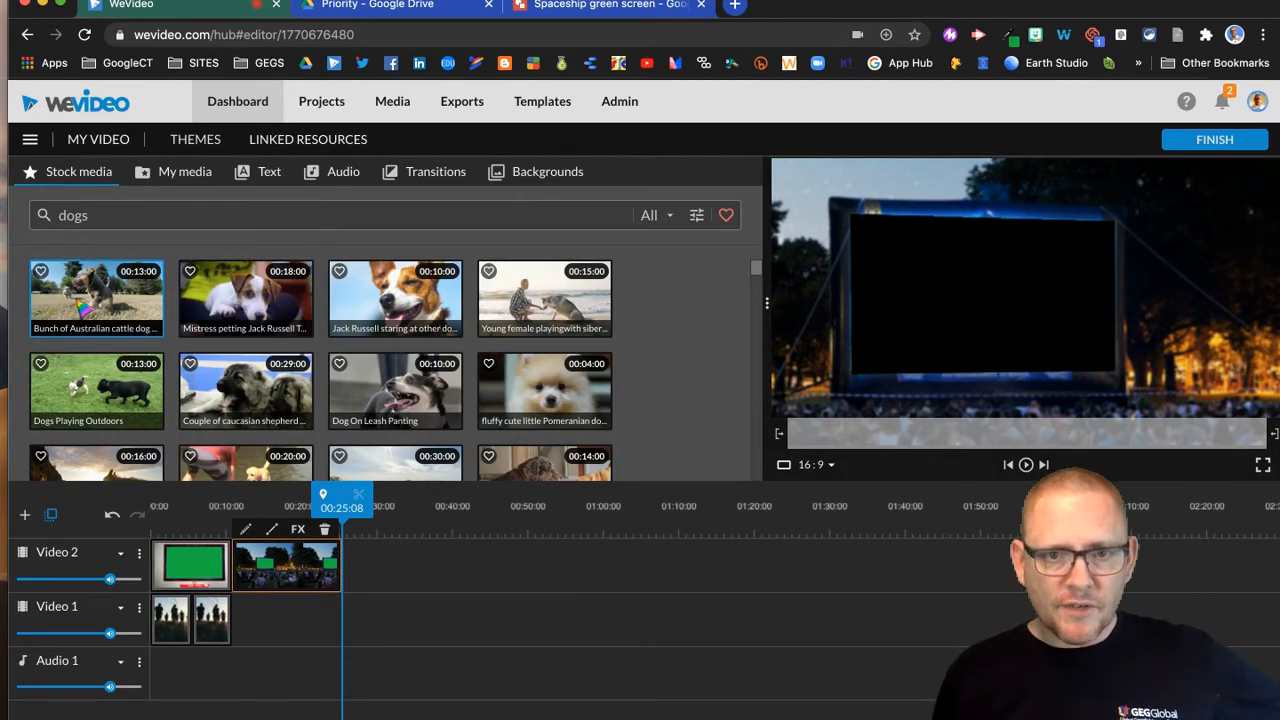
# Place the Australian cattle dog clip after the running clips on Video 1, and trim the Outdoor cinema image to its end
pyautogui.moveTo(96, 297); pyautogui.dragTo(262, 620)
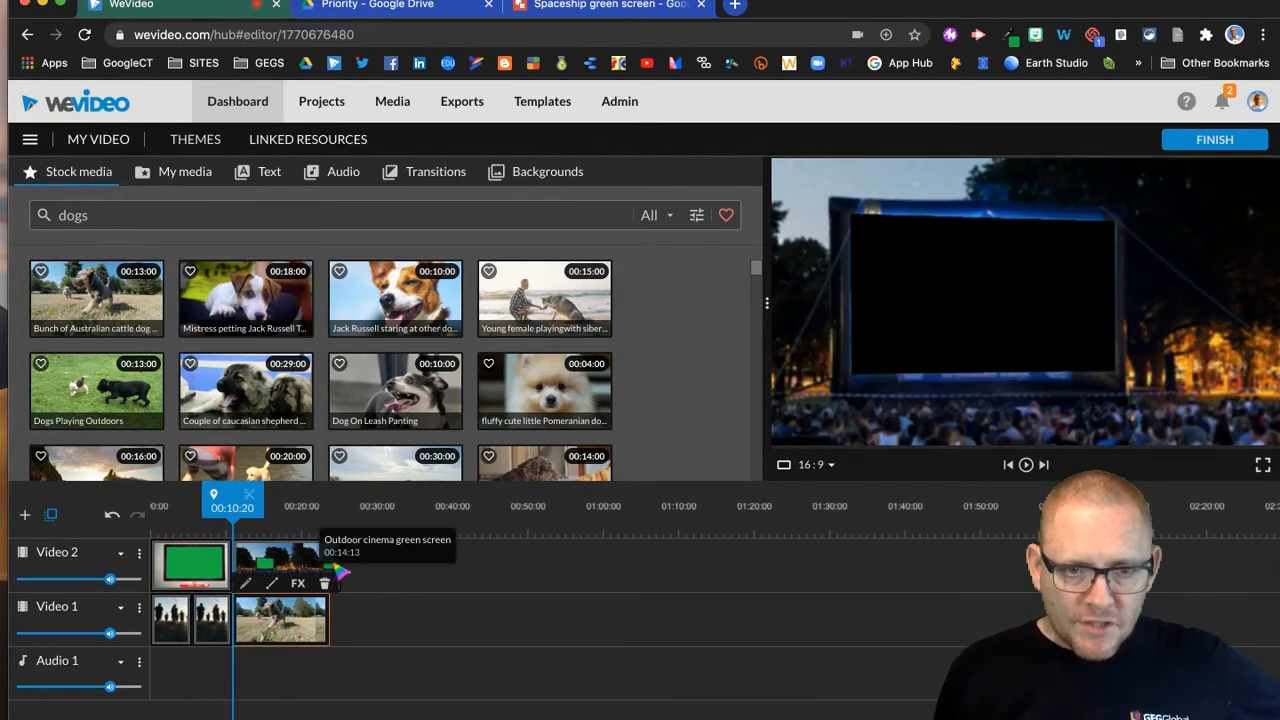
pyautogui.moveTo(340, 575); pyautogui.dragTo(330, 575)
pyautogui.moveTo(336, 505); pyautogui.dragTo(217, 505)
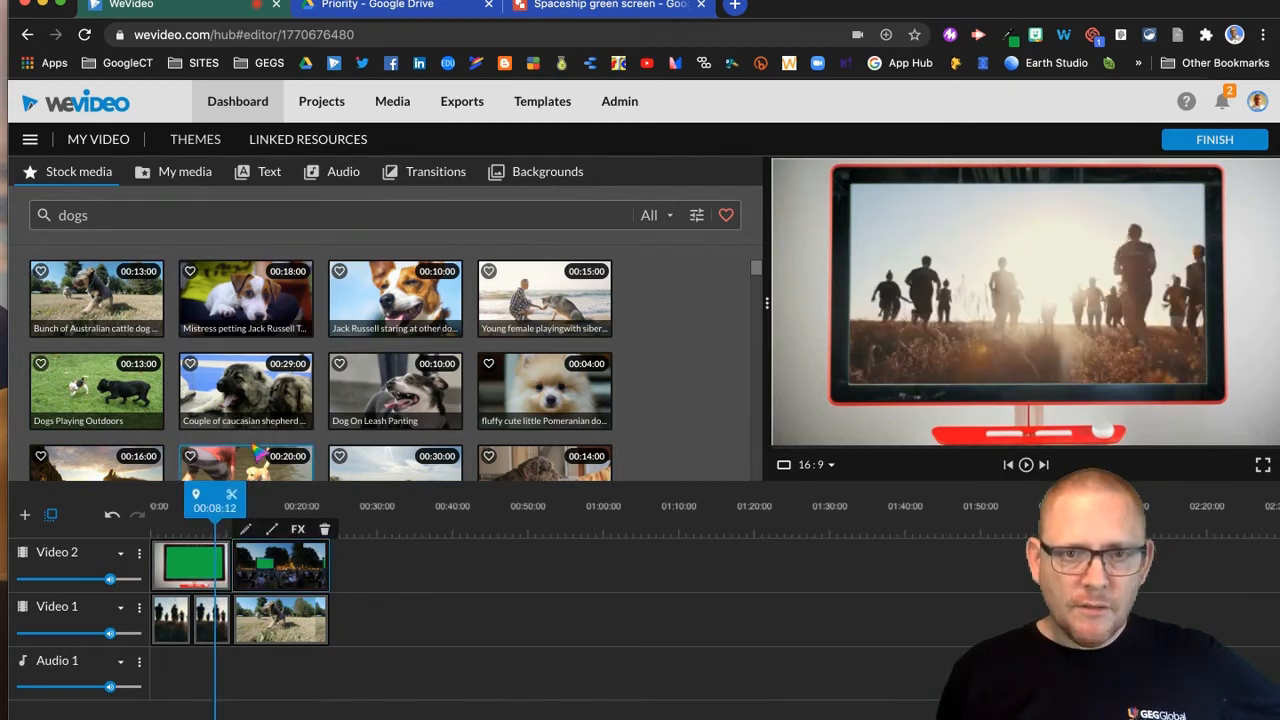
# Add Cross fade transitions between the Jamboard and Outdoor cinema images on Video 2 and between the running and dog clips on Video 1
pyautogui.click(436, 174)
pyautogui.moveTo(233, 279); pyautogui.dragTo(250, 565)
pyautogui.moveTo(258, 270); pyautogui.dragTo(248, 595)
# Play the video from shortly before the cross fades to preview the change from the Jamboard to the outdoor cinema
pyautogui.moveTo(228, 505); pyautogui.dragTo(207, 505)
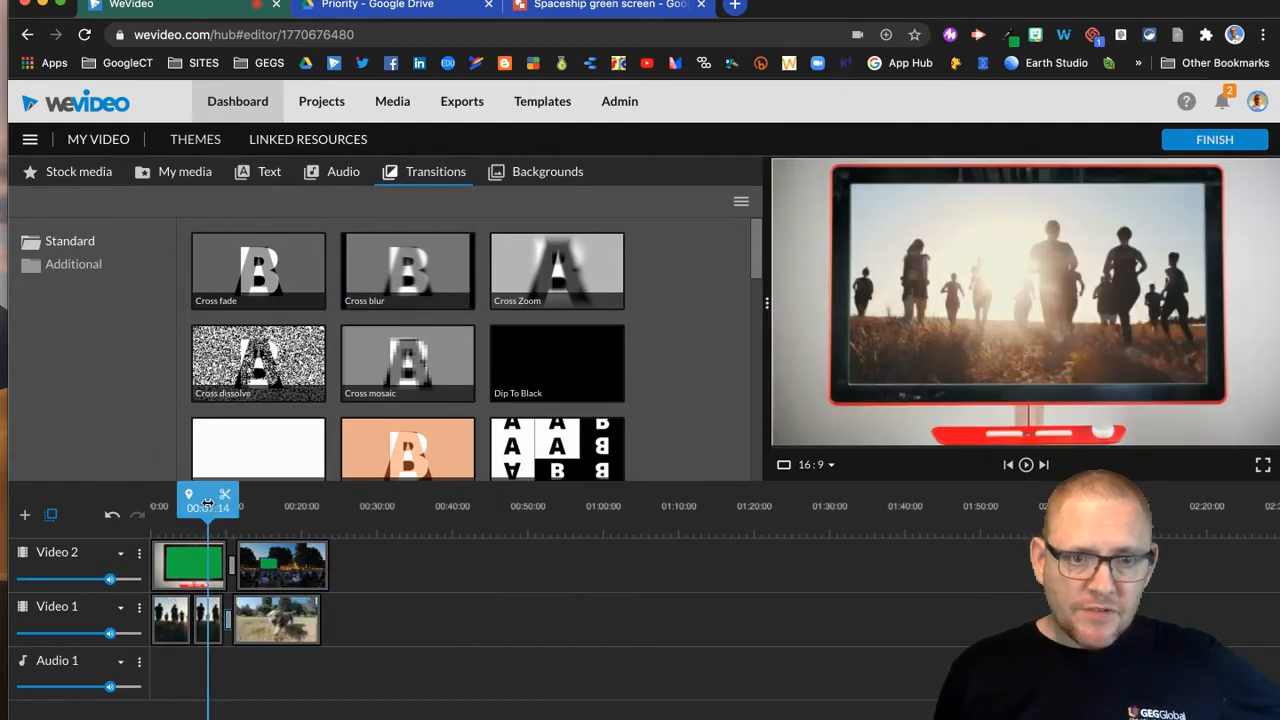
pyautogui.click(1026, 466)
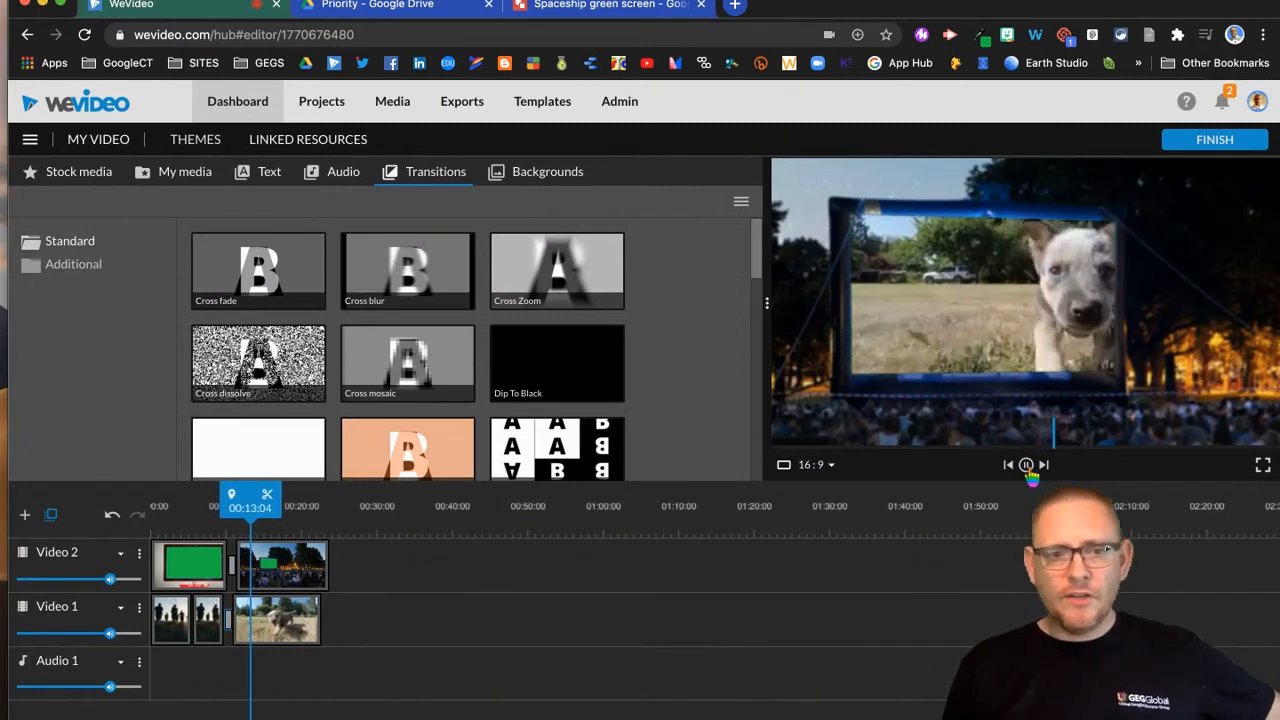
pyautogui.click(1027, 466)
# Delete the transition between the running and dog clips on Video 1 and replay the change between the two scenes
pyautogui.click(242, 626)
pyautogui.press('Delete')
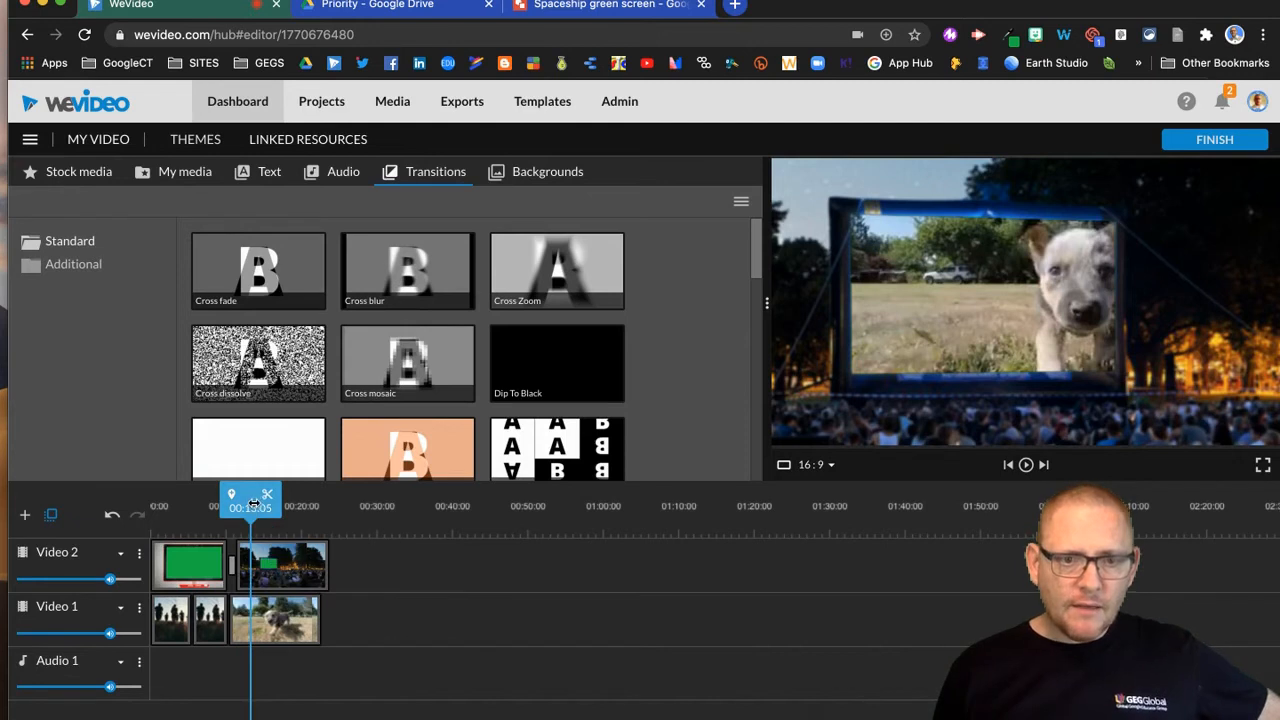
pyautogui.click(1028, 466)
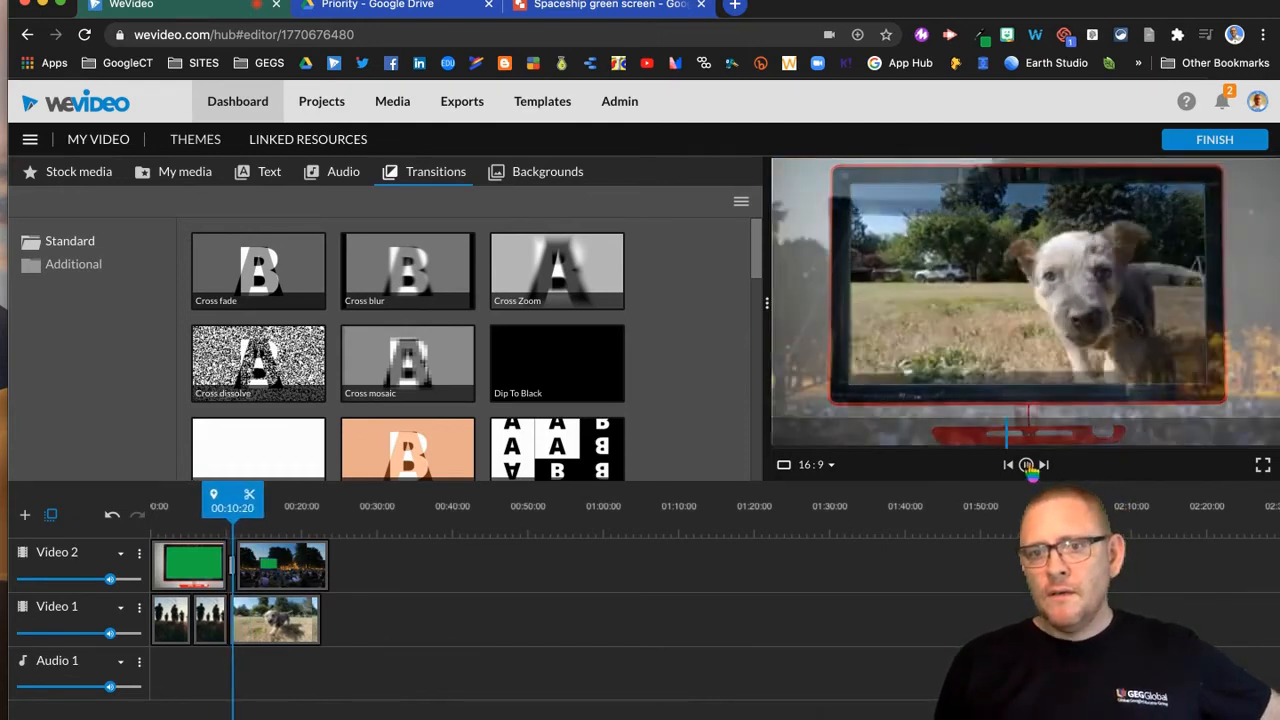
pyautogui.click(1028, 467)
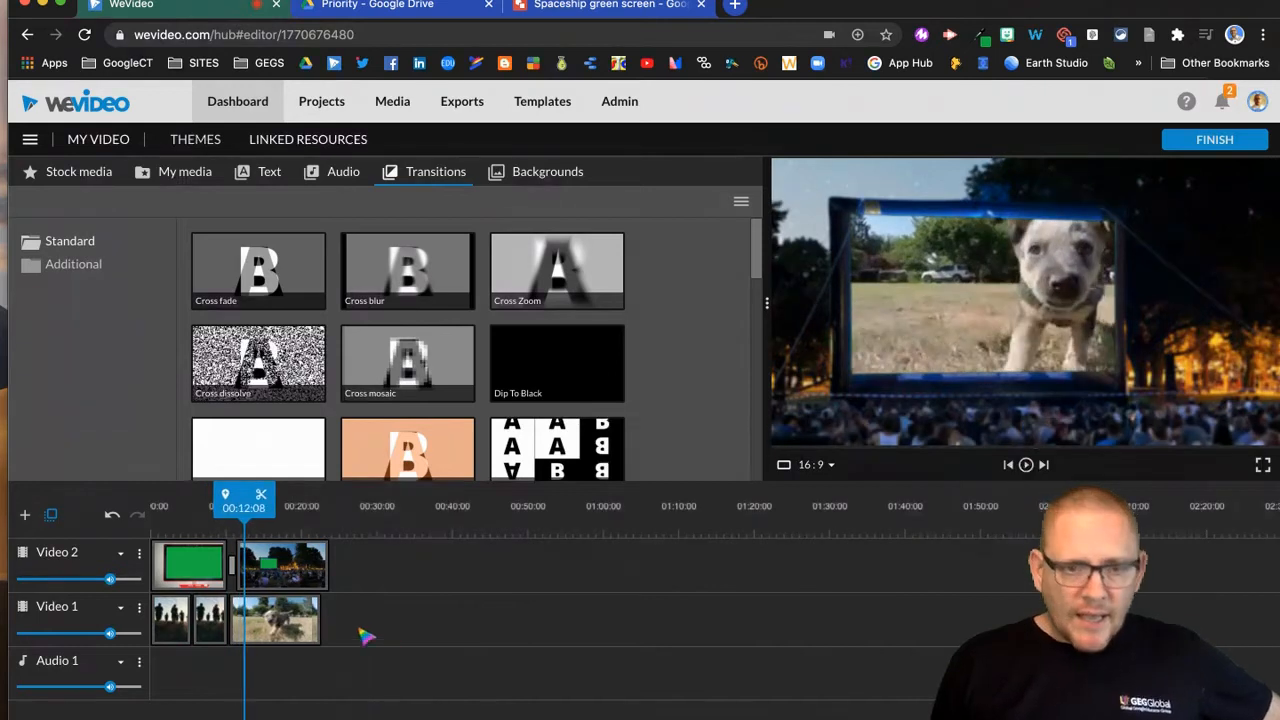
# Move the dog clip on Video 1 to start with the Outdoor cinema image after the cross fade, and preview the result
pyautogui.moveTo(287, 623); pyautogui.dragTo(308, 625)
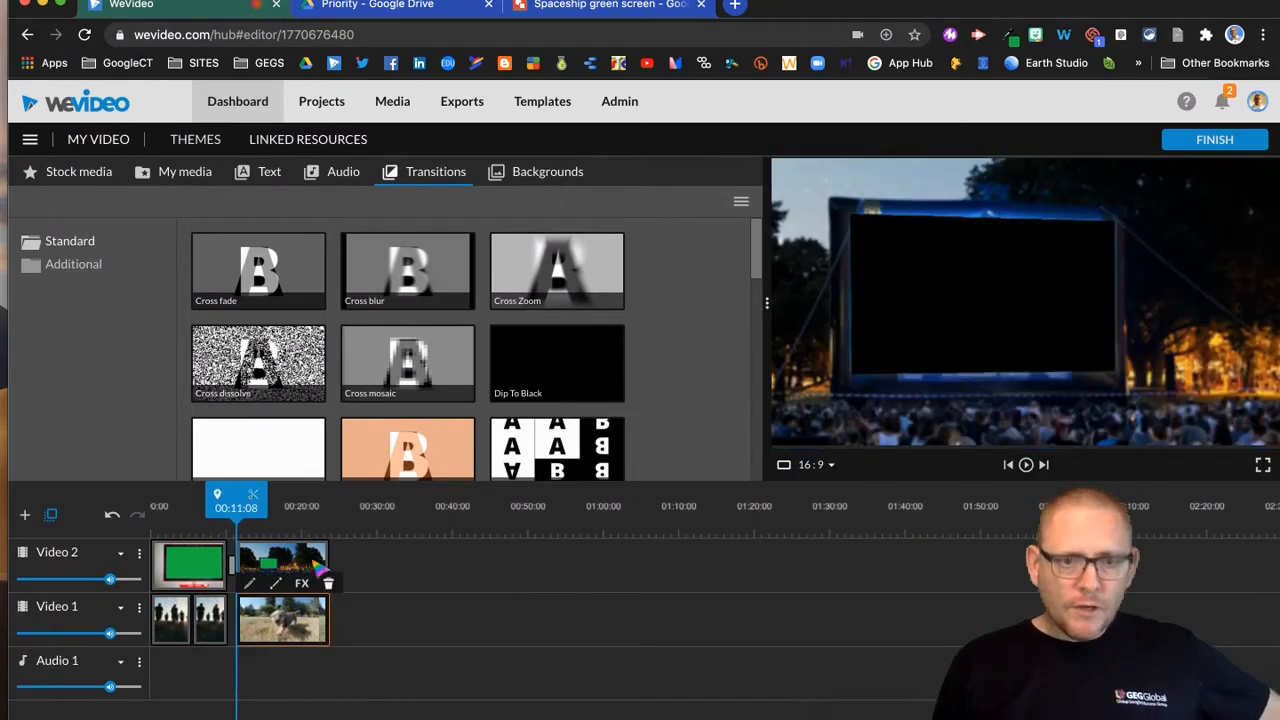
pyautogui.moveTo(243, 497); pyautogui.dragTo(215, 497)
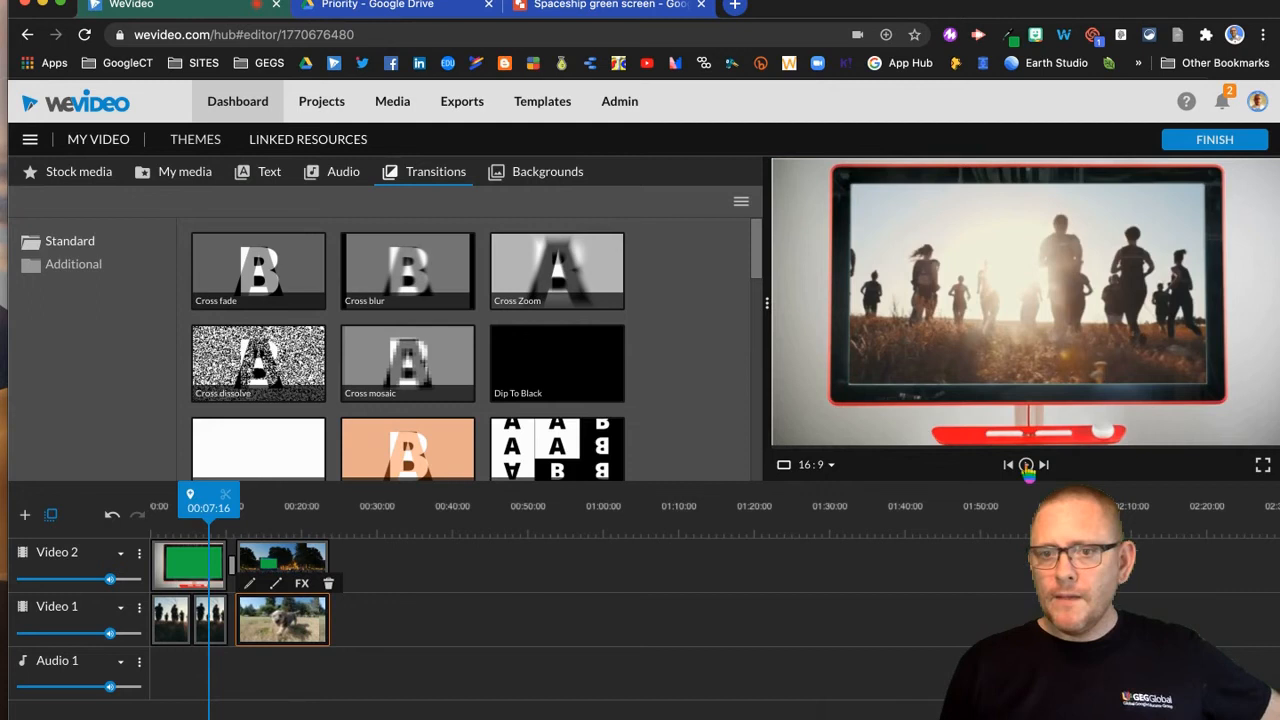
pyautogui.click(1028, 467)
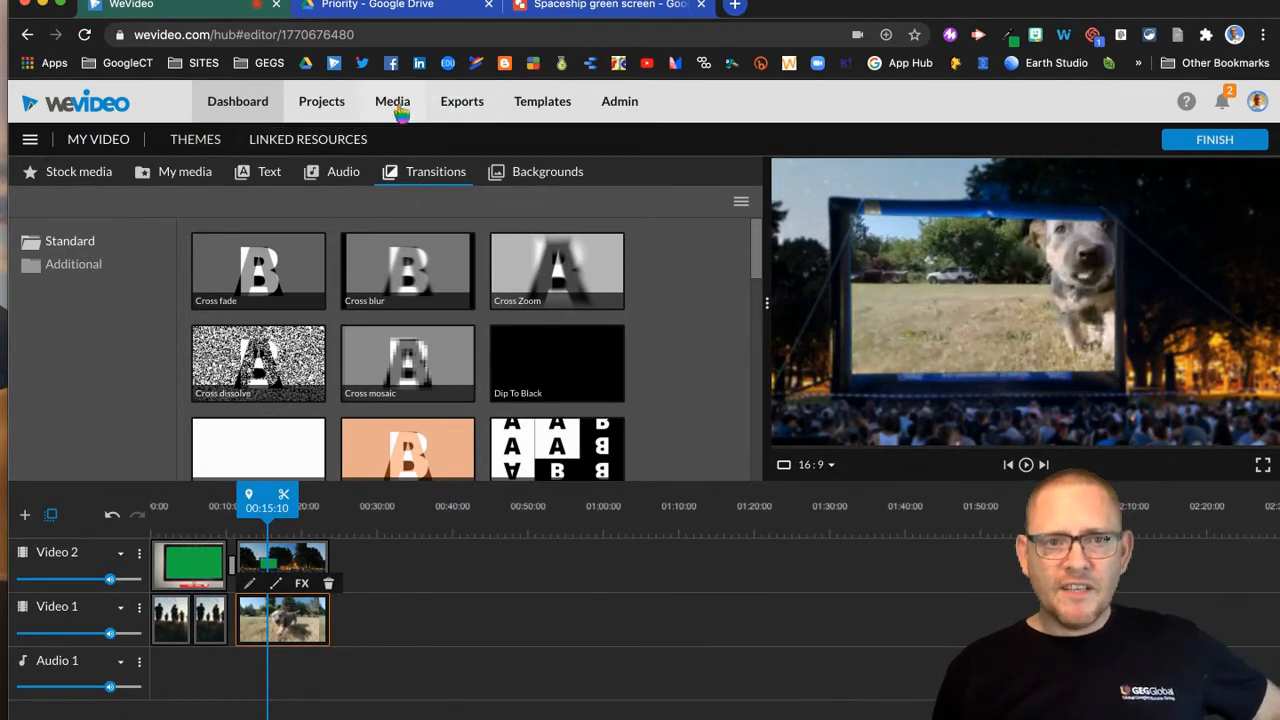
# Place the Spaceship green screen image after the Outdoor cinema image on Video 2 and key out its green, 00b13f
pyautogui.click(196, 173)
pyautogui.moveTo(405, 272); pyautogui.dragTo(368, 578)
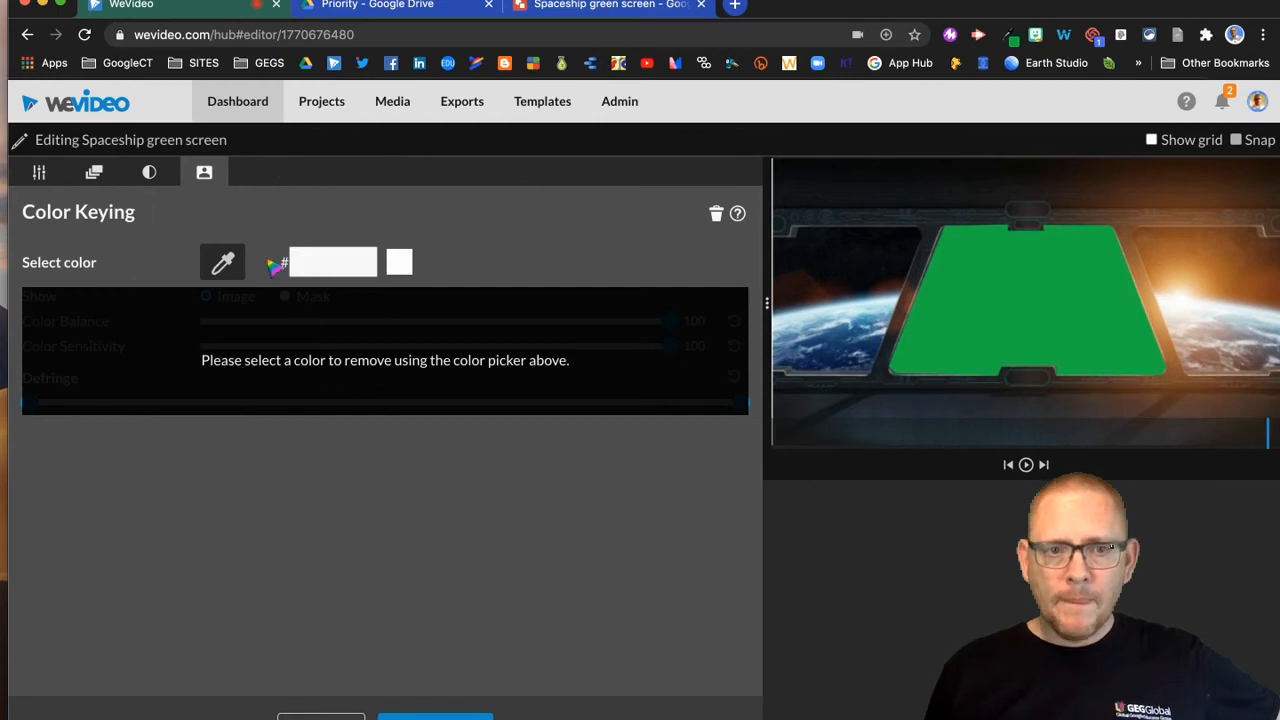
pyautogui.click(1010, 283)
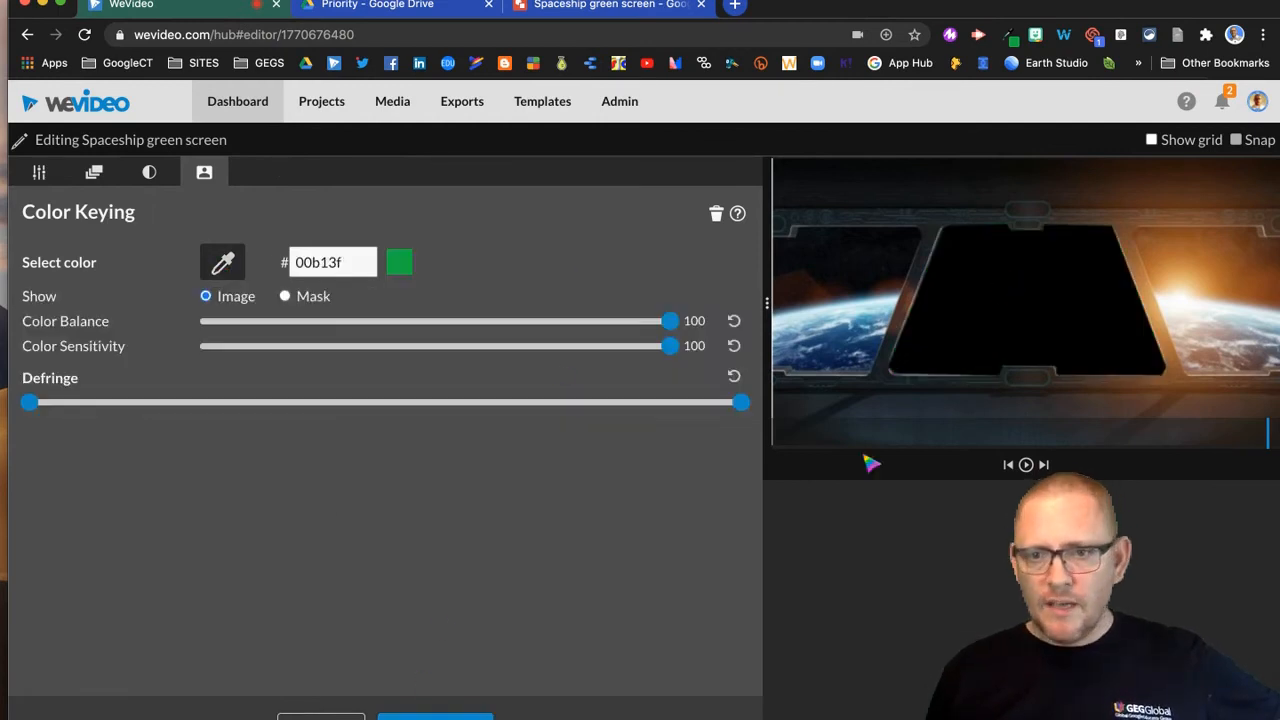
# Scale the Spaceship image to 1.4, position it at x -247, y -168, and save the clip edits
pyautogui.click(94, 173)
pyautogui.click(41, 173)
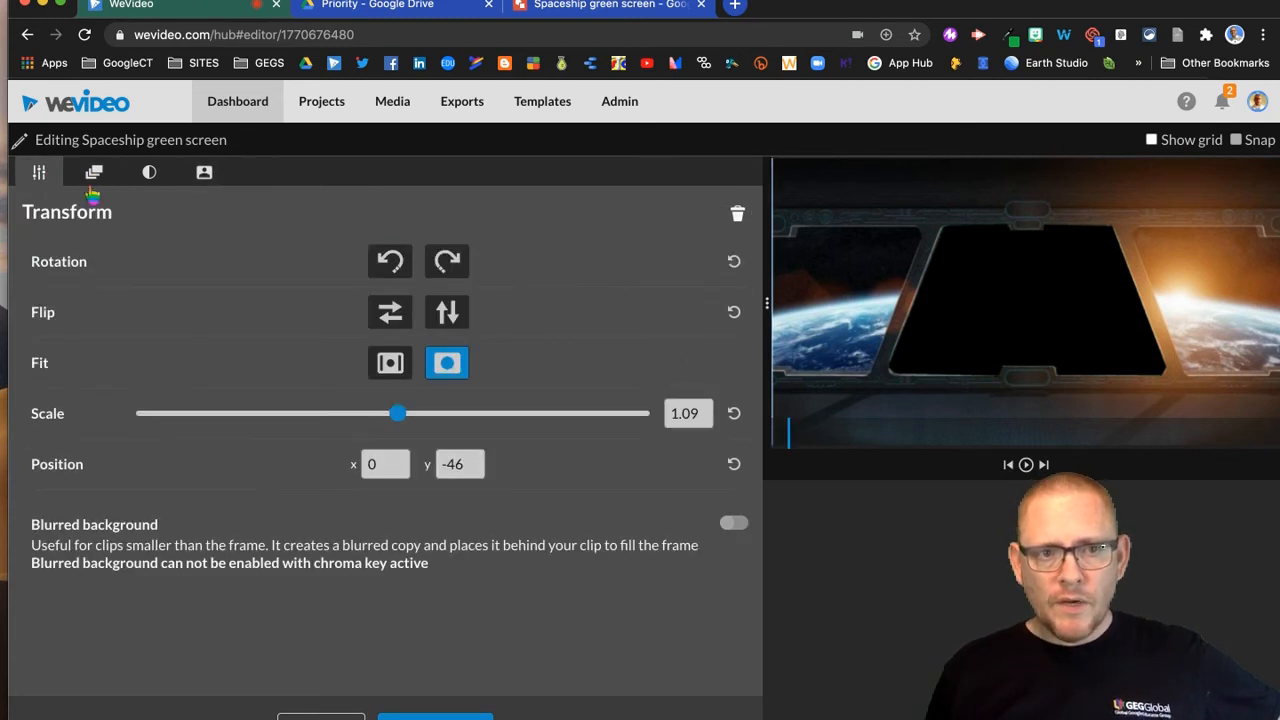
pyautogui.moveTo(397, 416); pyautogui.dragTo(420, 420)
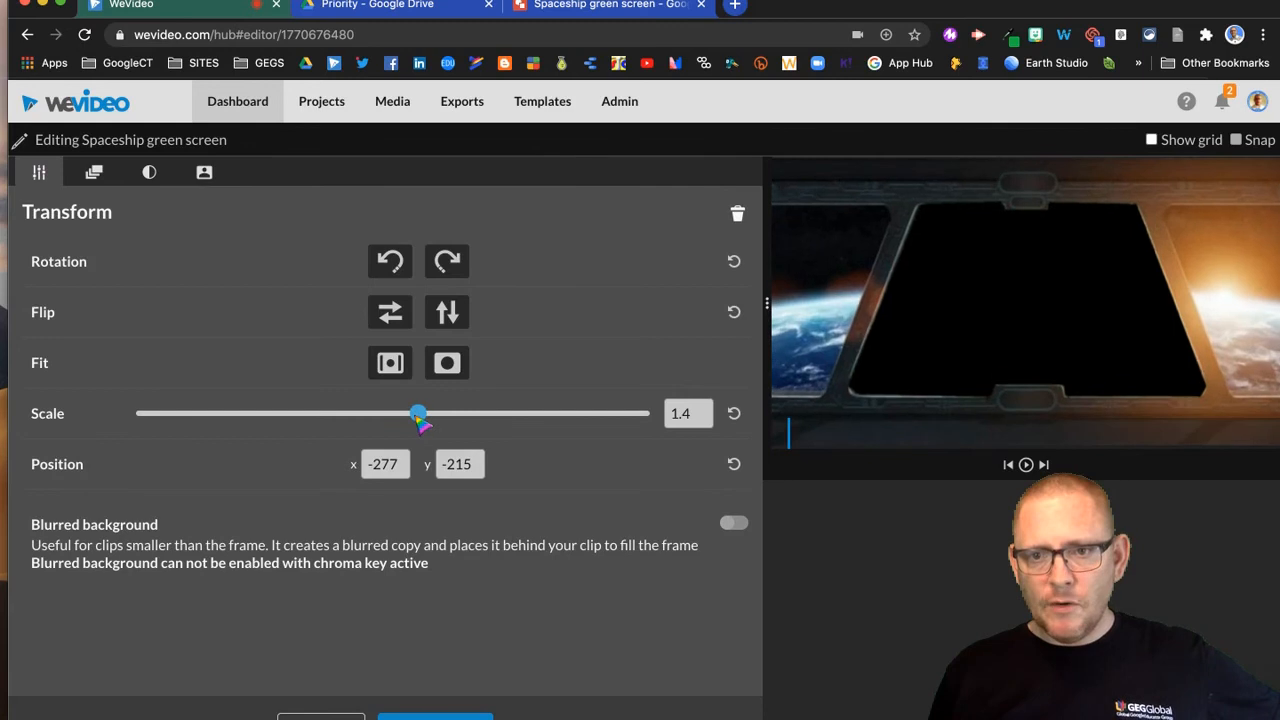
pyautogui.moveTo(871, 303); pyautogui.dragTo(920, 378)
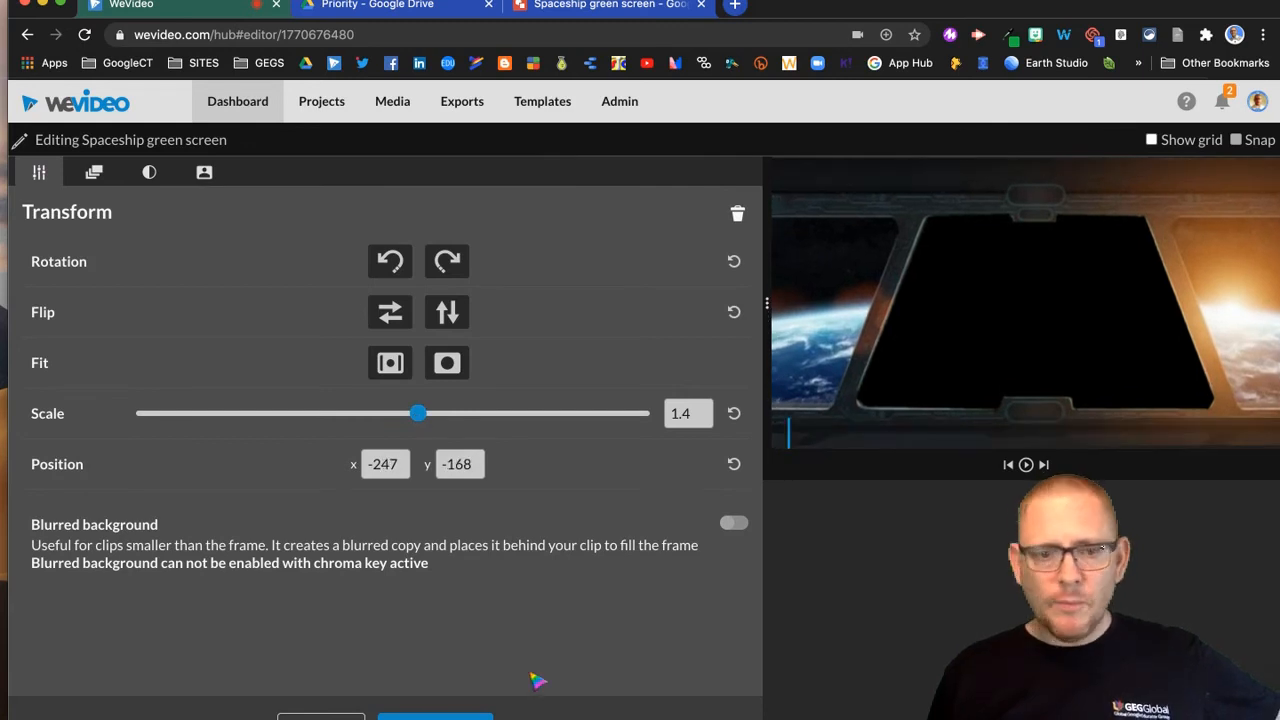
pyautogui.click(435, 717)
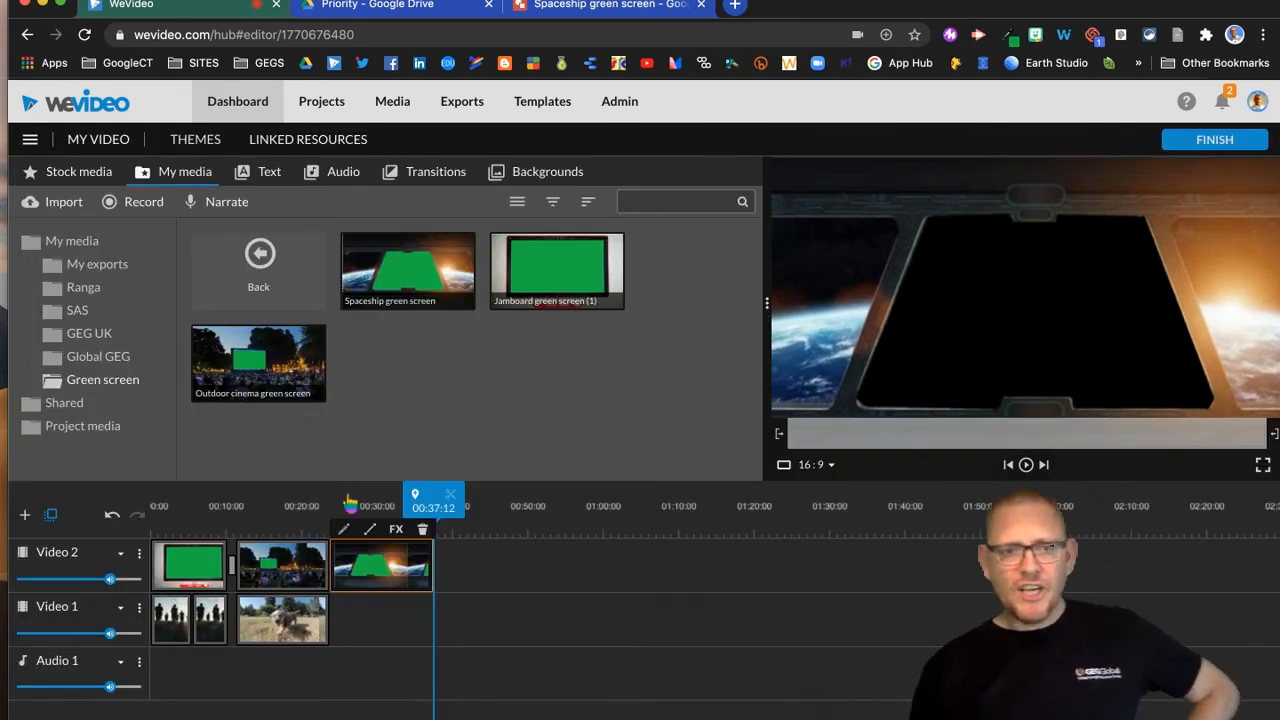
# Search the stock media for "politician" and place the 47-second "Adult formal man of governme..." clip on Video 1 beneath the Spaceship image
pyautogui.click(55, 171)
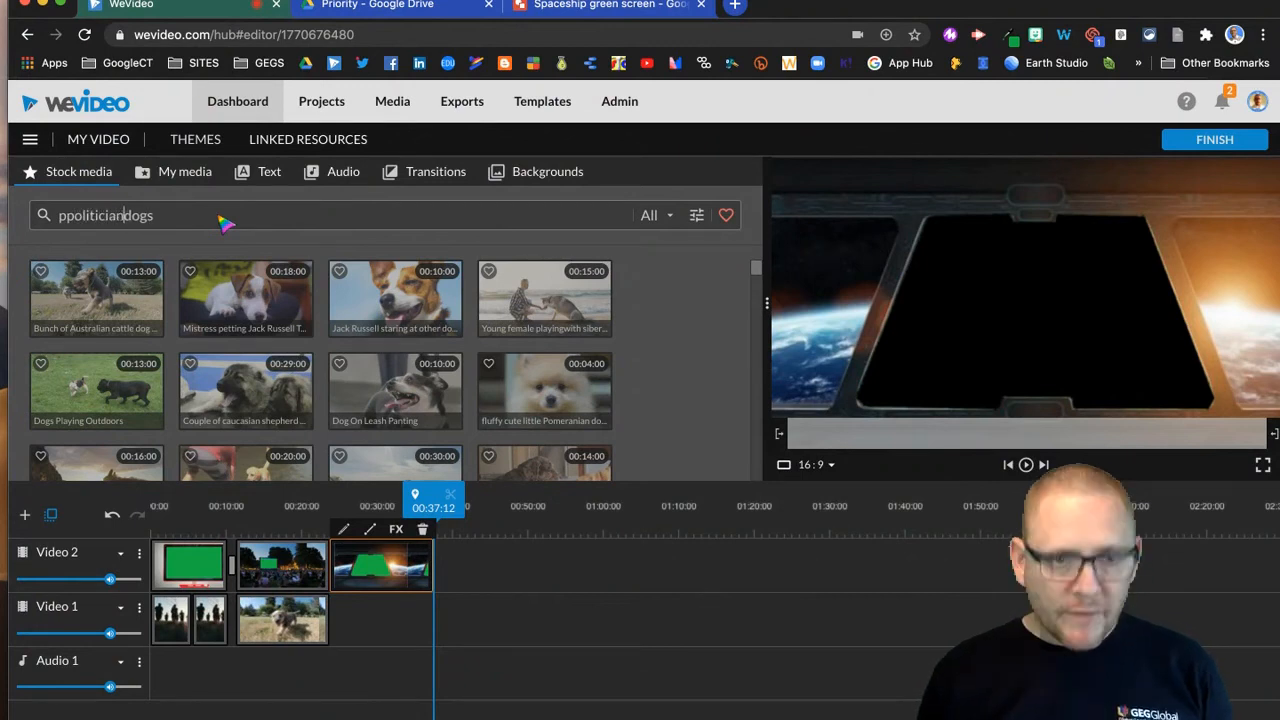
pyautogui.moveTo(186, 226); pyautogui.dragTo(44, 224)
pyautogui.write('pol')
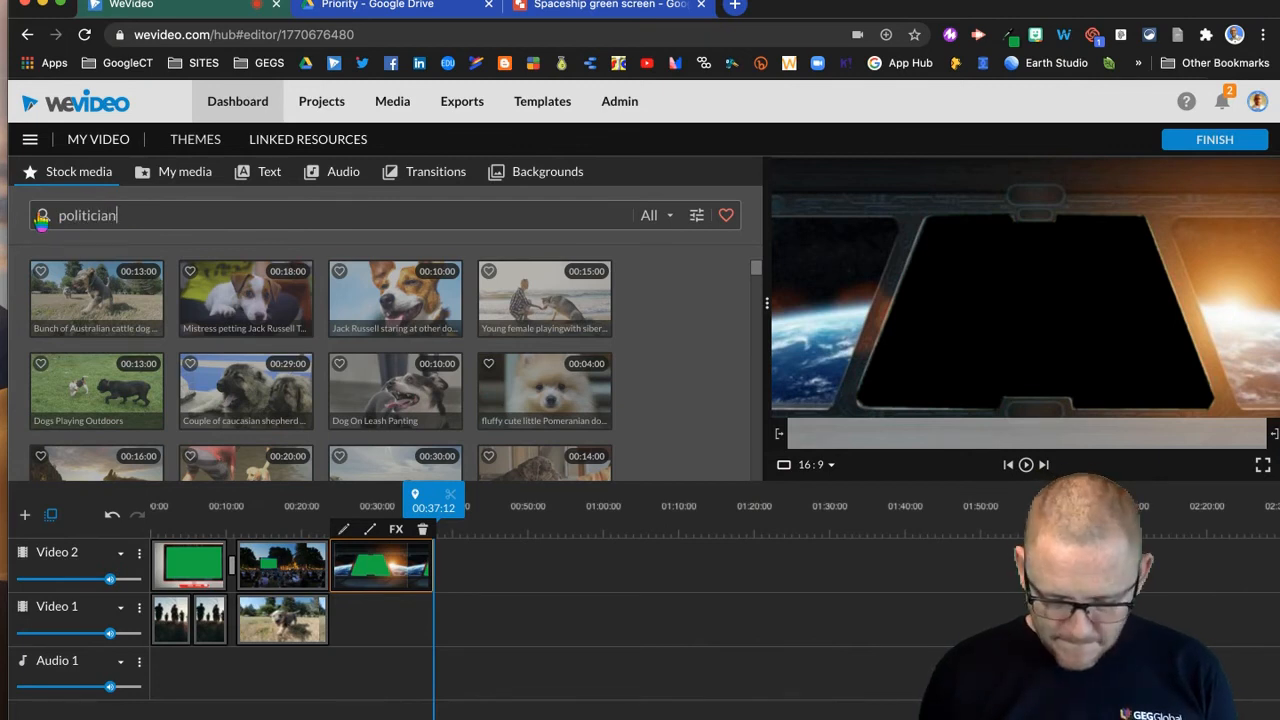
pyautogui.press('Return')
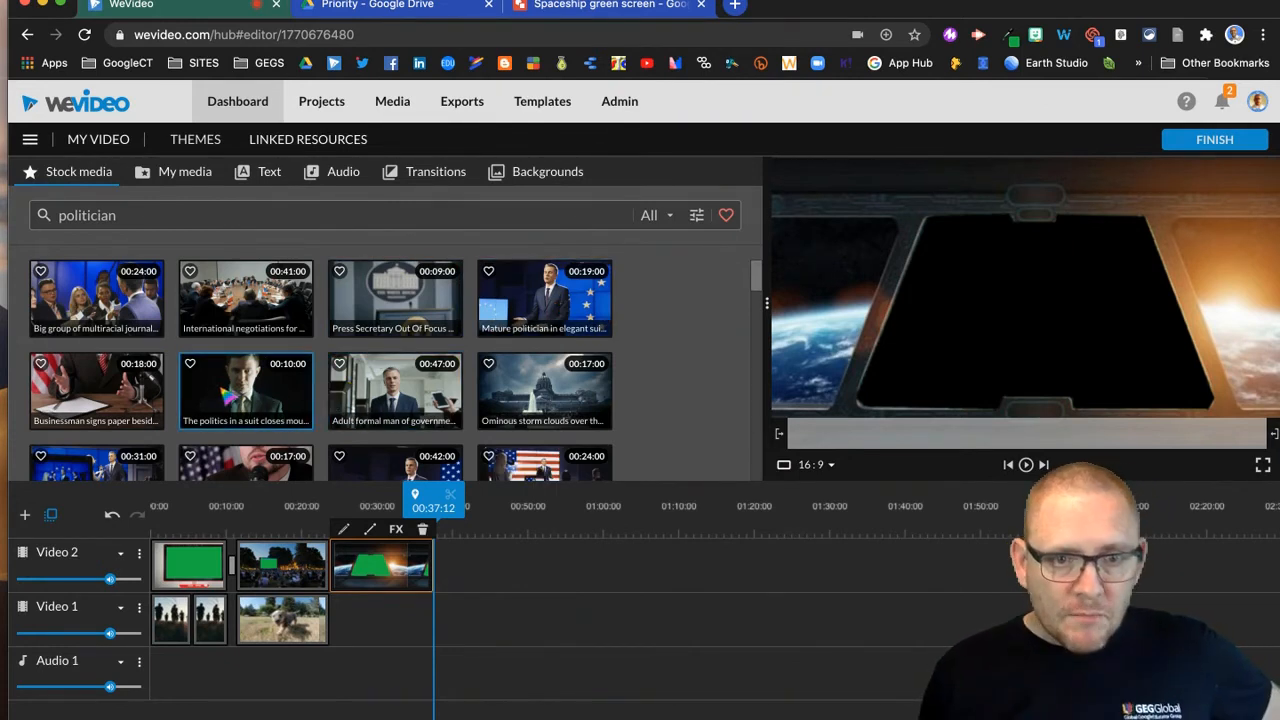
pyautogui.scroll(-1, 349, 388)
pyautogui.scroll(-2, 386, 401)
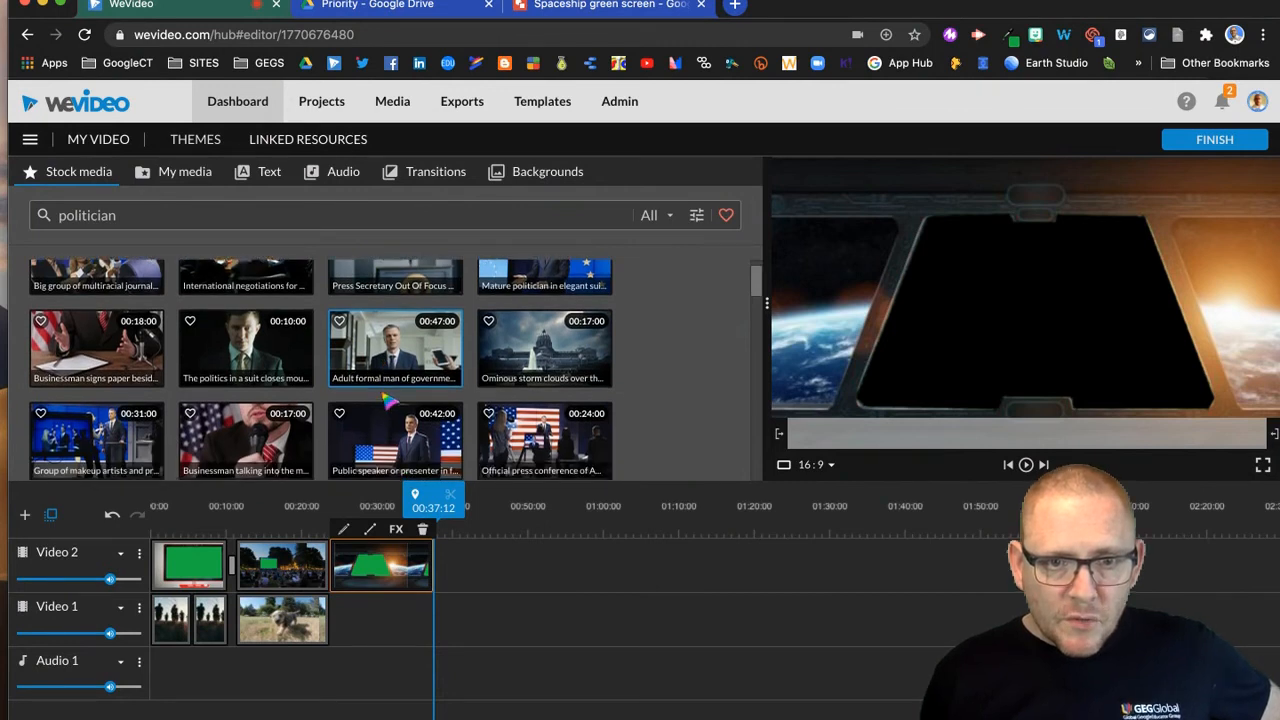
pyautogui.moveTo(380, 345); pyautogui.dragTo(432, 626)
# Play the video from 00:19:14 in the outdoor cinema scene to preview the change into the spaceship scene
pyautogui.moveTo(425, 493); pyautogui.dragTo(298, 494)
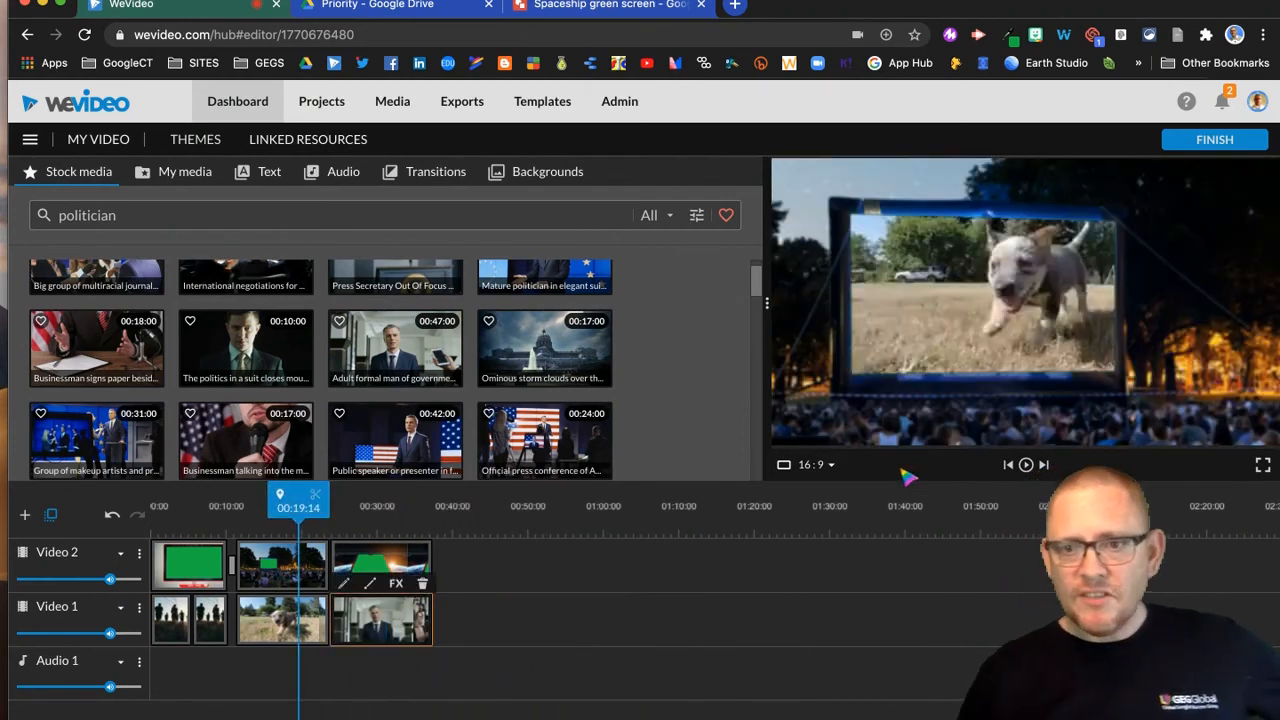
pyautogui.click(1026, 465)
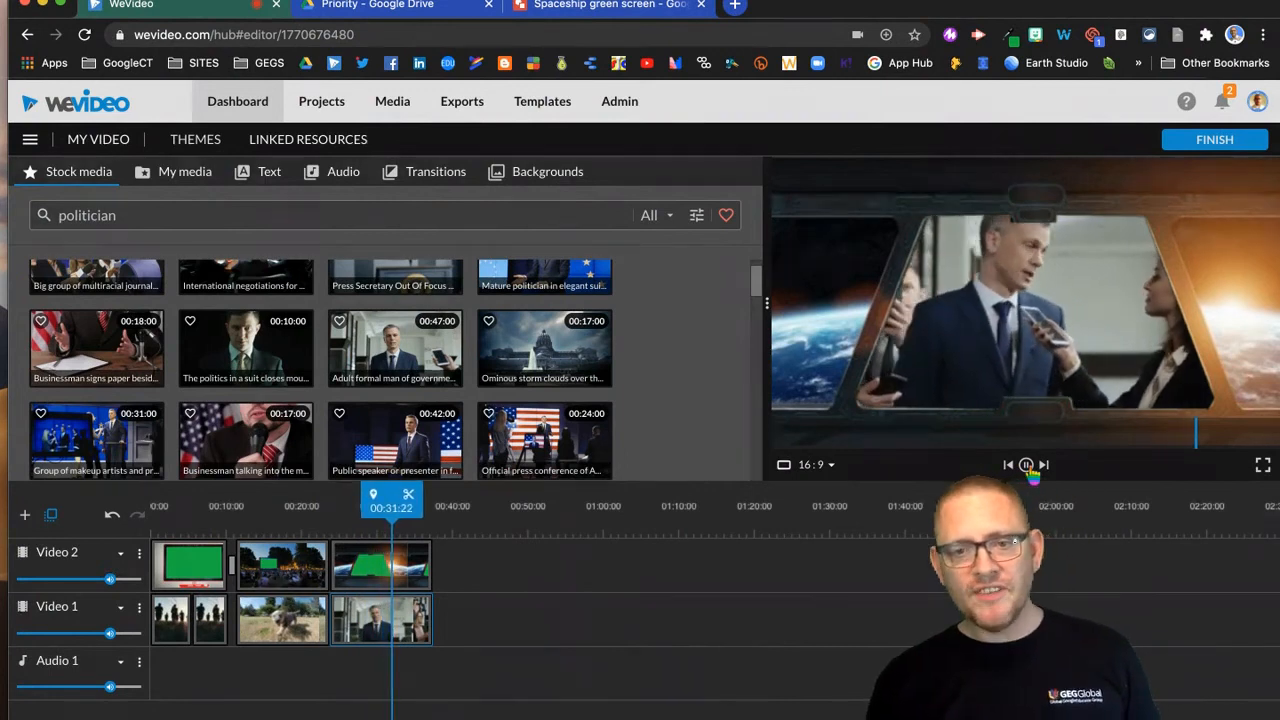
pyautogui.click(1026, 465)
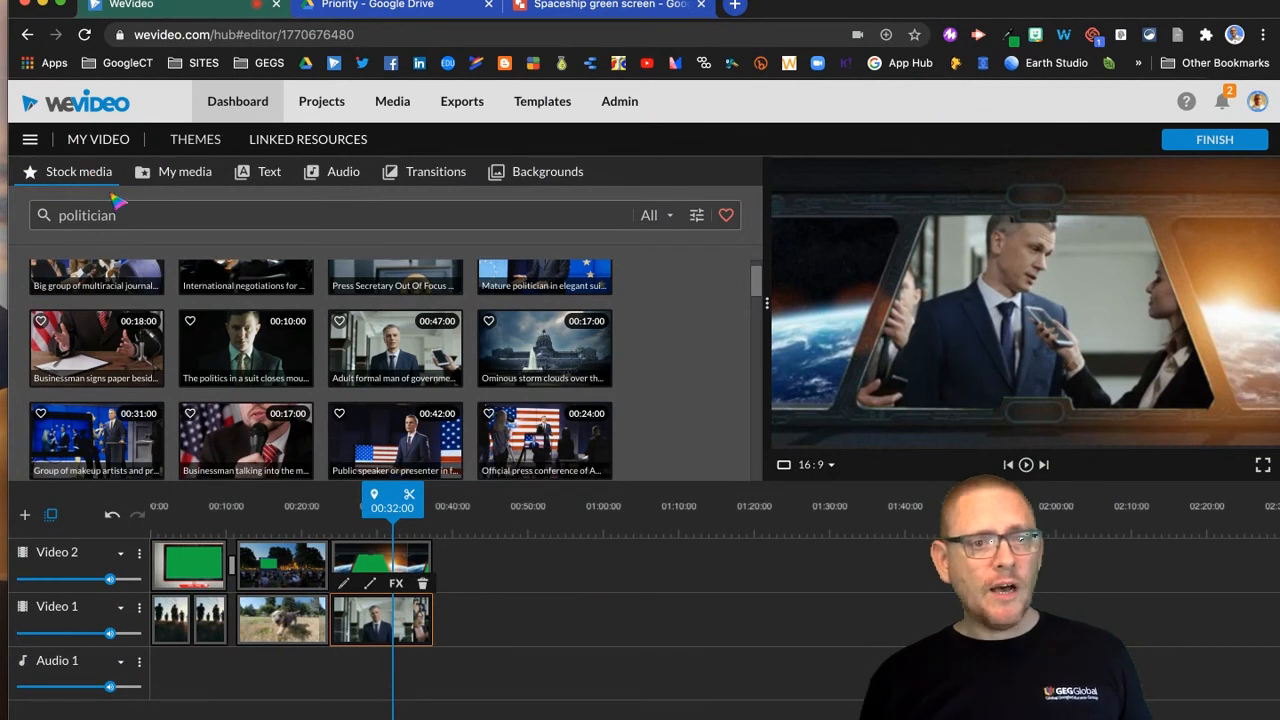
# Search the stock media for "greenscreen" and look through the ready-made green screen clips
pyautogui.doubleClick(138, 221)
pyautogui.write('greenscreen')
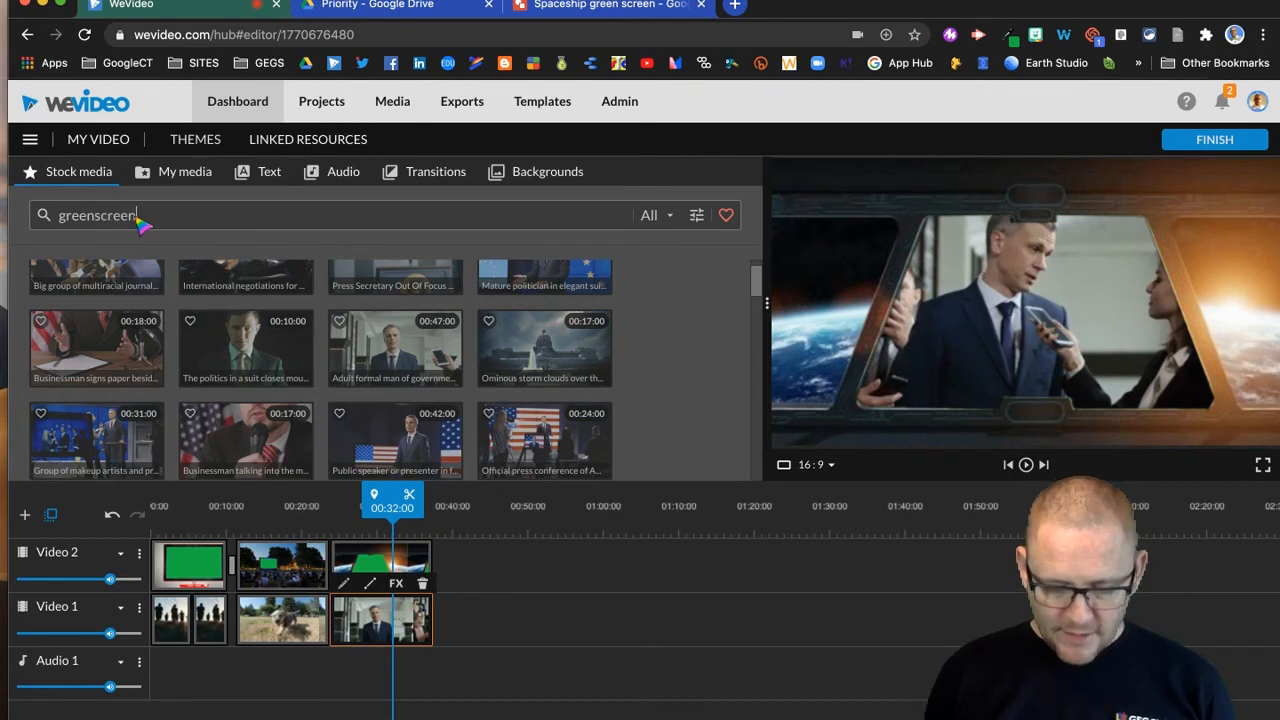
pyautogui.press('Return')
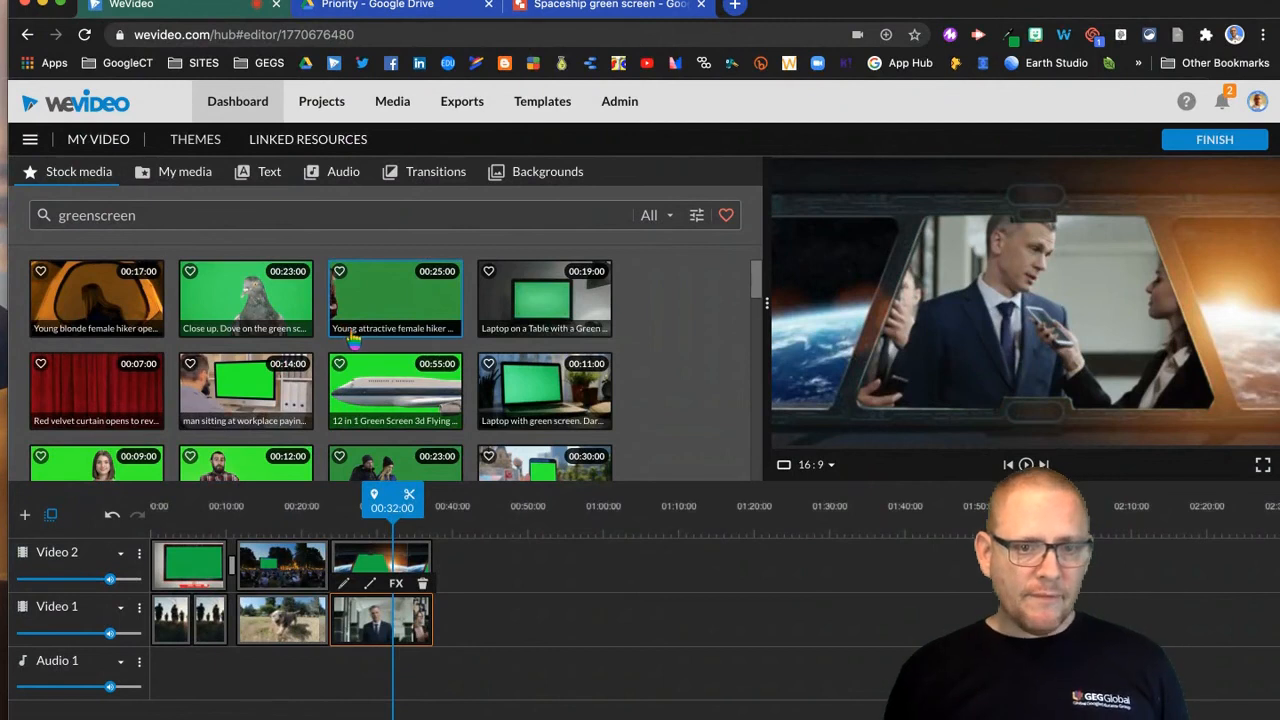
pyautogui.scroll(-1, 249, 395)
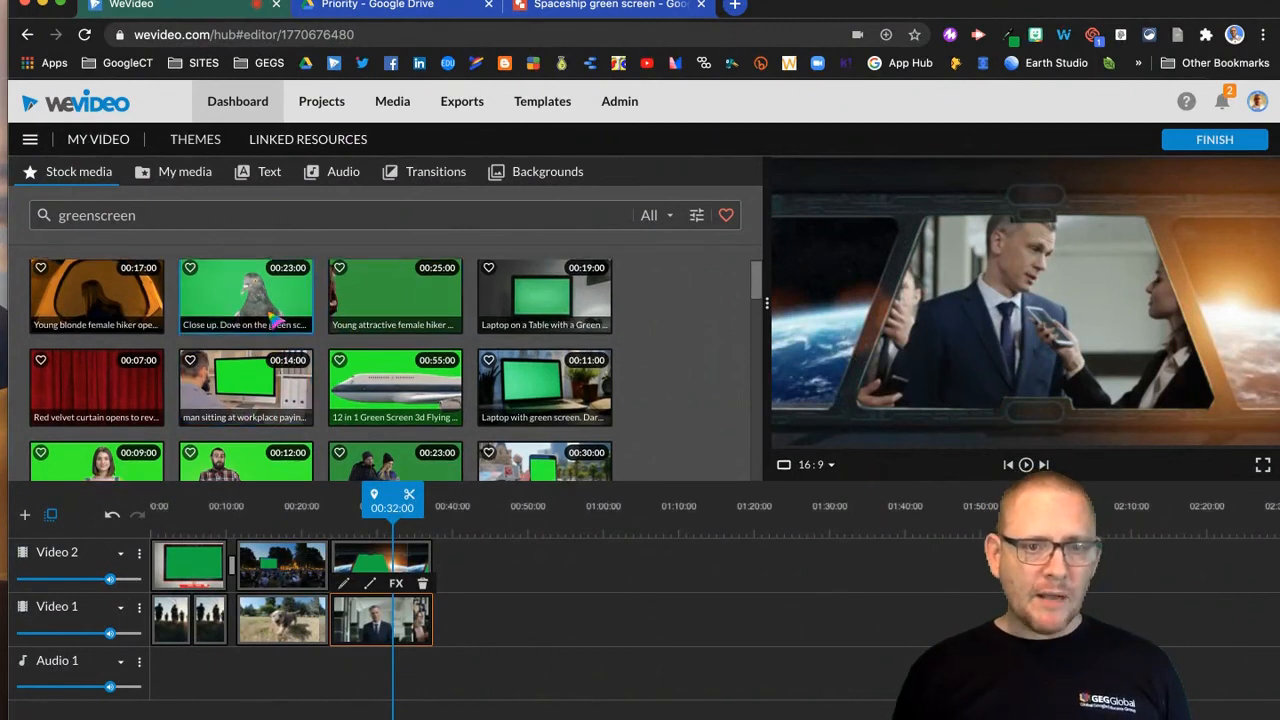
pyautogui.scroll(-3, 285, 335)
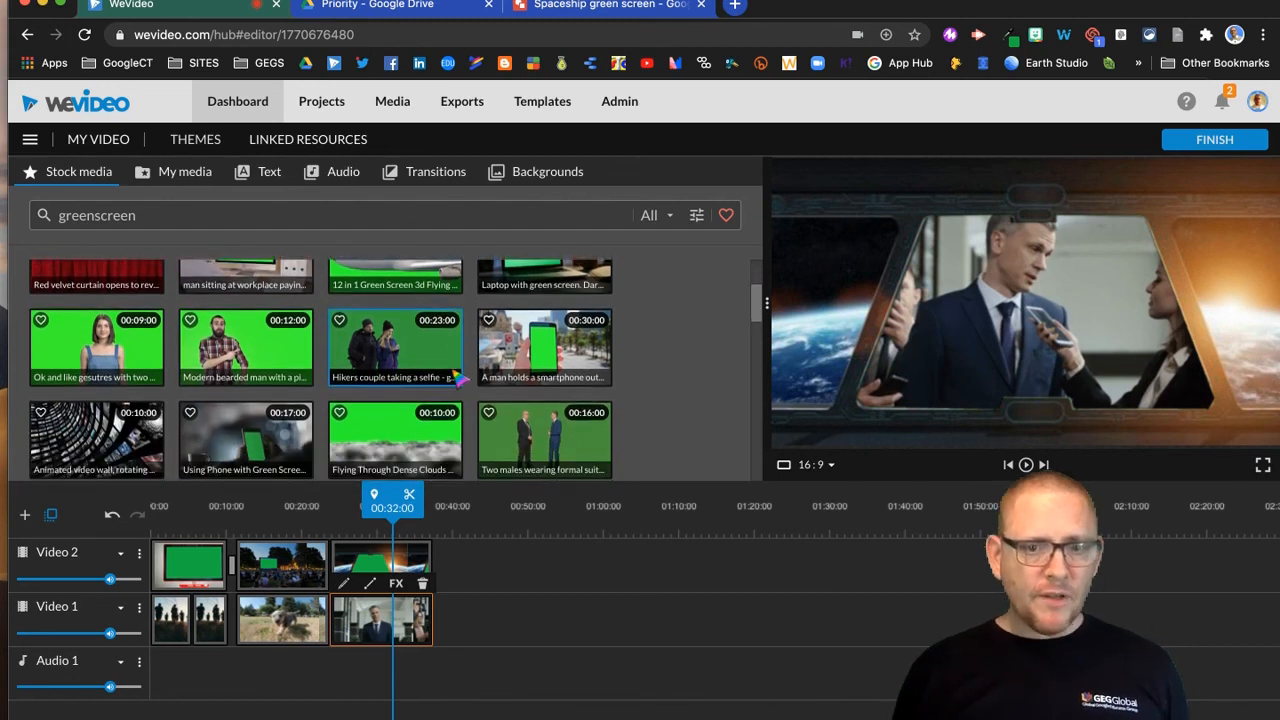
pyautogui.scroll(-6, 443, 368)
pyautogui.scroll(-1, 445, 355)
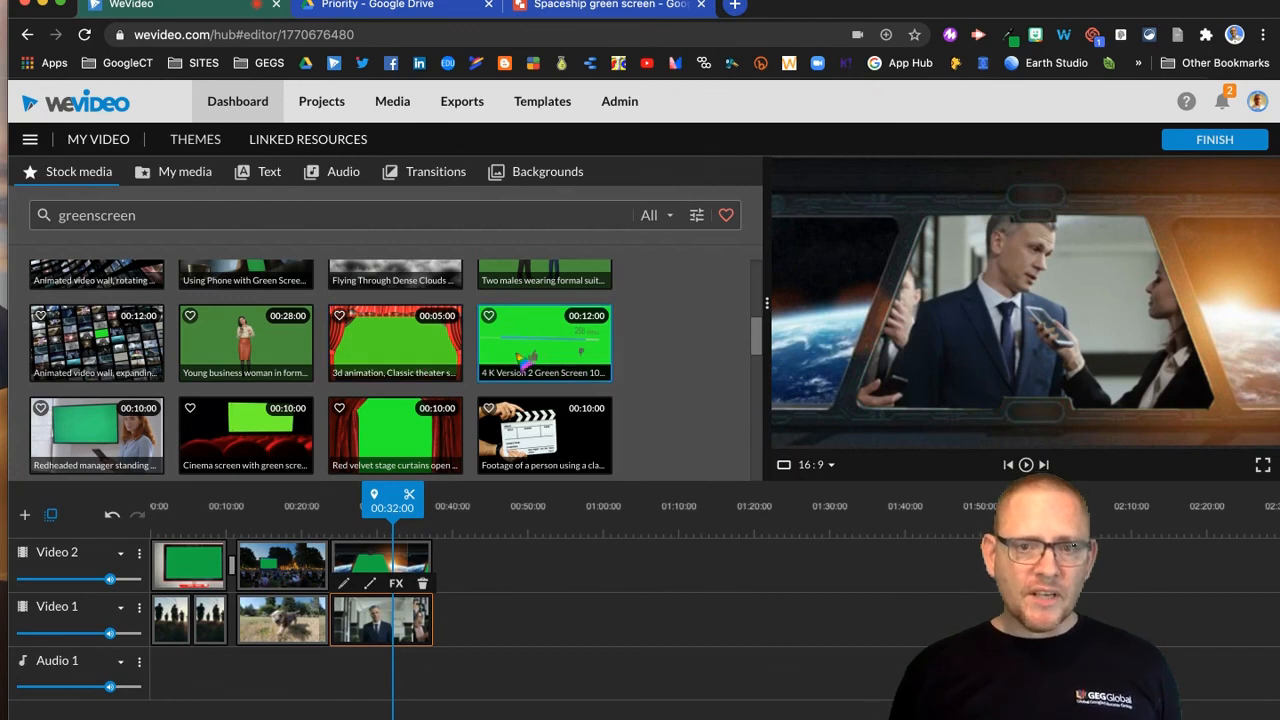
pyautogui.scroll(-1, 333, 414)
pyautogui.scroll(-2, 333, 414)
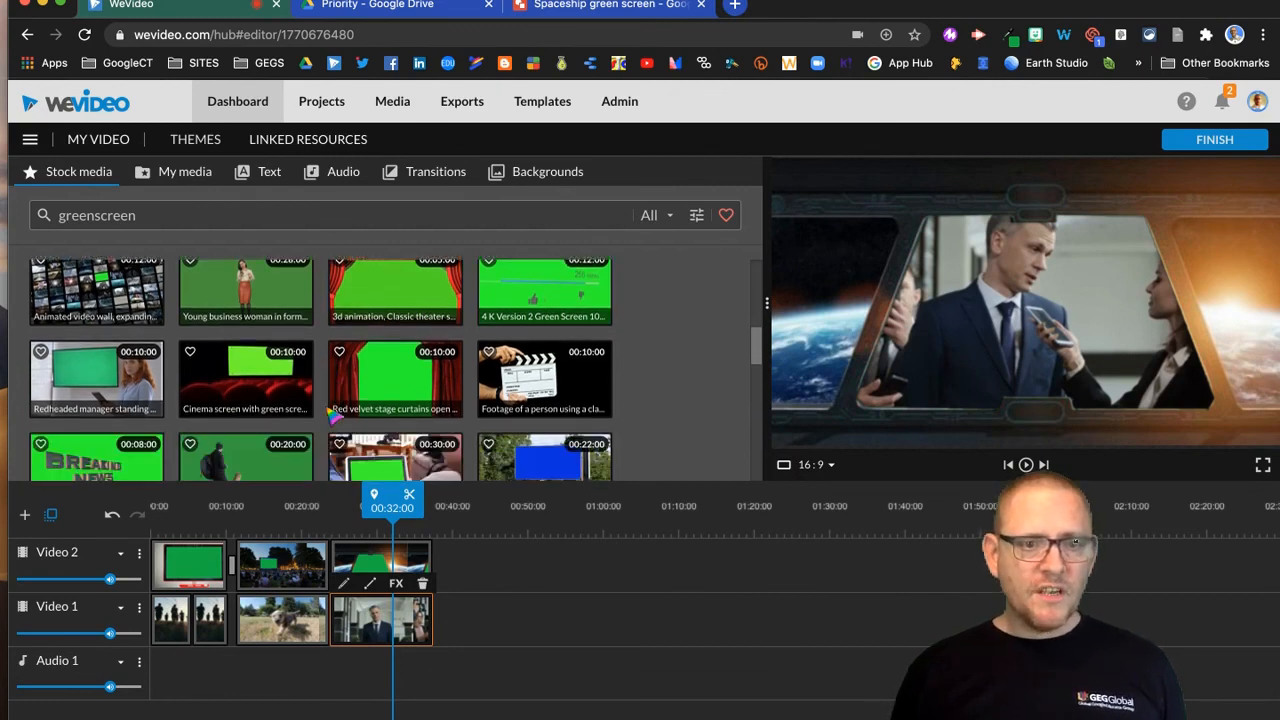
pyautogui.scroll(-4, 333, 414)
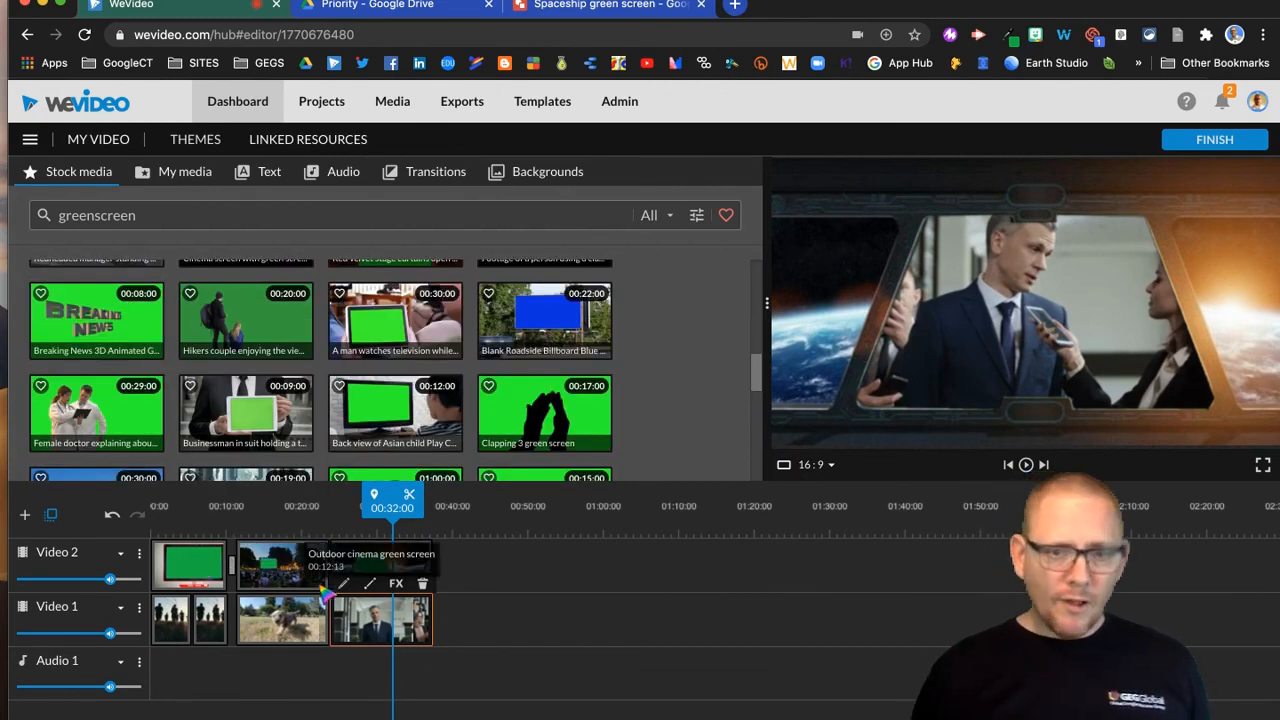